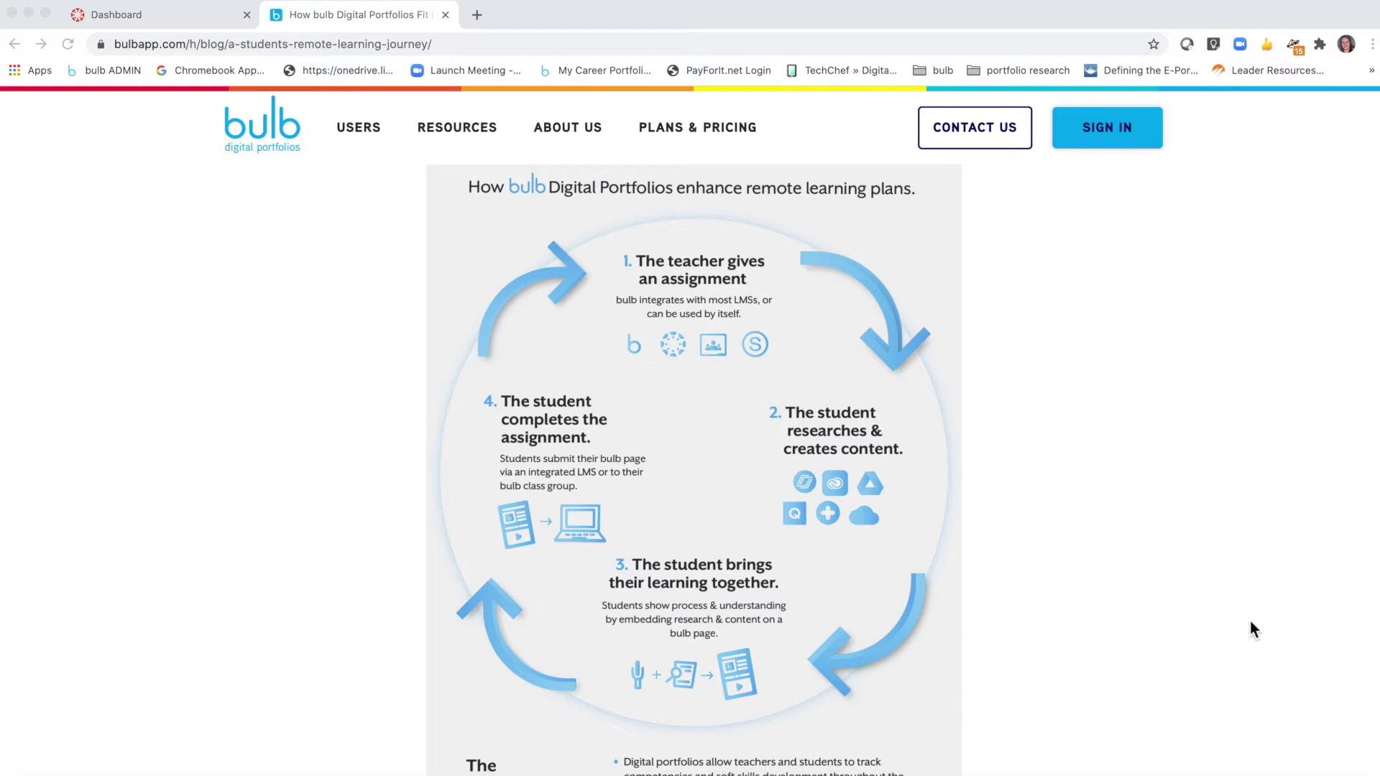
Step: Open the ELA course from the Dashboard and go to its Settings
left_click(157, 14)
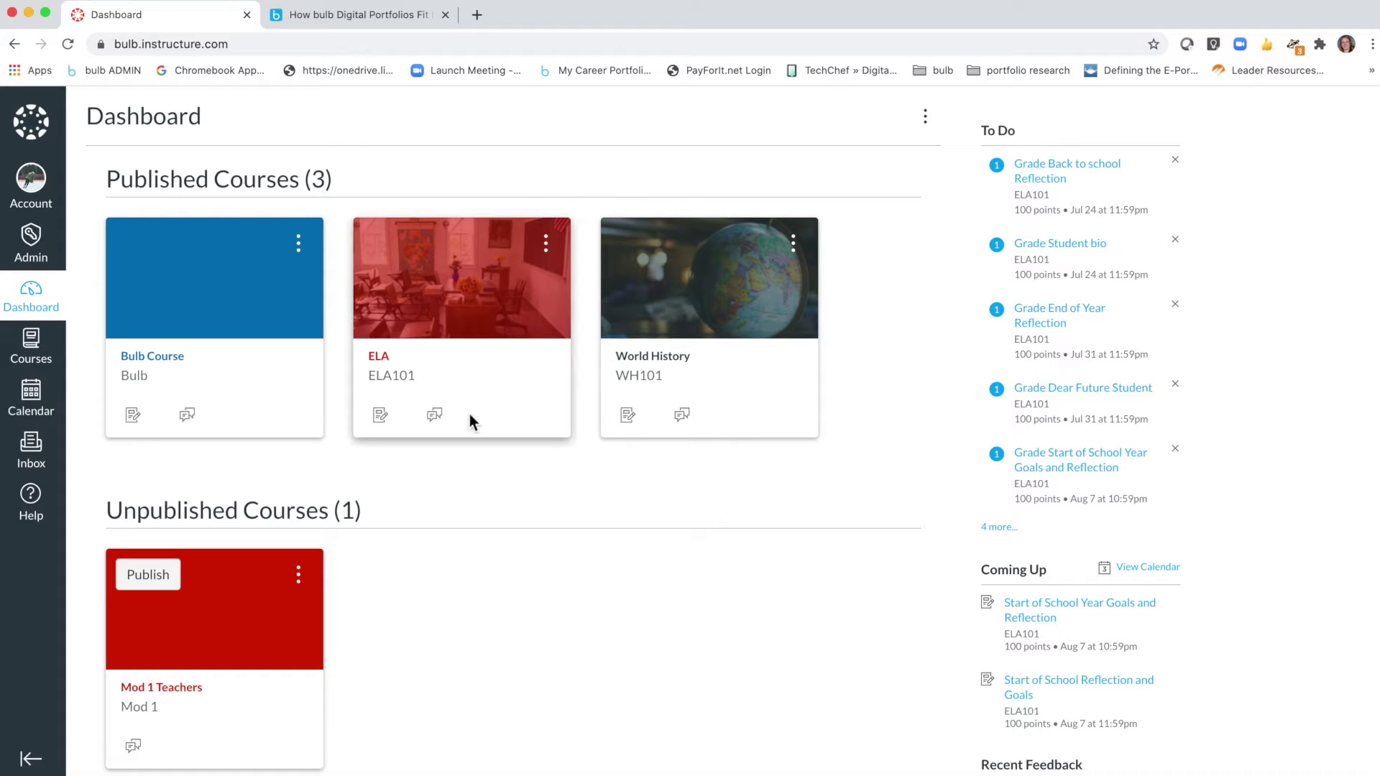
left_click(395, 375)
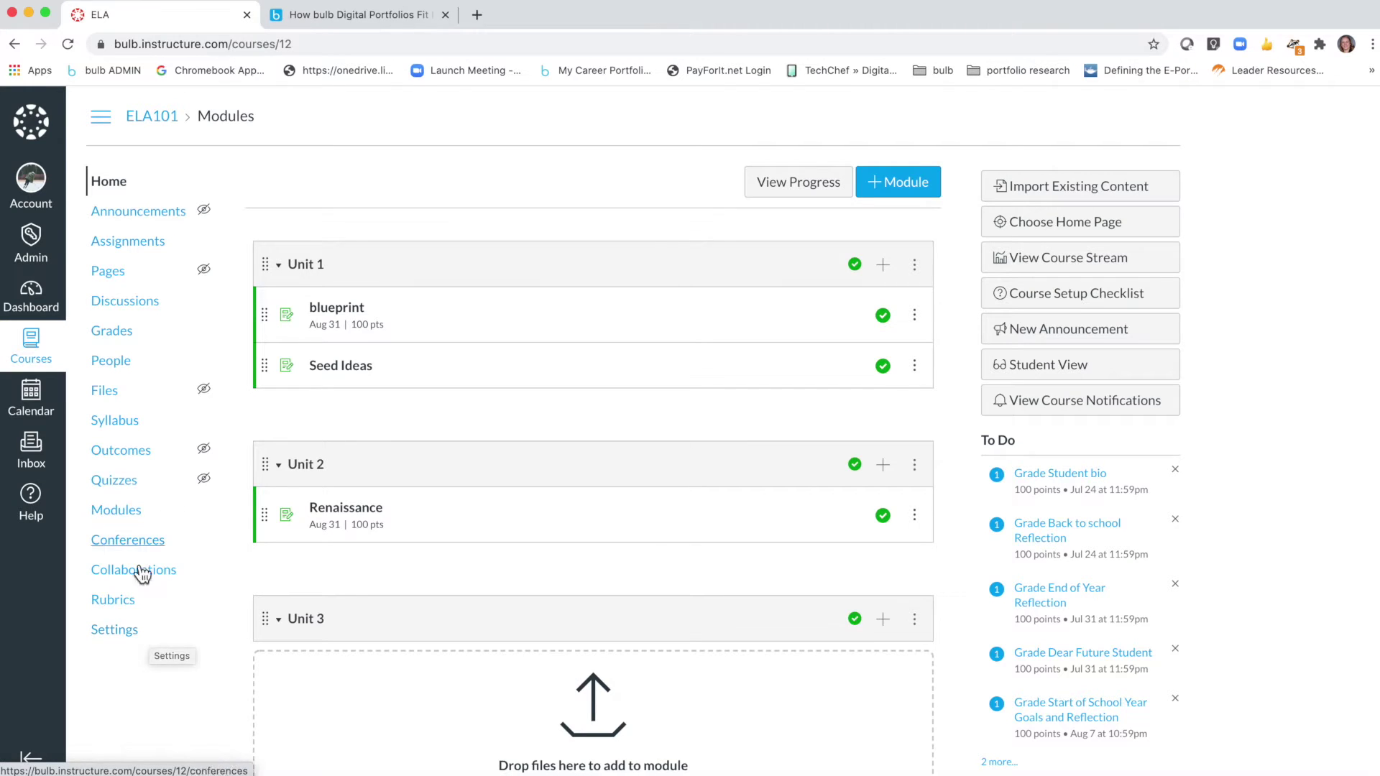
left_click(126, 646)
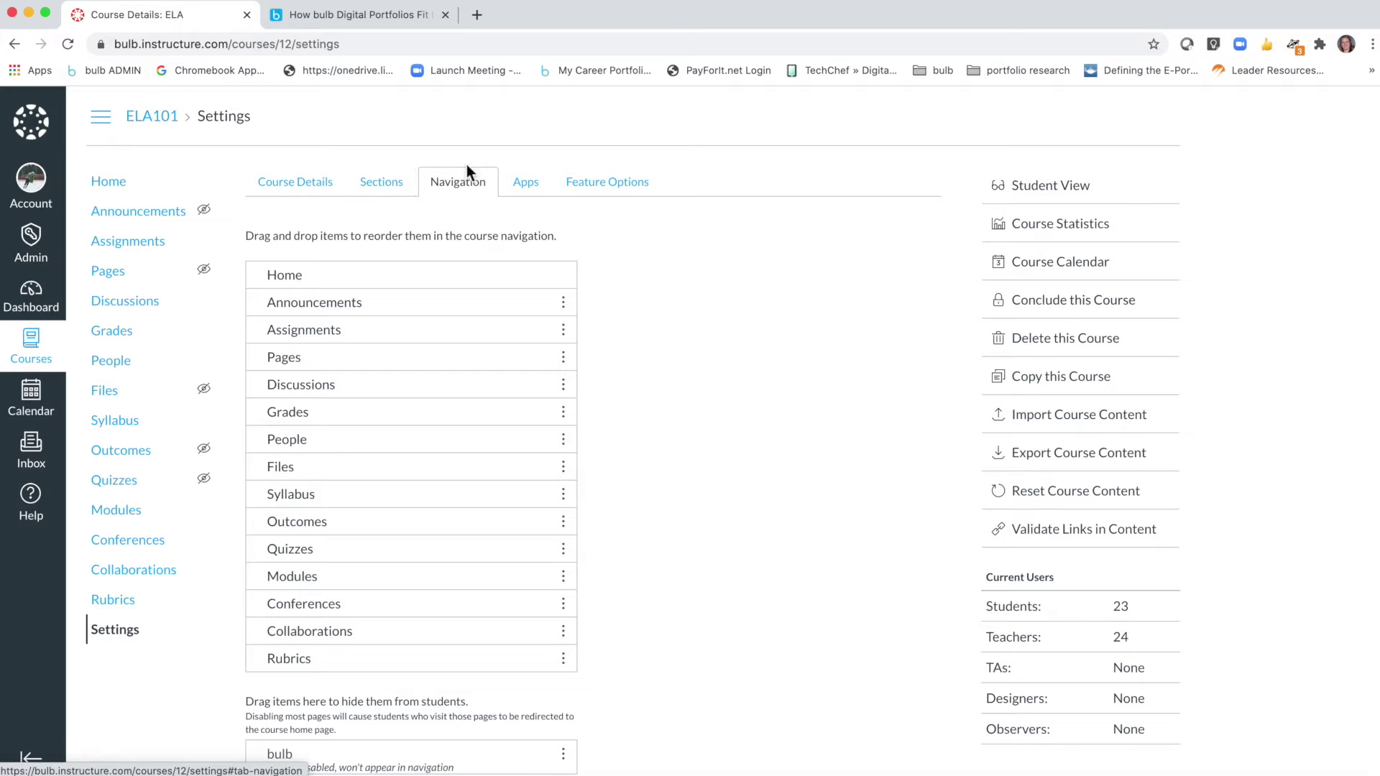
Step: Drag bulb into the visible course navigation below Rubrics, save, and return to course home
scroll(659, 374, "down", 2)
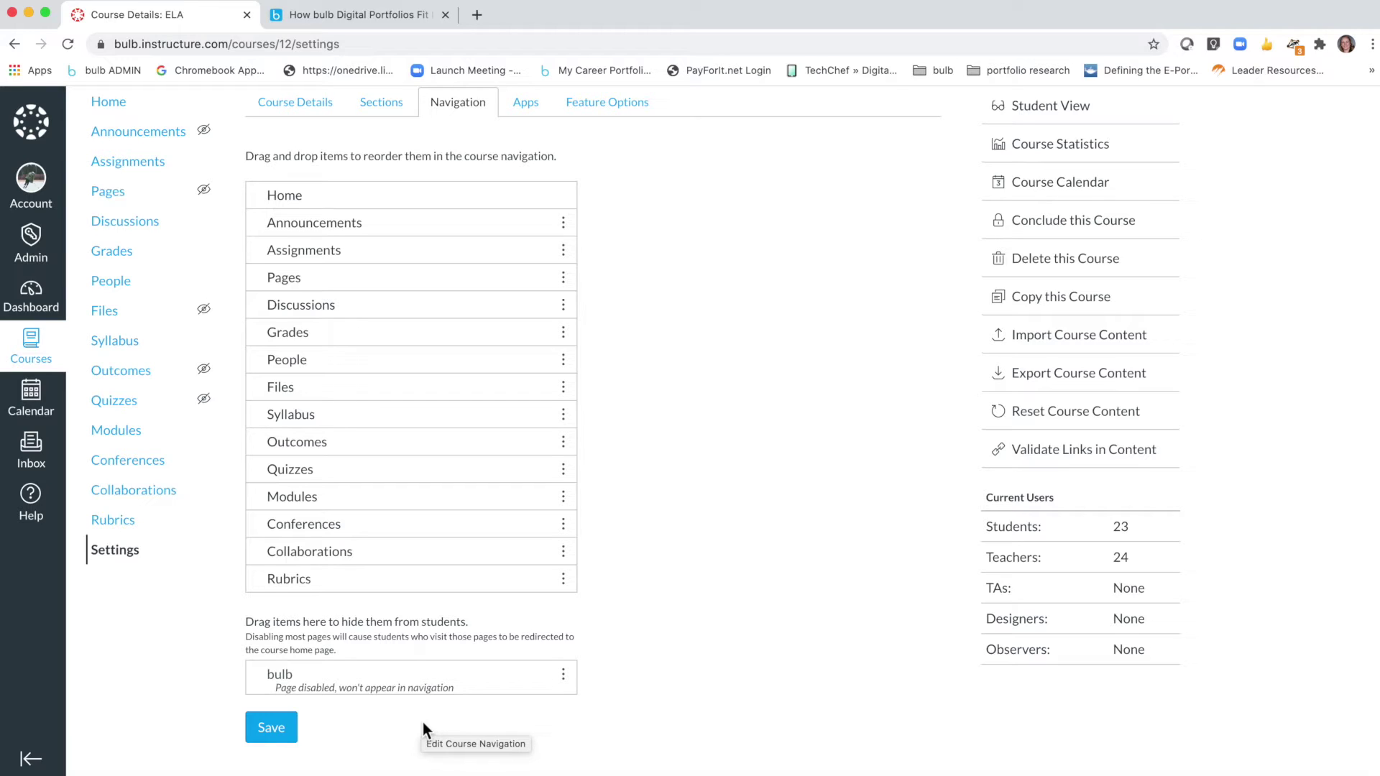
left_click(386, 683)
left_click_drag(386, 682, 419, 271)
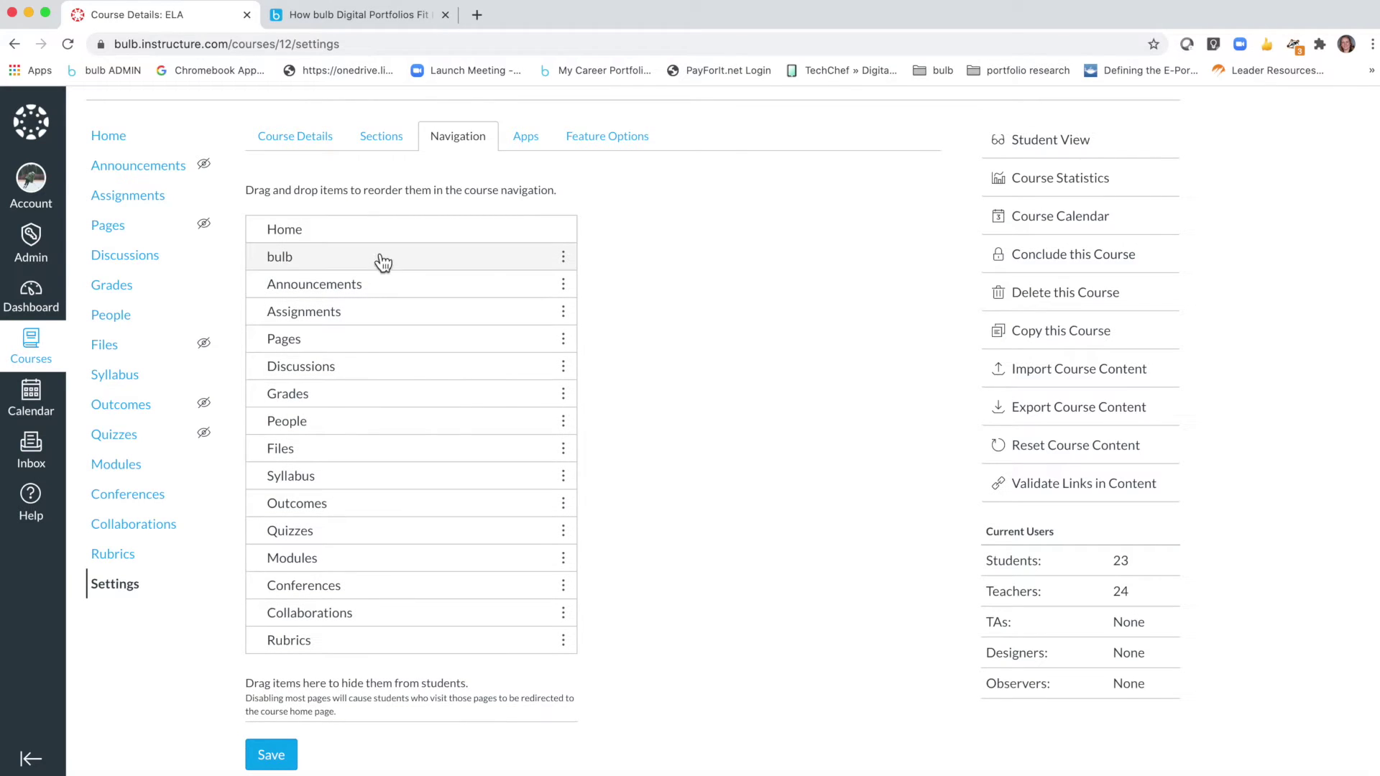
left_click_drag(385, 265, 386, 653)
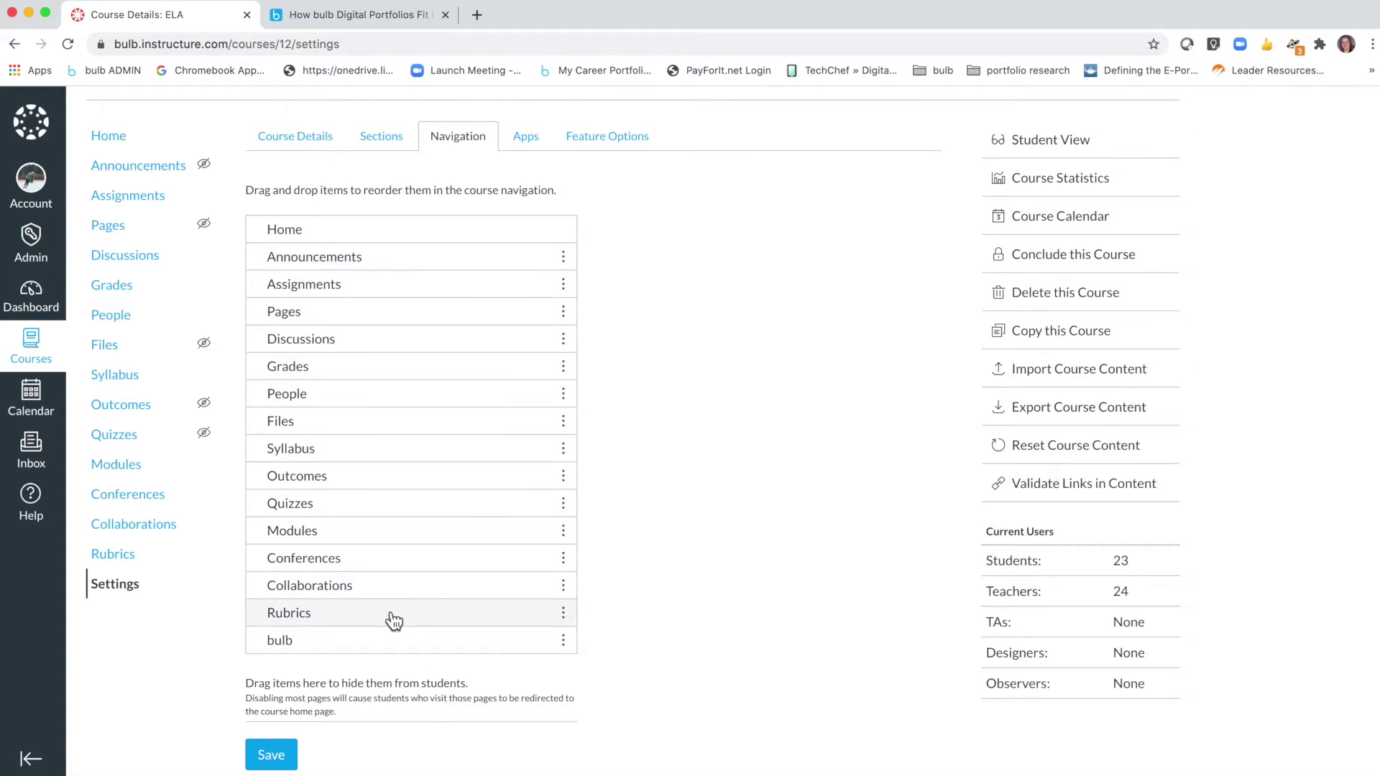
left_click(271, 756)
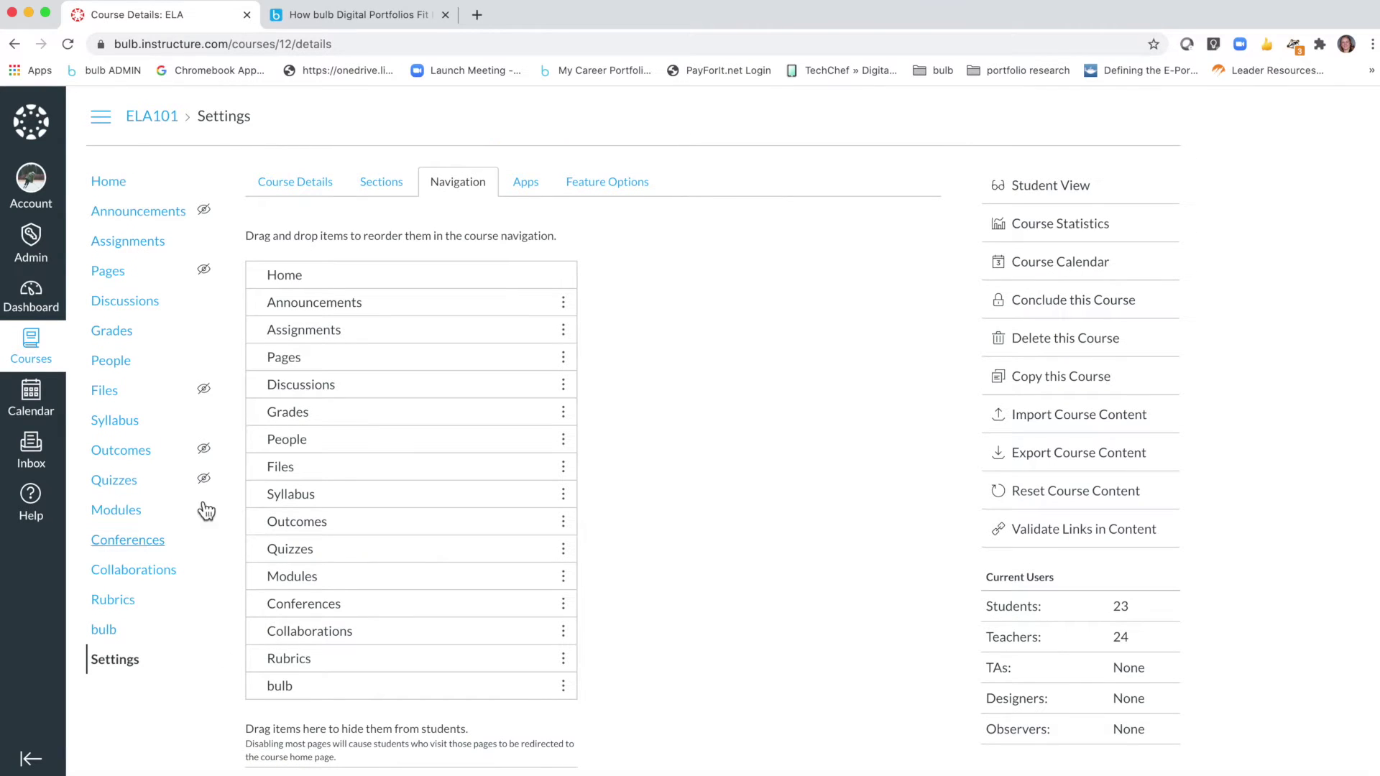
left_click(119, 188)
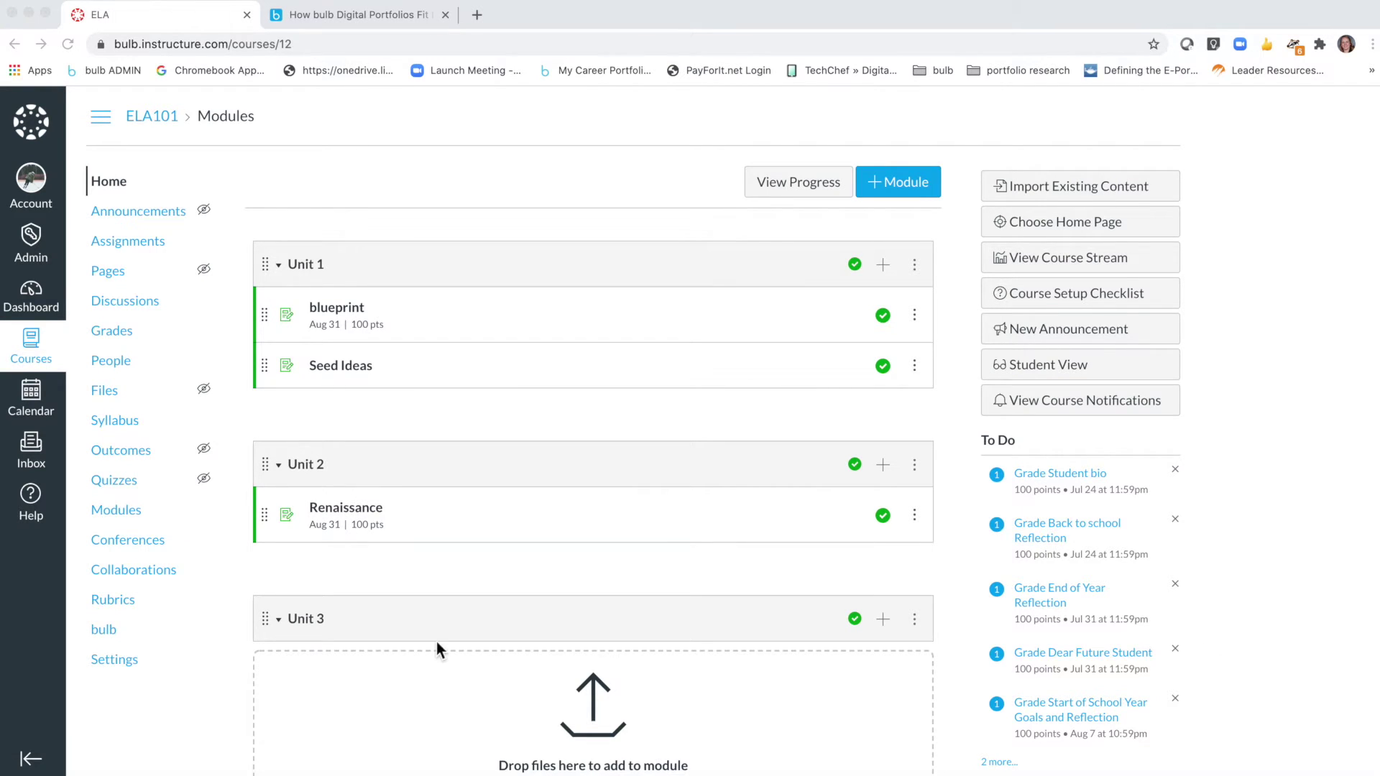
Step: Open bulb from the ELA course navigation and scroll through the teacher's portfolio collections
left_click(108, 635)
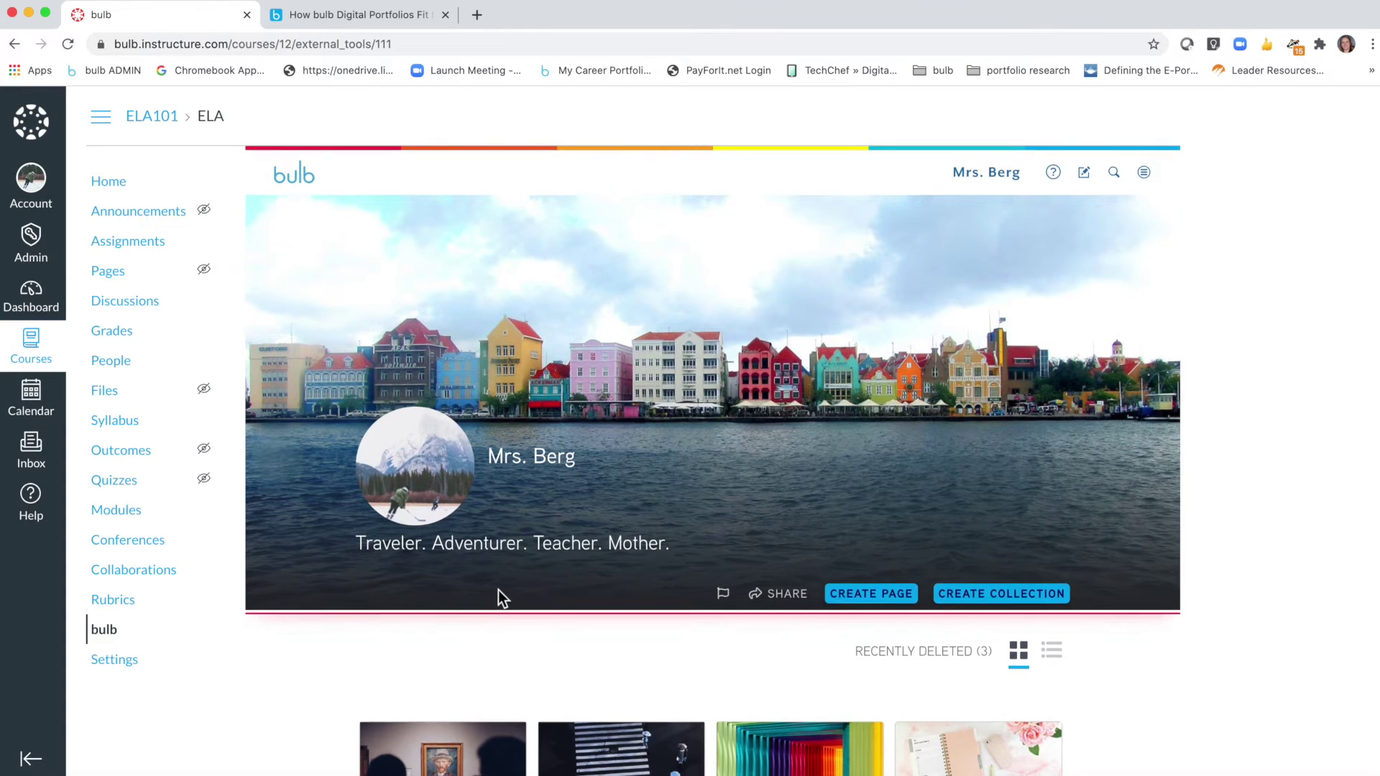
scroll(498, 593, "down", 5)
scroll(500, 596, "up", 4)
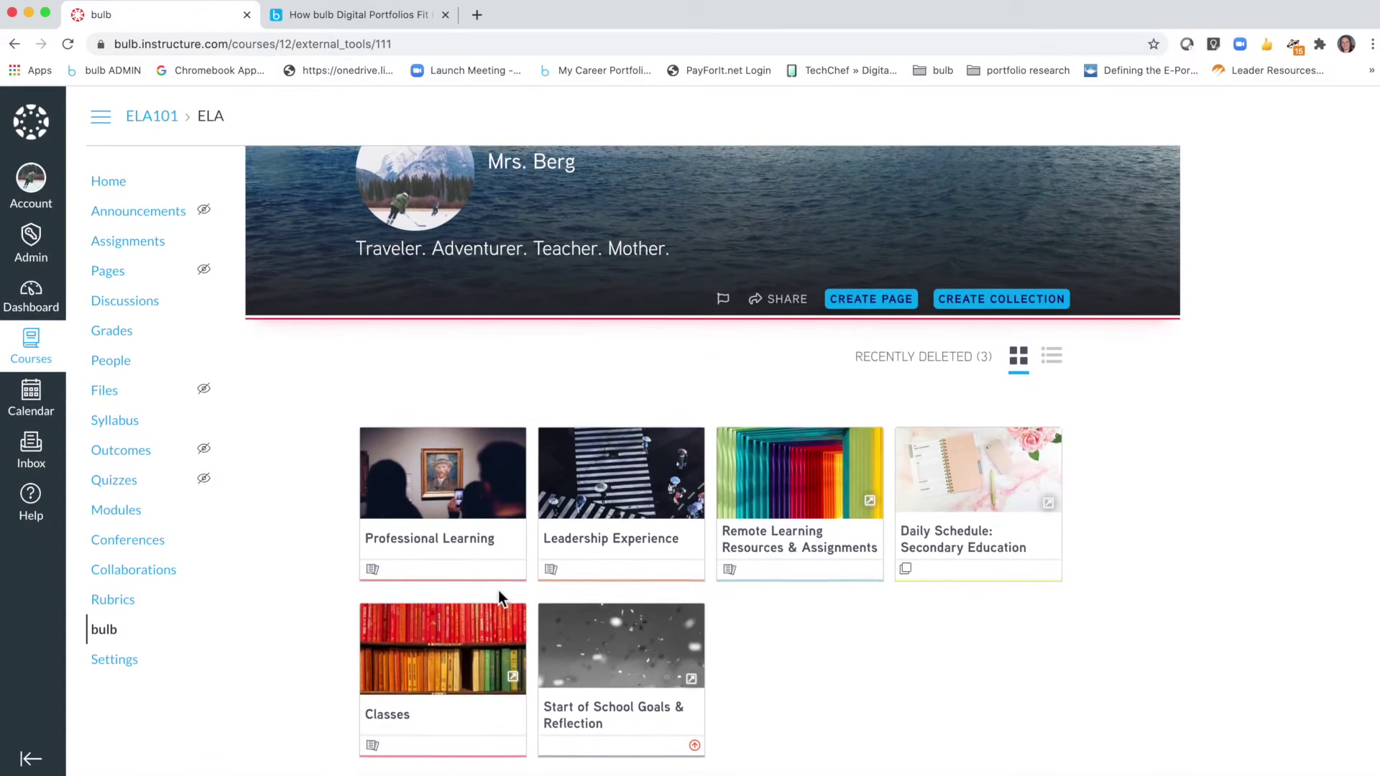
scroll(501, 598, "up", 1)
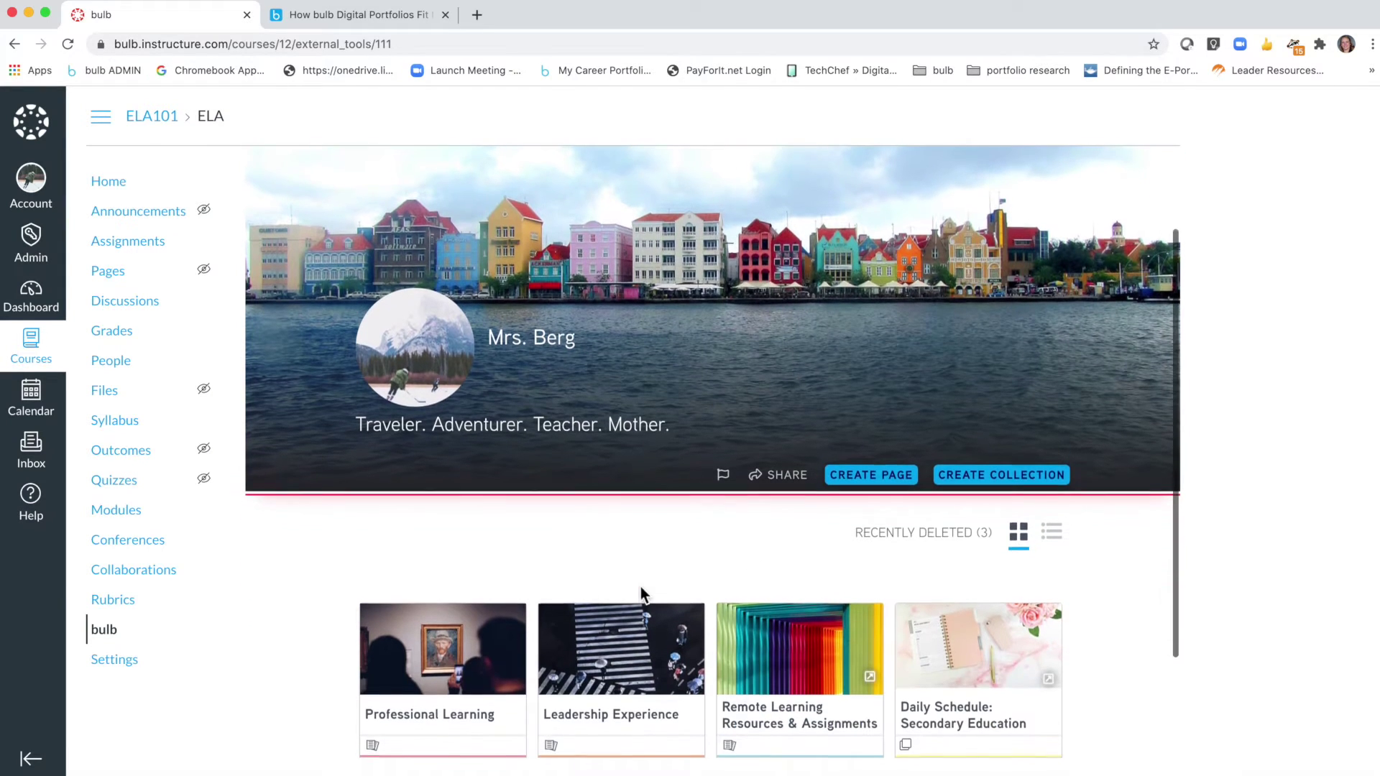
scroll(640, 586, "down", 3)
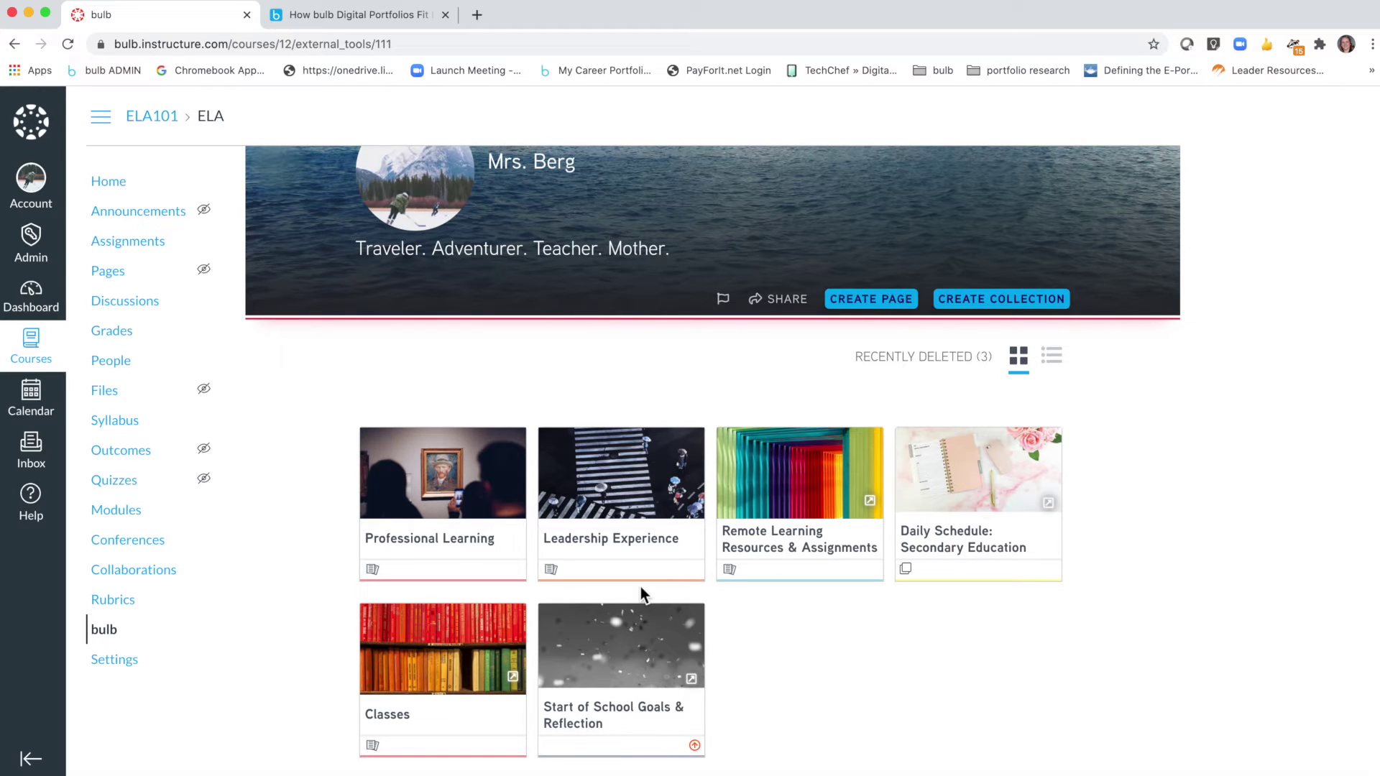
Step: Open the Start of School Goals & Reflection page and scroll through its content
left_click(618, 699)
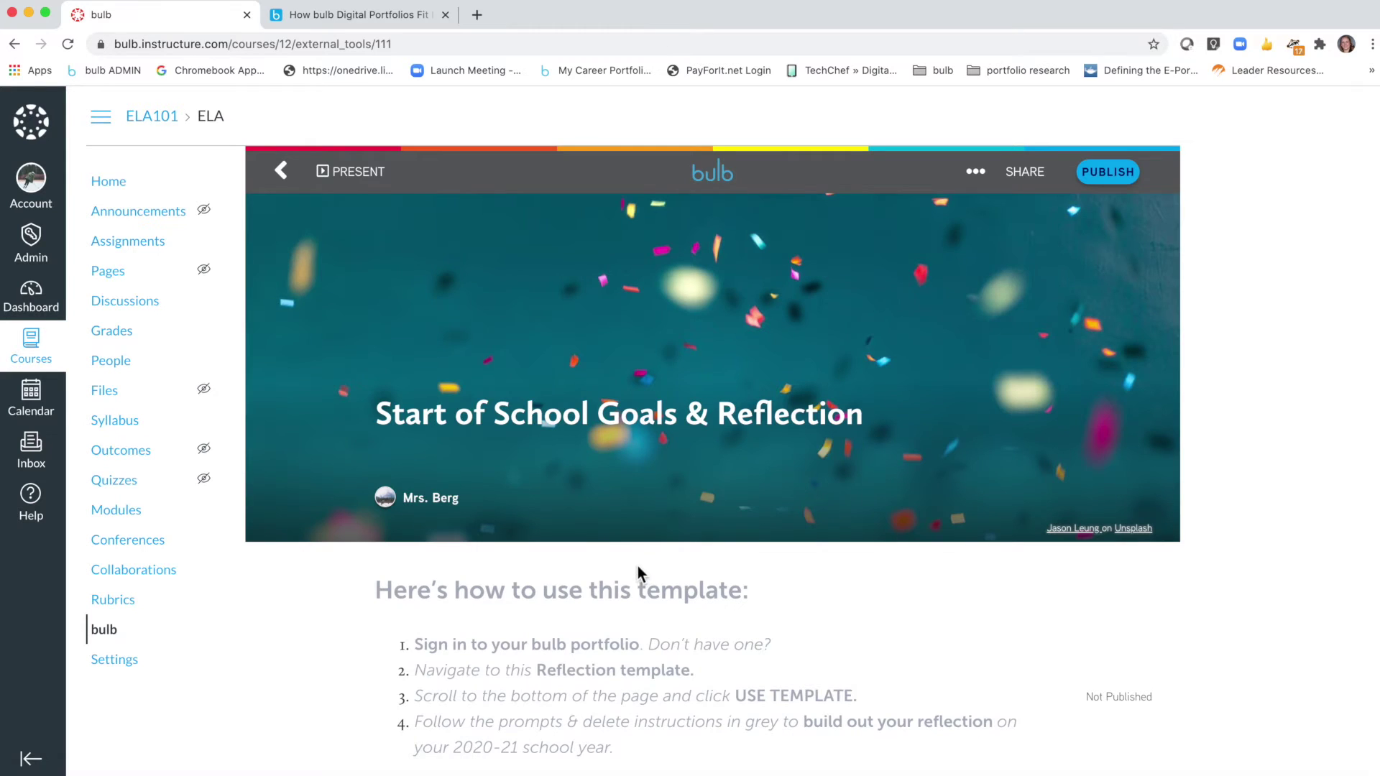
scroll(637, 572, "down", 5)
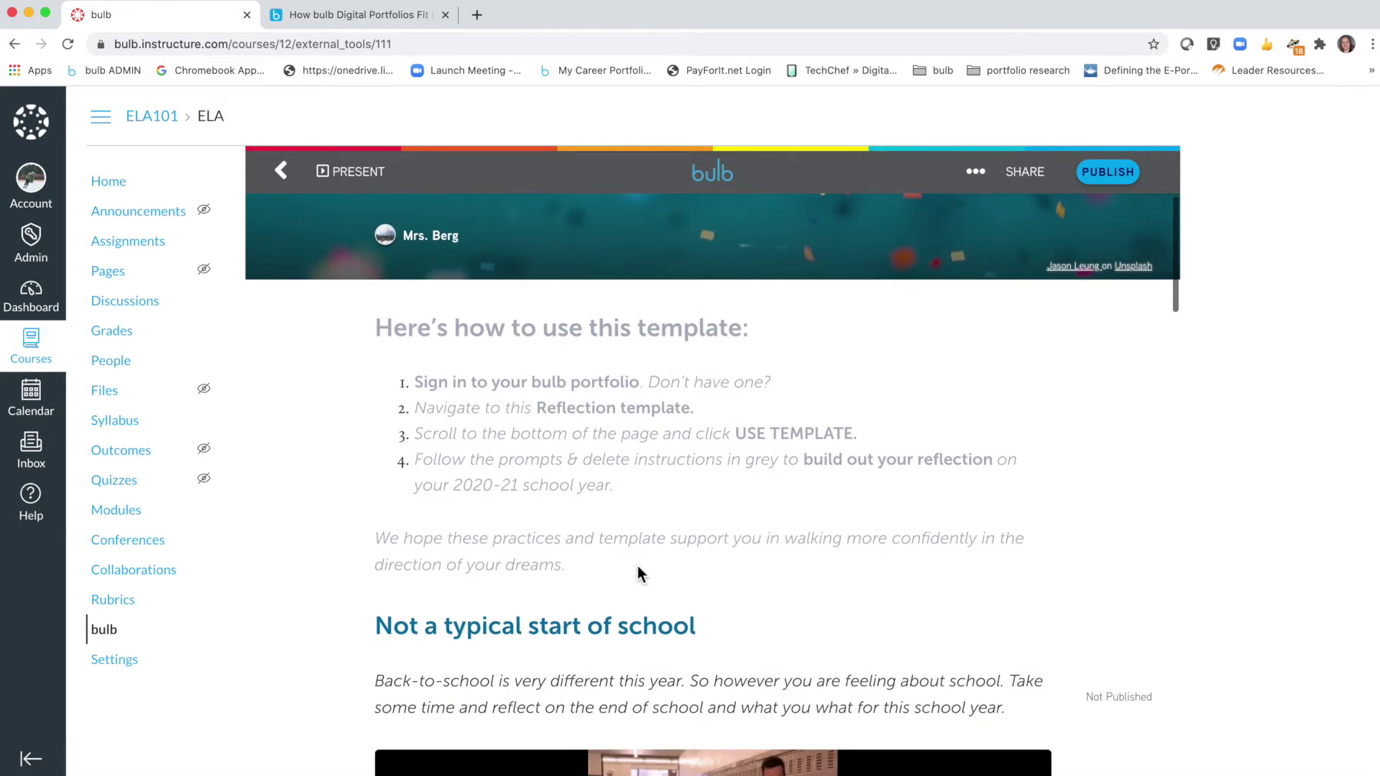
scroll(637, 571, "down", 4)
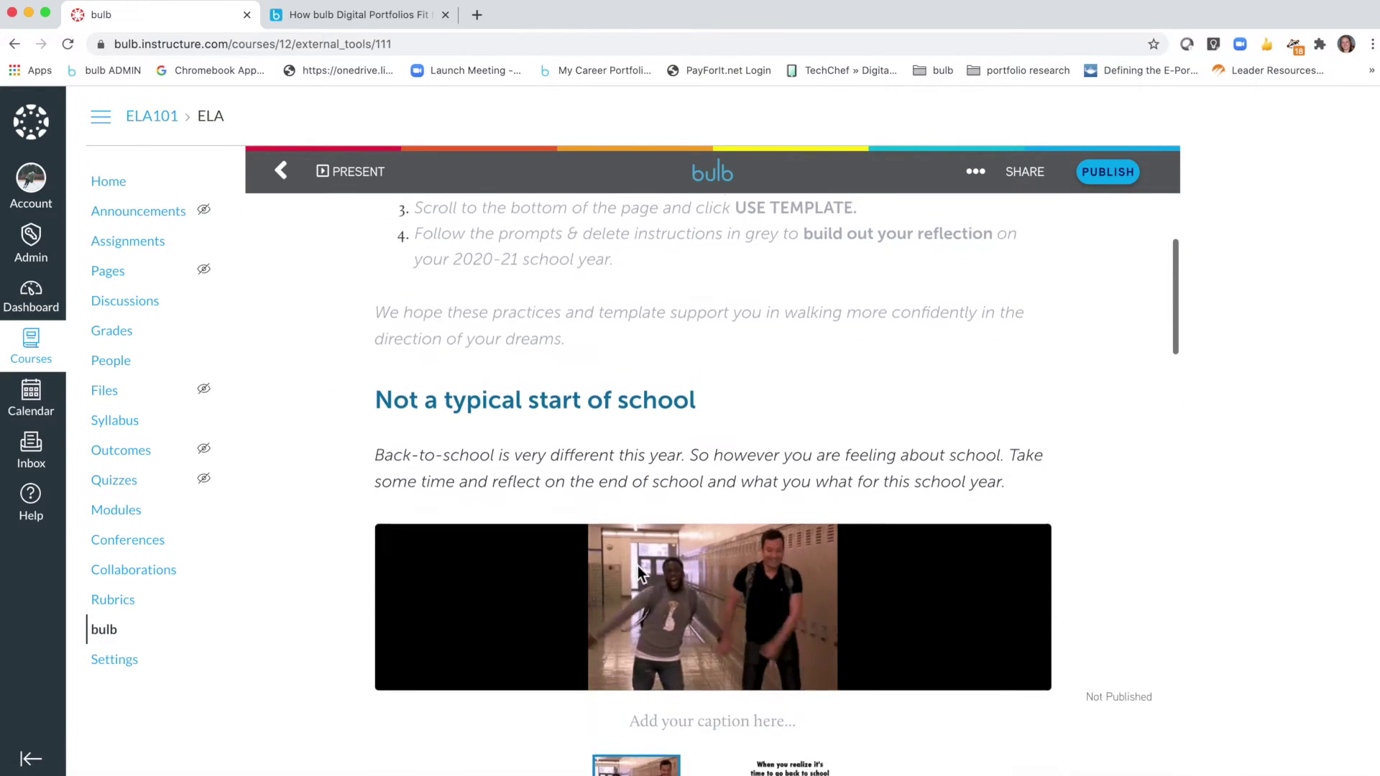
scroll(637, 566, "down", 6)
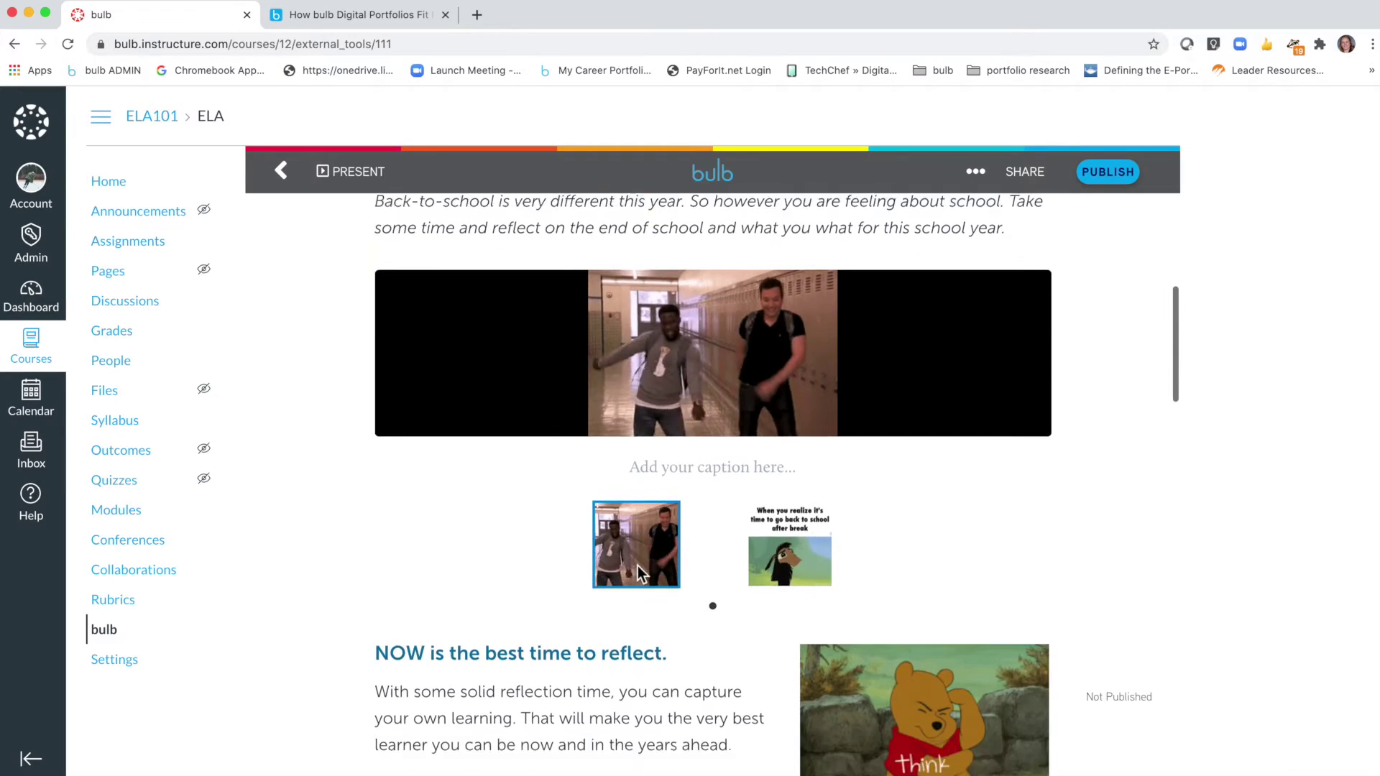
scroll(637, 566, "down", 1)
scroll(637, 567, "up", 10)
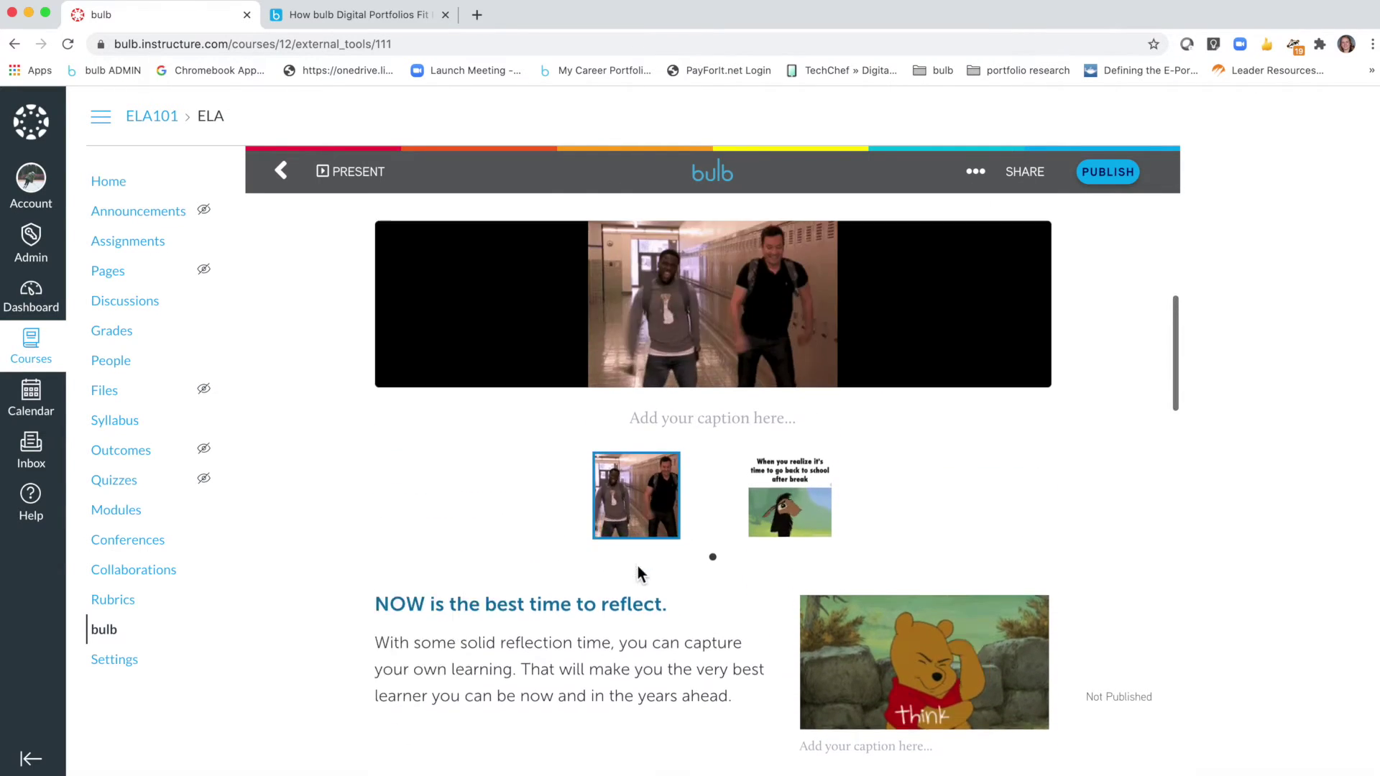
scroll(637, 569, "up", 5)
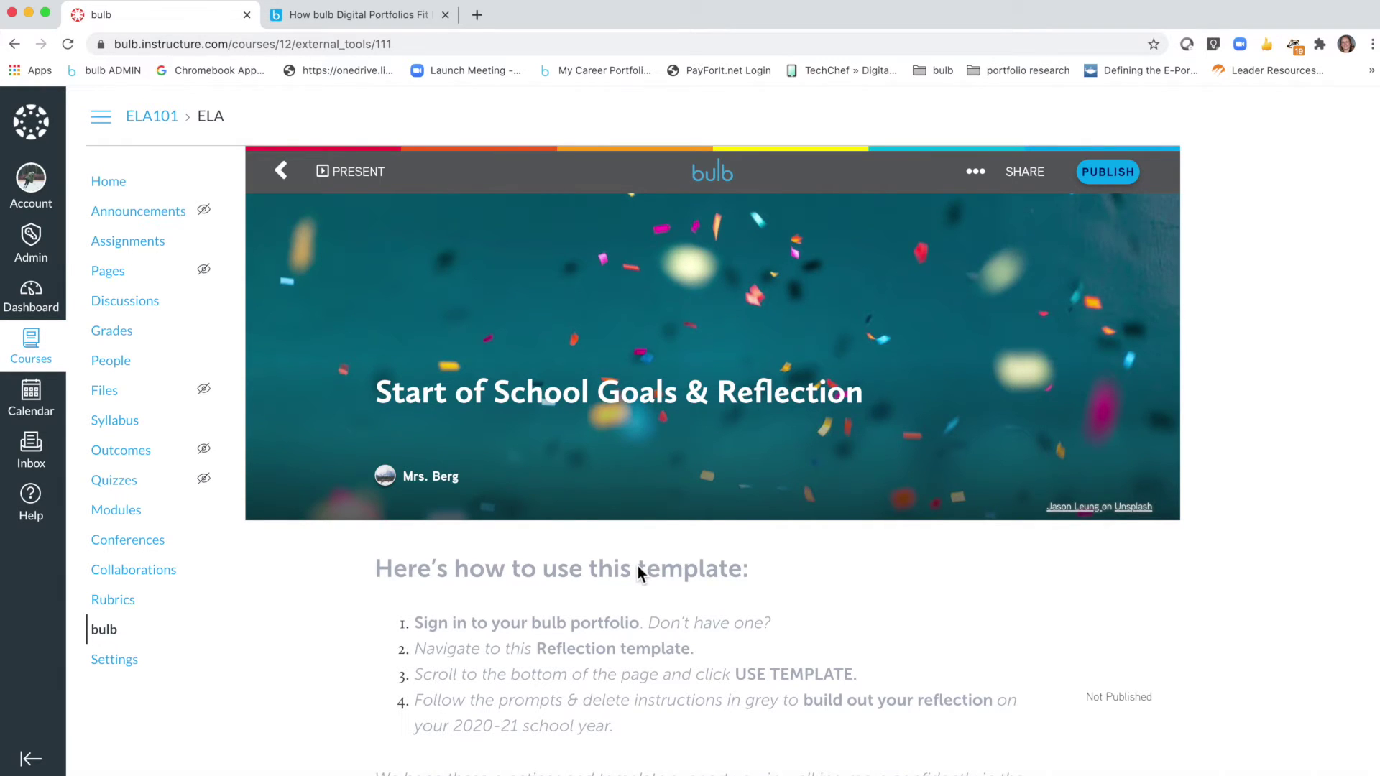
scroll(636, 567, "up", 1)
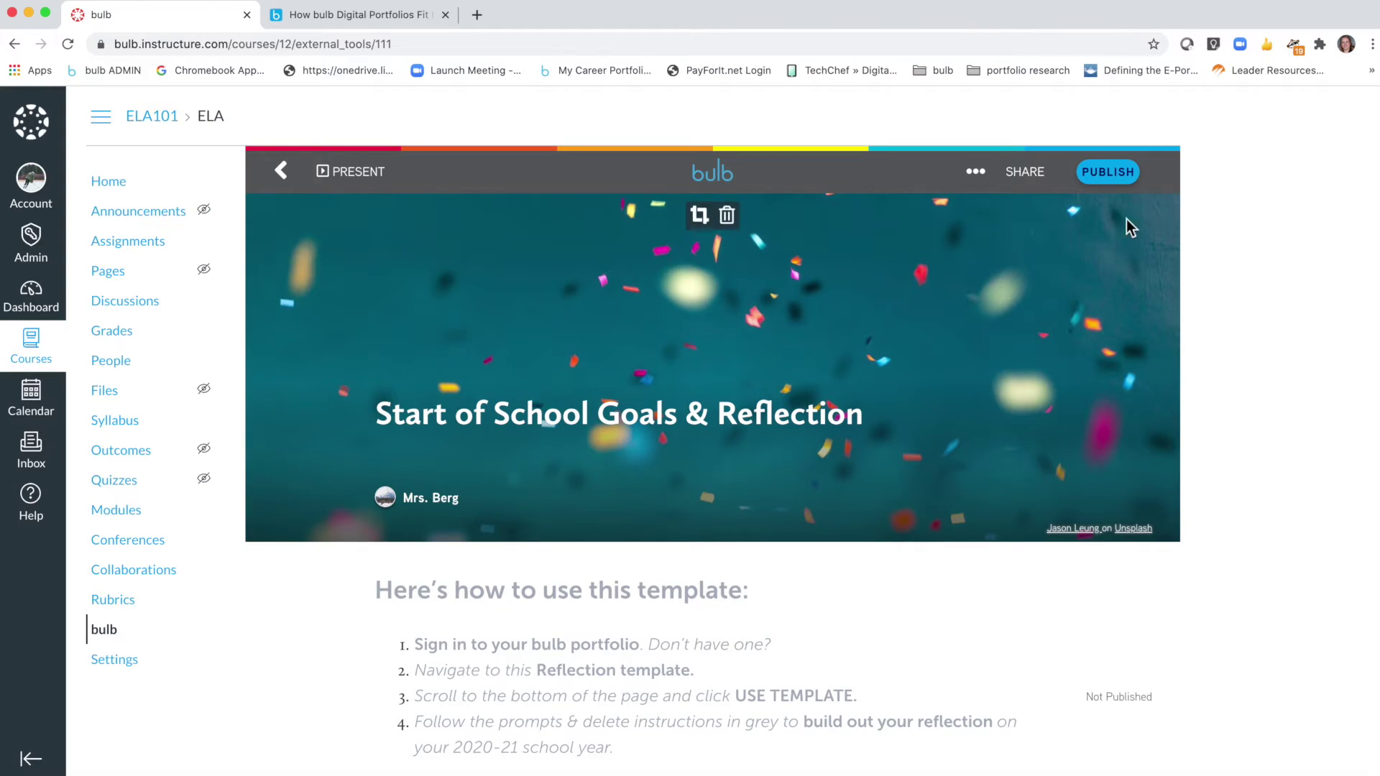
Step: Publish the page with a copied private share link, saved as a template
left_click(1108, 172)
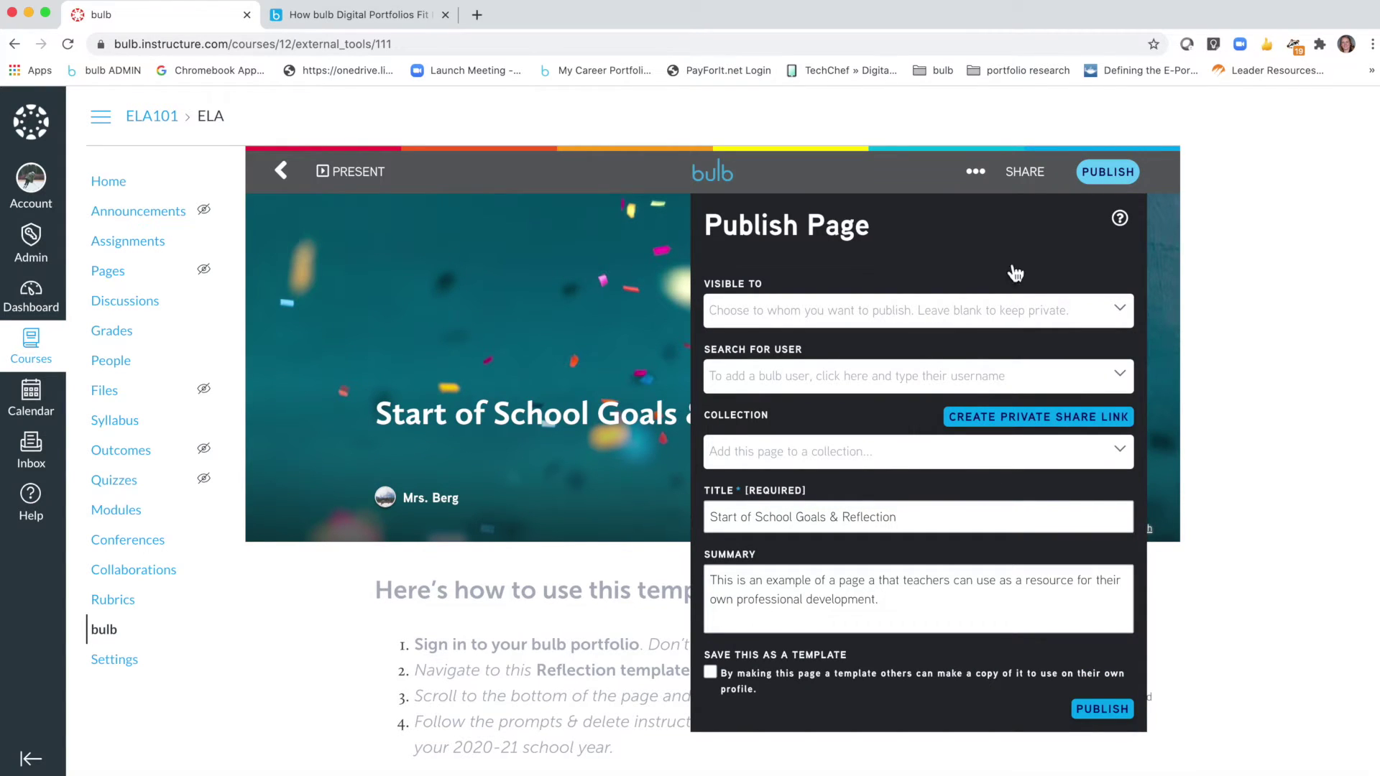
left_click(1013, 430)
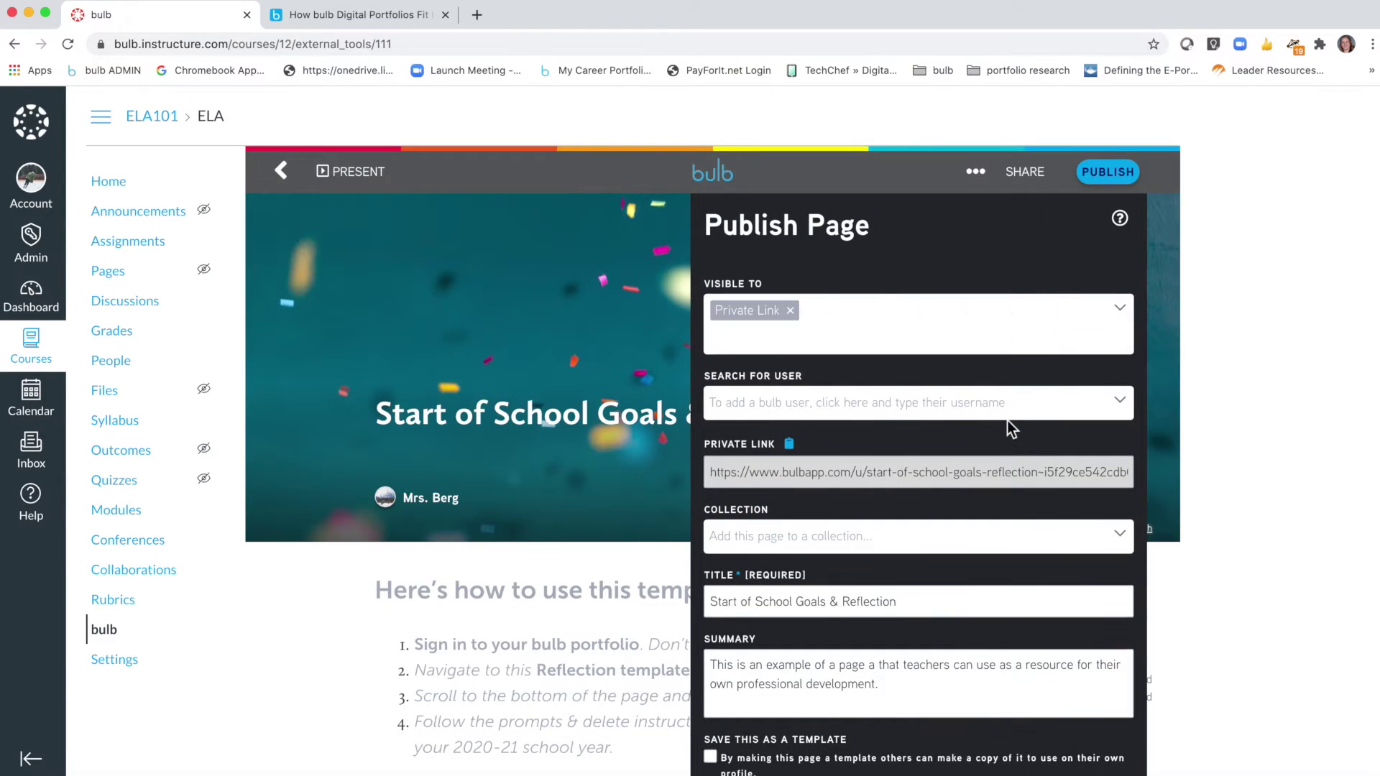
left_click(797, 451)
scroll(873, 511, "down", 3)
scroll(873, 511, "down", 2)
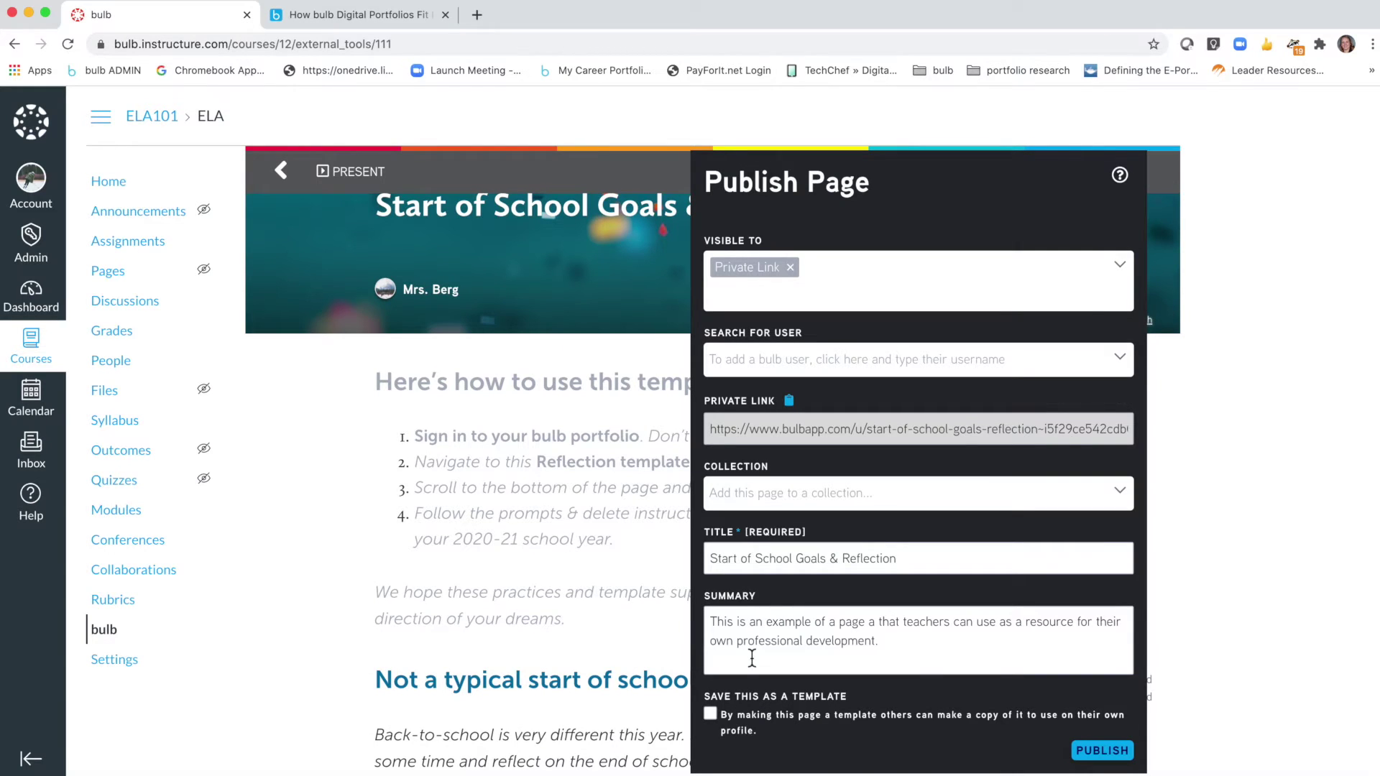
left_click(717, 722)
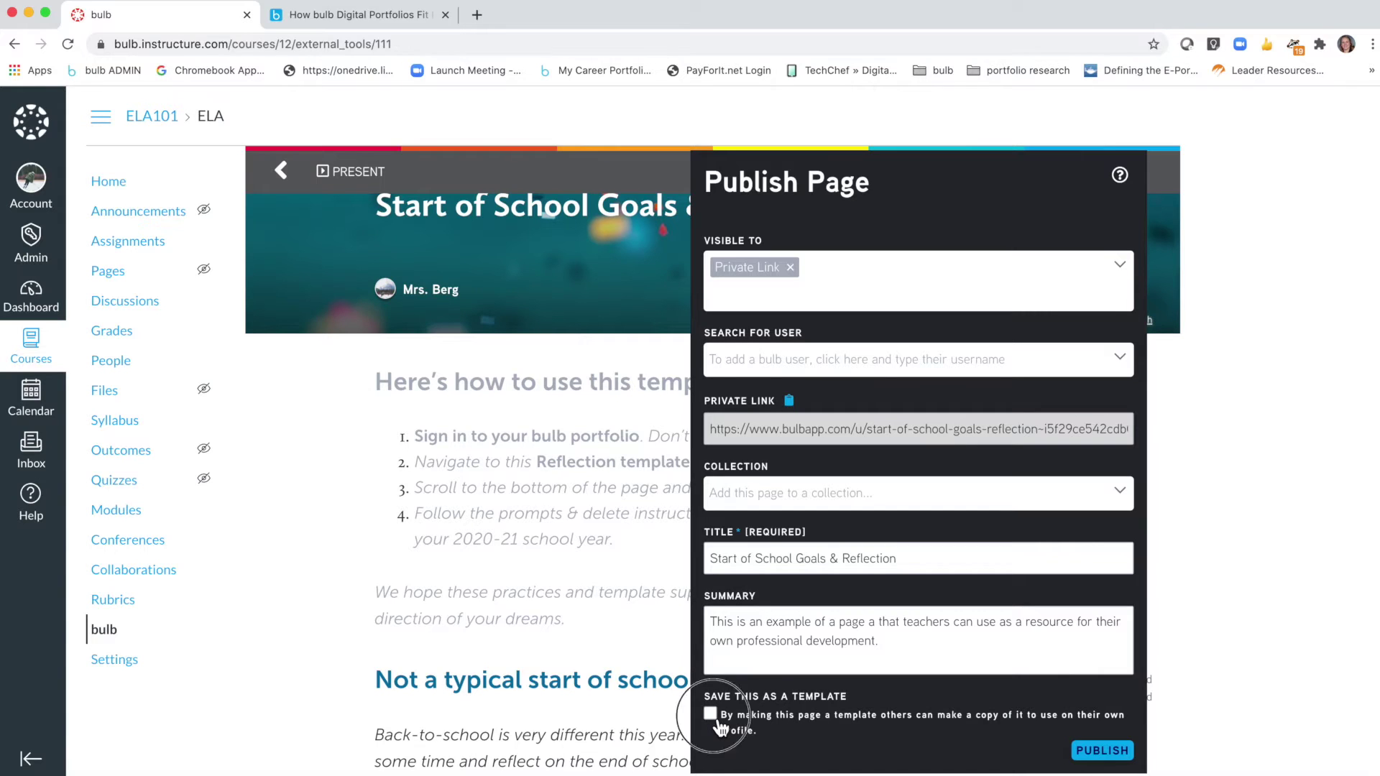
left_click(1122, 761)
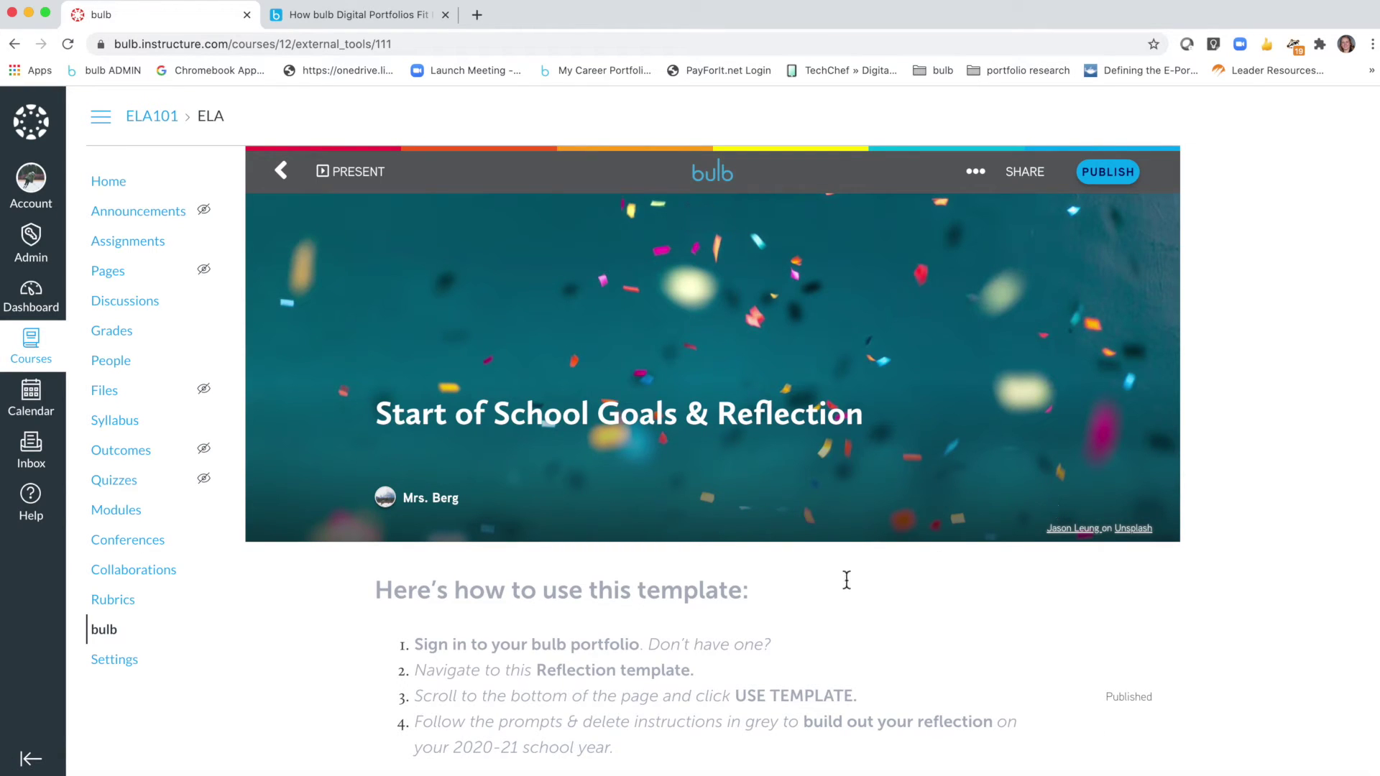
Step: Create a new assignment in the course named 'Goal Setting'
left_click(130, 248)
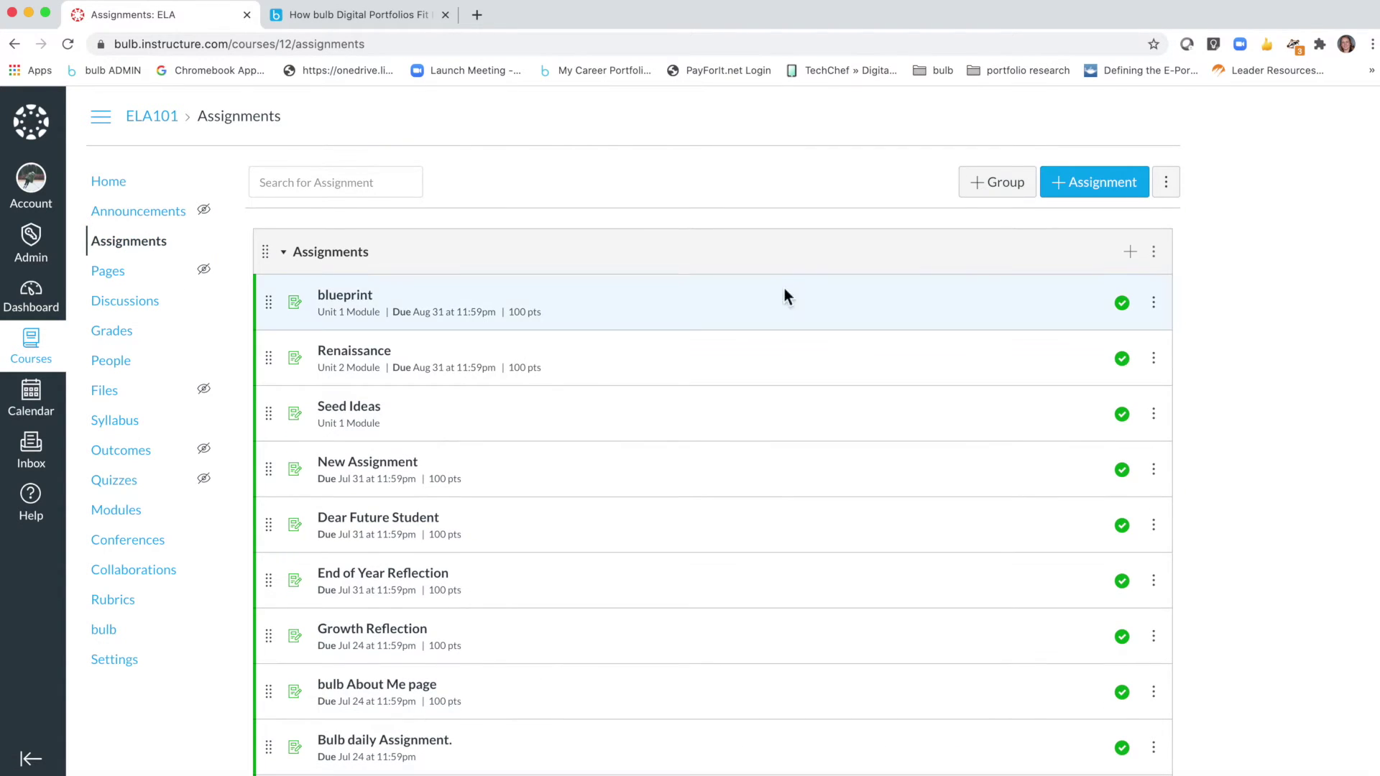
left_click(1104, 195)
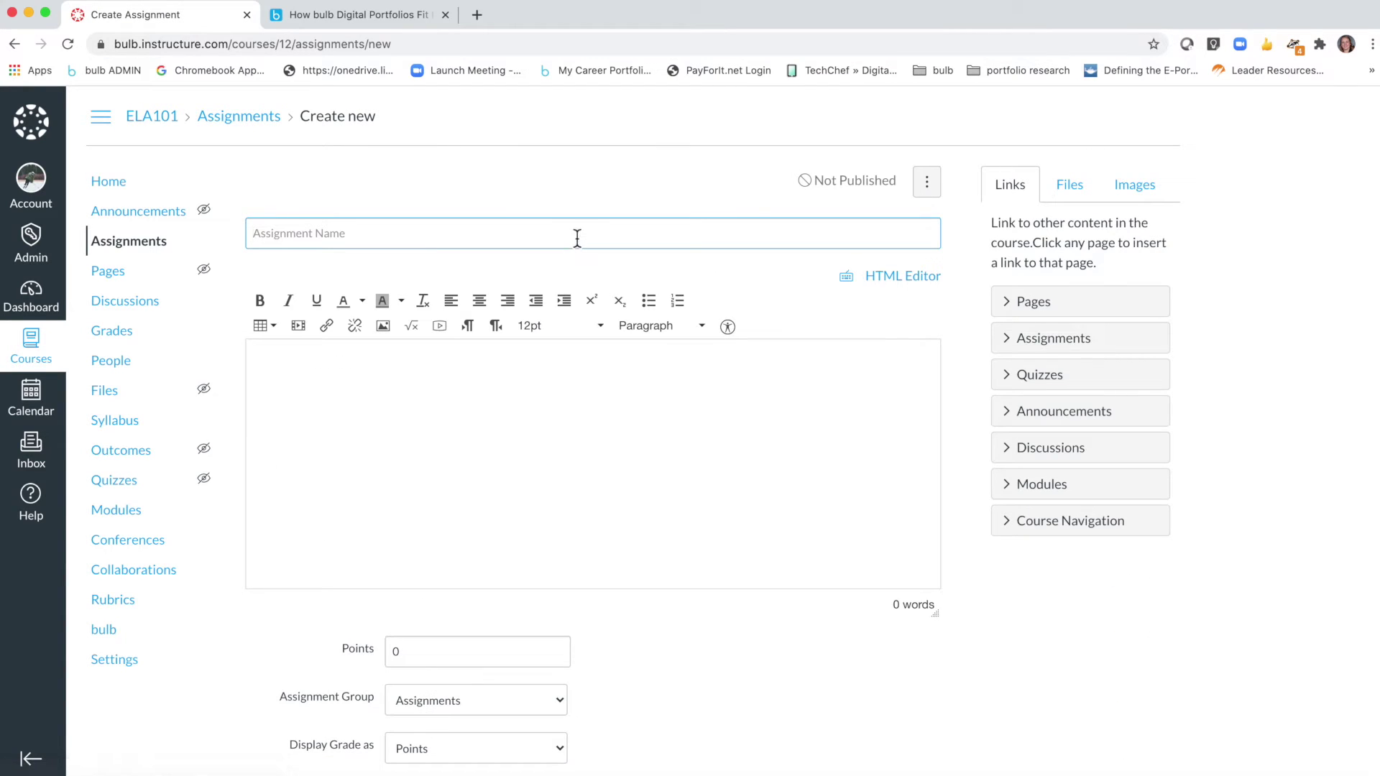
type("Goal Setting")
Step: Write 'Copy this bulb template and complete the assignment. Turn back into Canvas.' and paste the bulb link
left_click(435, 386)
type("cre")
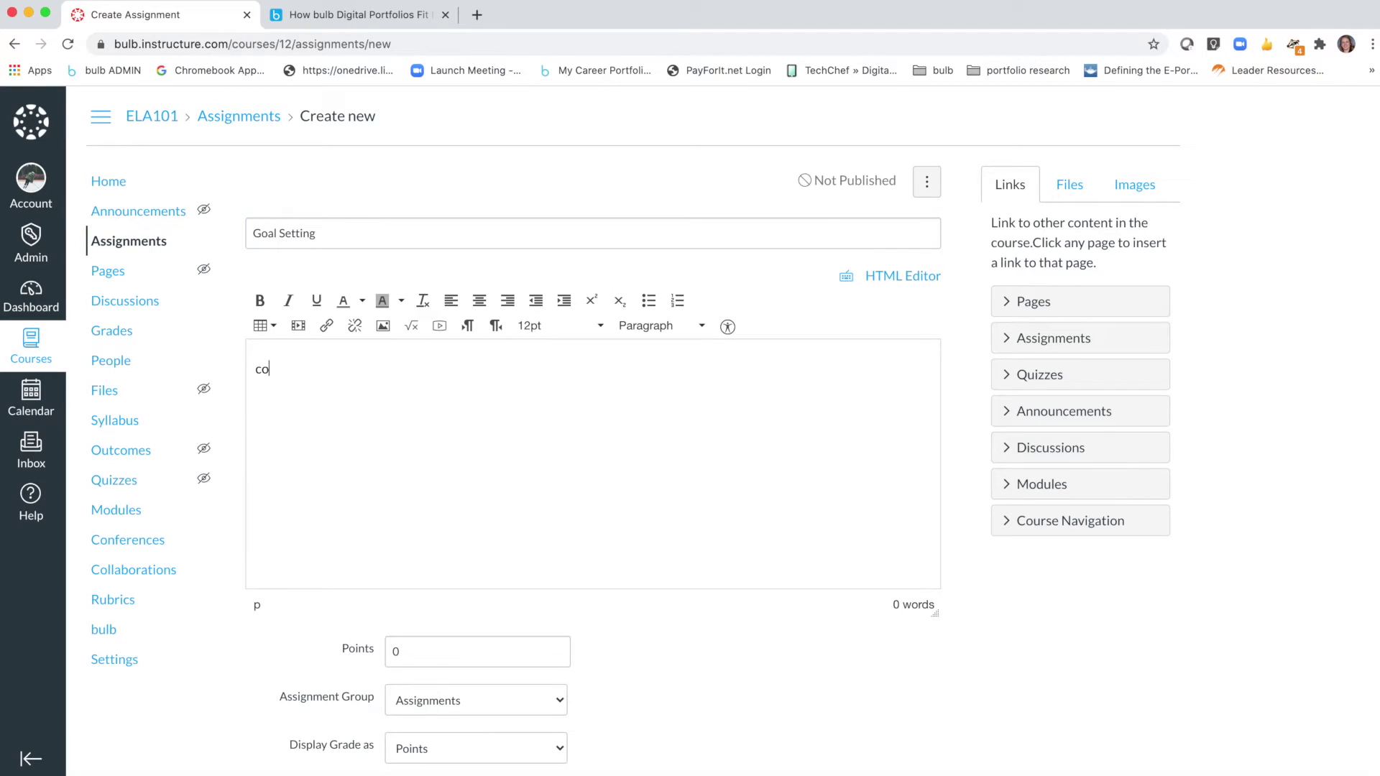
key("BackSpace")
key("BackSpace")
key("BackSpace")
type("Copy this bulb template")
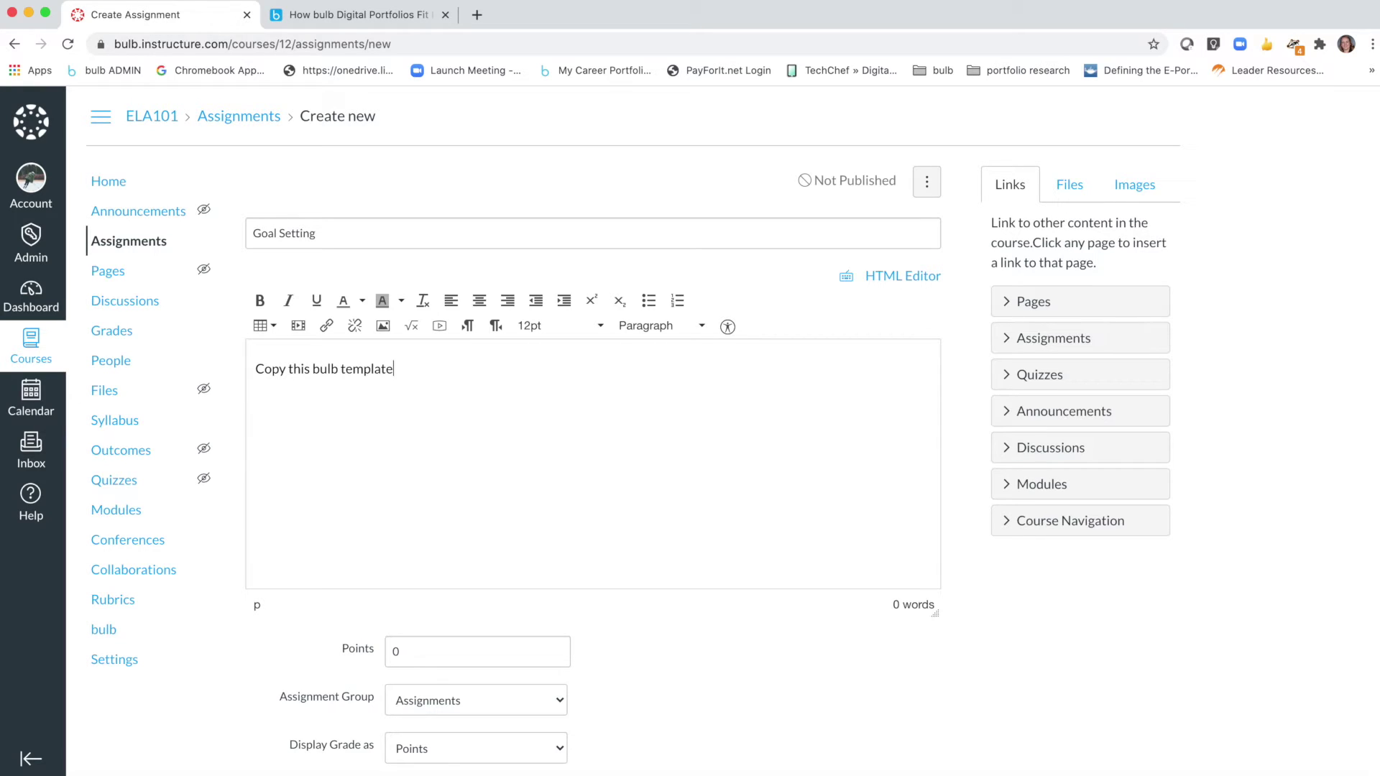
type(" and complete the assignment.")
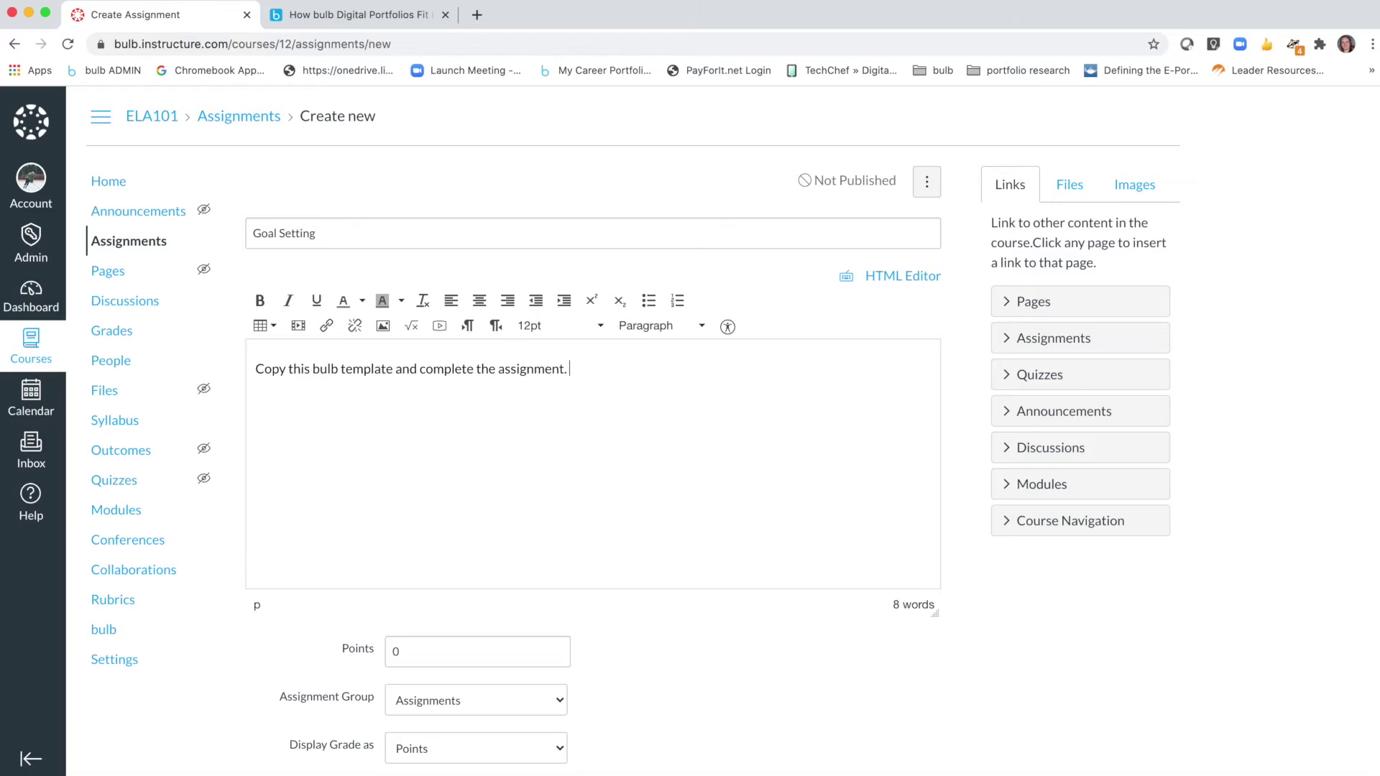
type(" Turn back into Canvas.")
key("super+v")
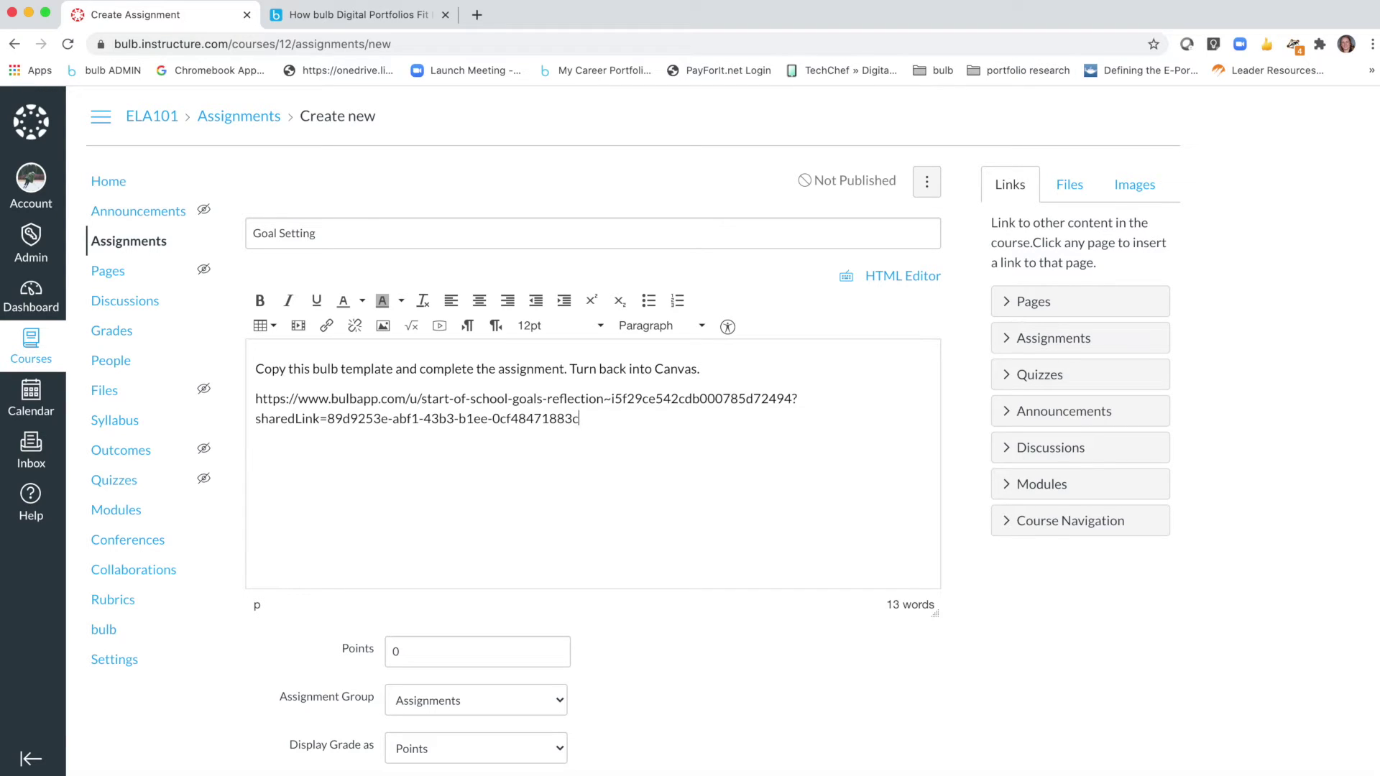
key("Return")
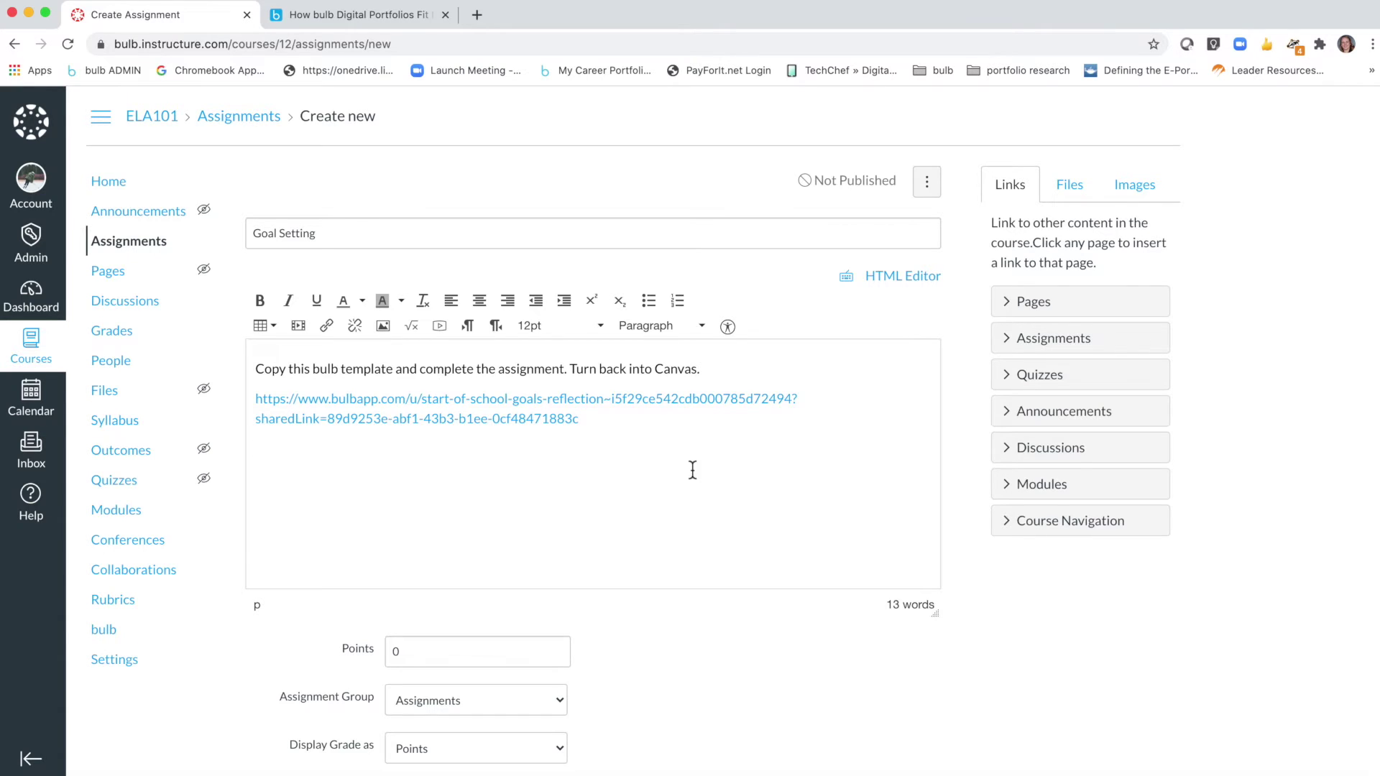
scroll(718, 615, "down", 5)
Step: Set the assignment to 100 points with Online submission via Website URL
scroll(717, 616, "down", 2)
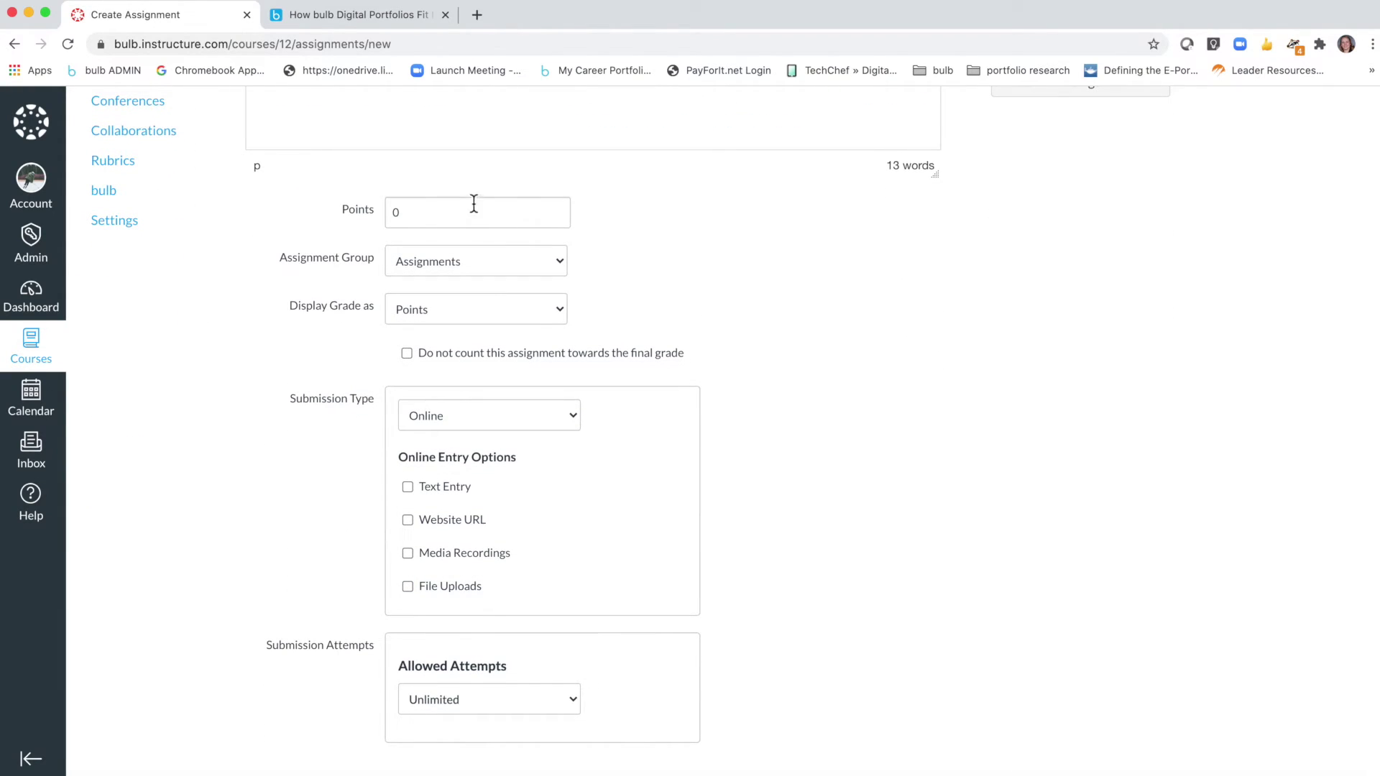
left_click(416, 214)
key("BackSpace")
type("100")
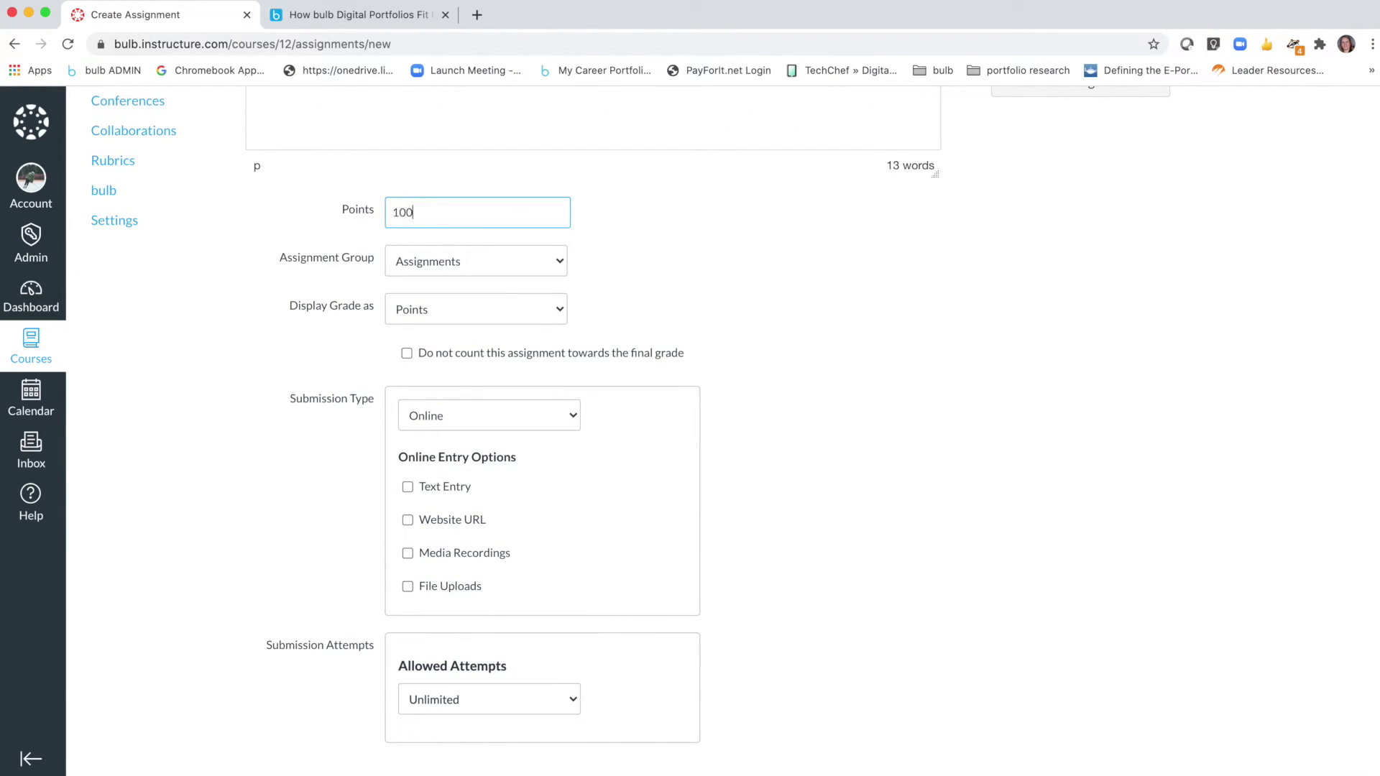
scroll(805, 483, "down", 2)
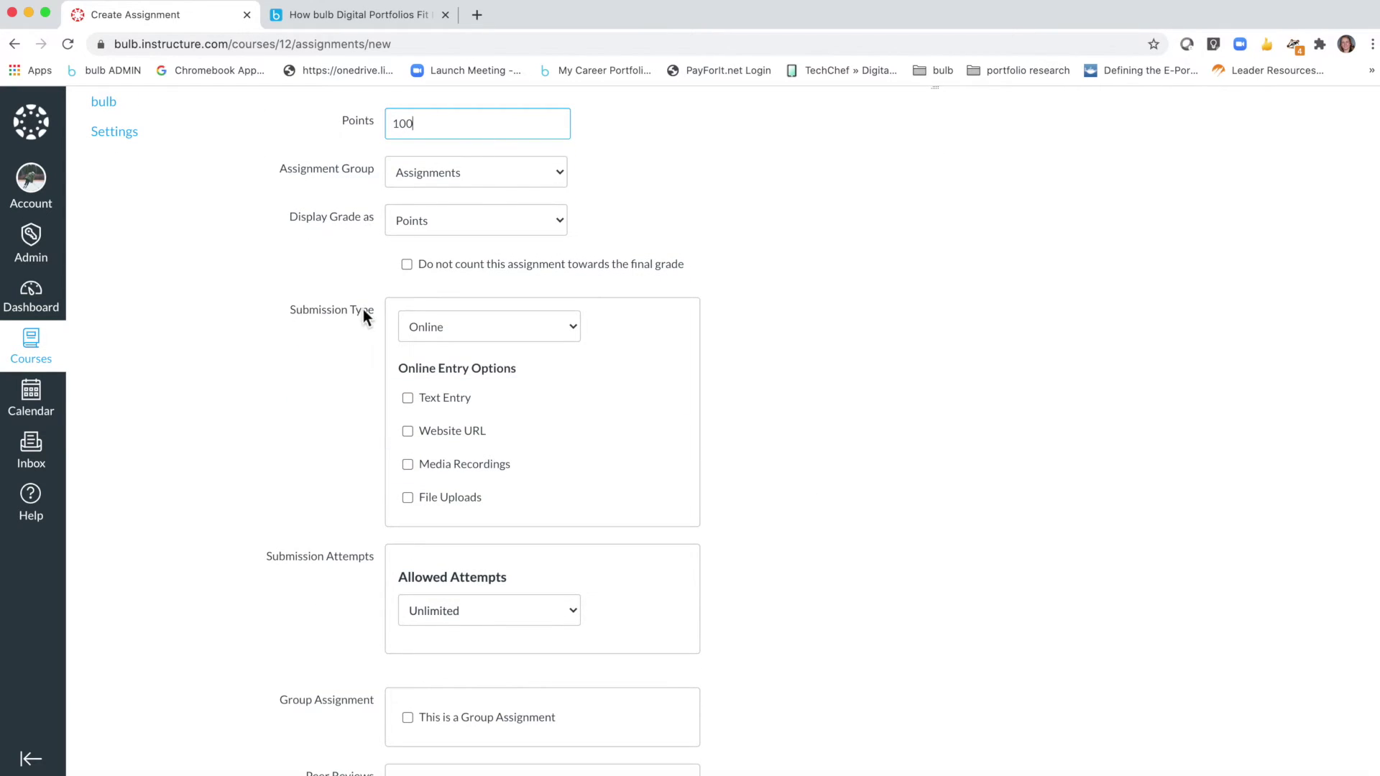
left_click(483, 331)
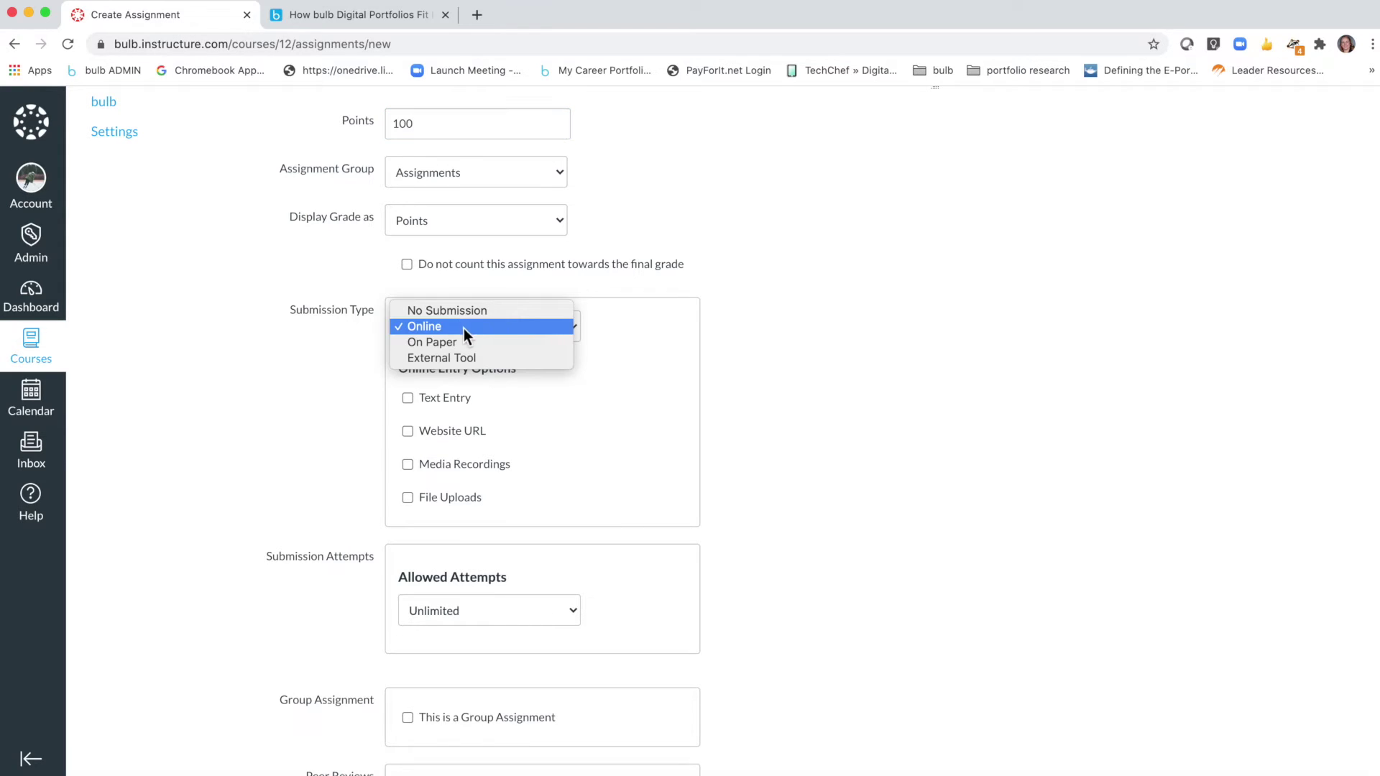
left_click(457, 328)
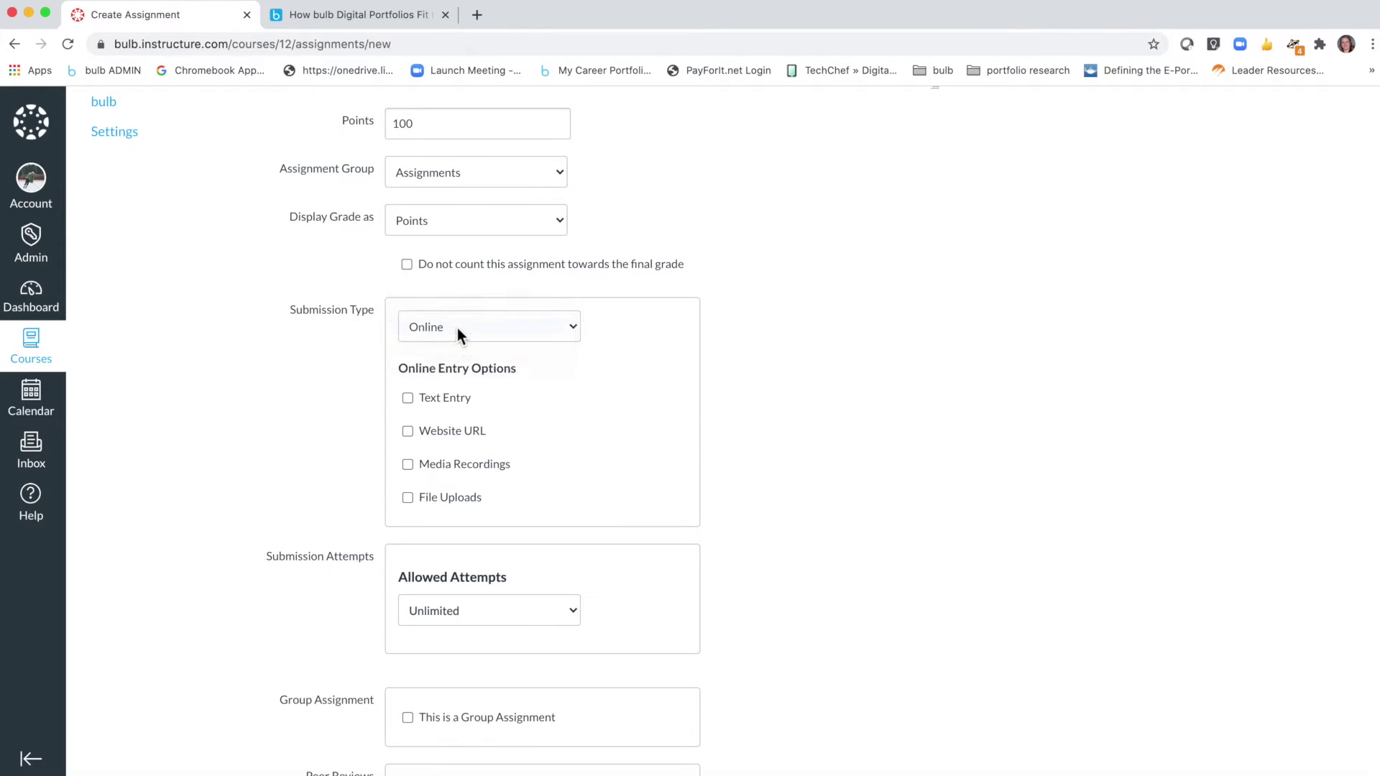
left_click(408, 432)
Step: Make the assignment due August 7, then save and publish it
scroll(838, 559, "down", 6)
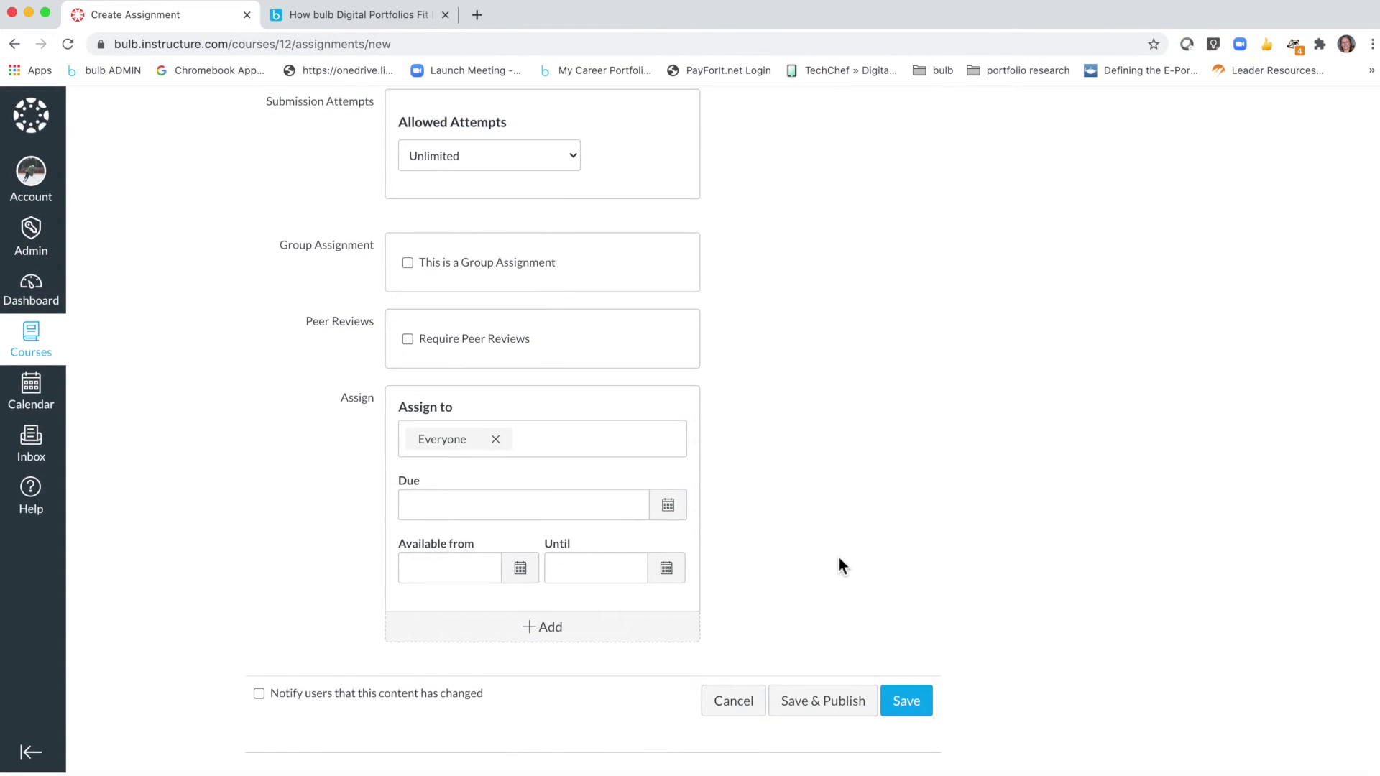
left_click(675, 519)
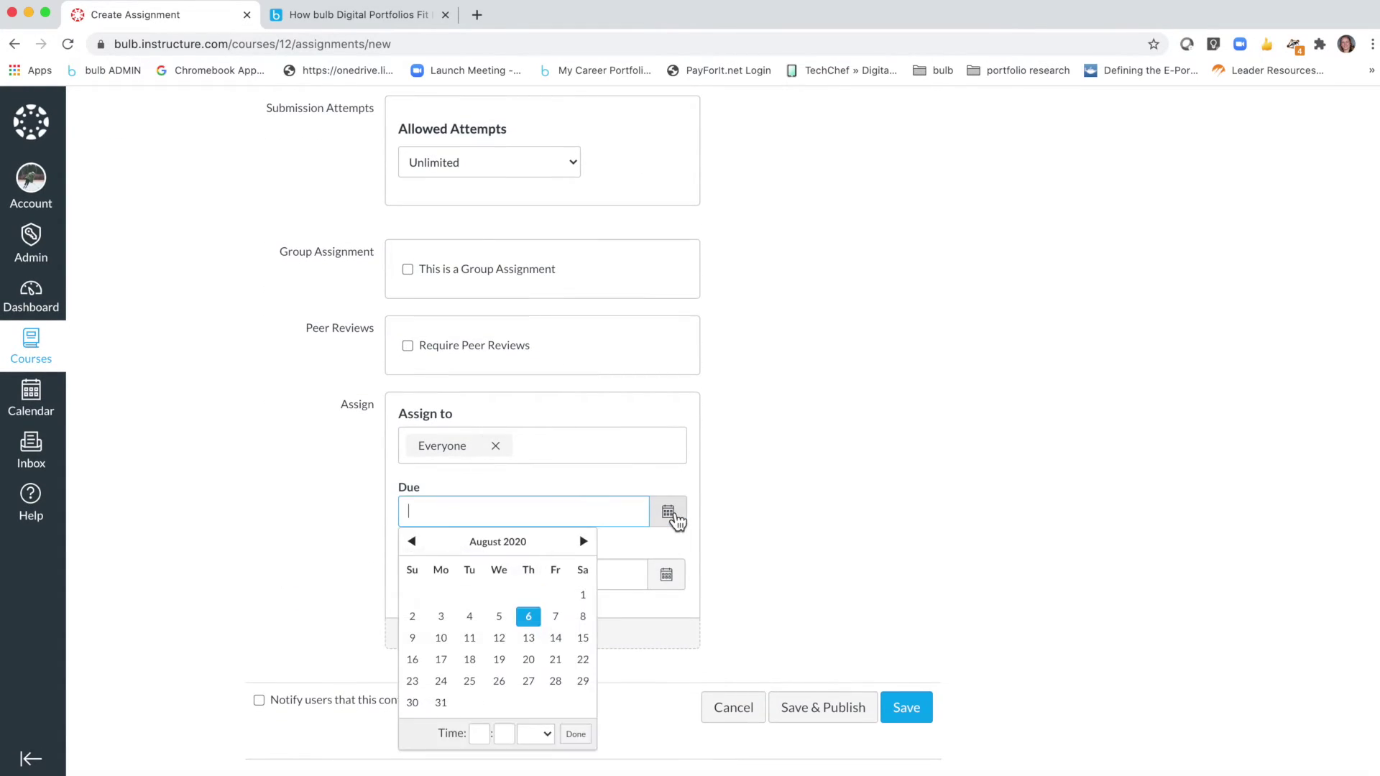
left_click(563, 619)
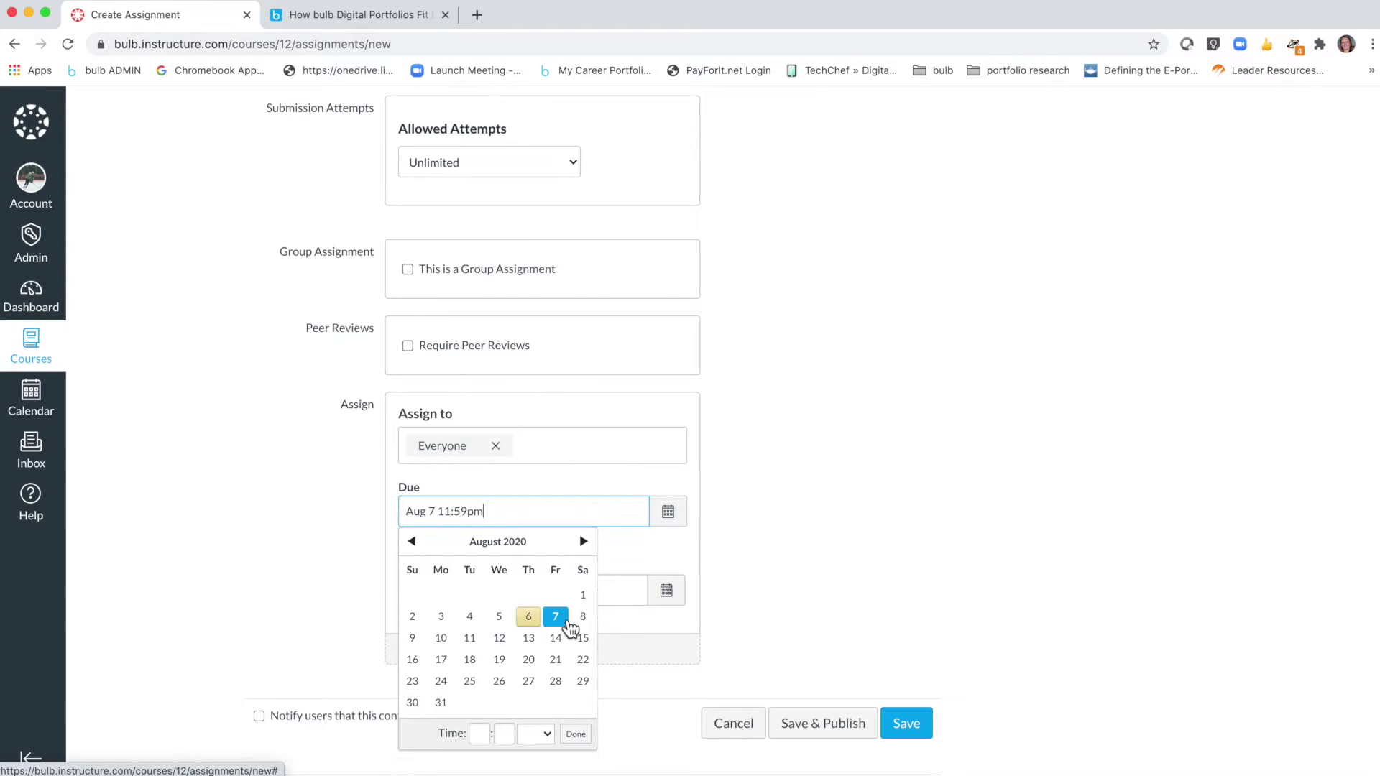
left_click(770, 576)
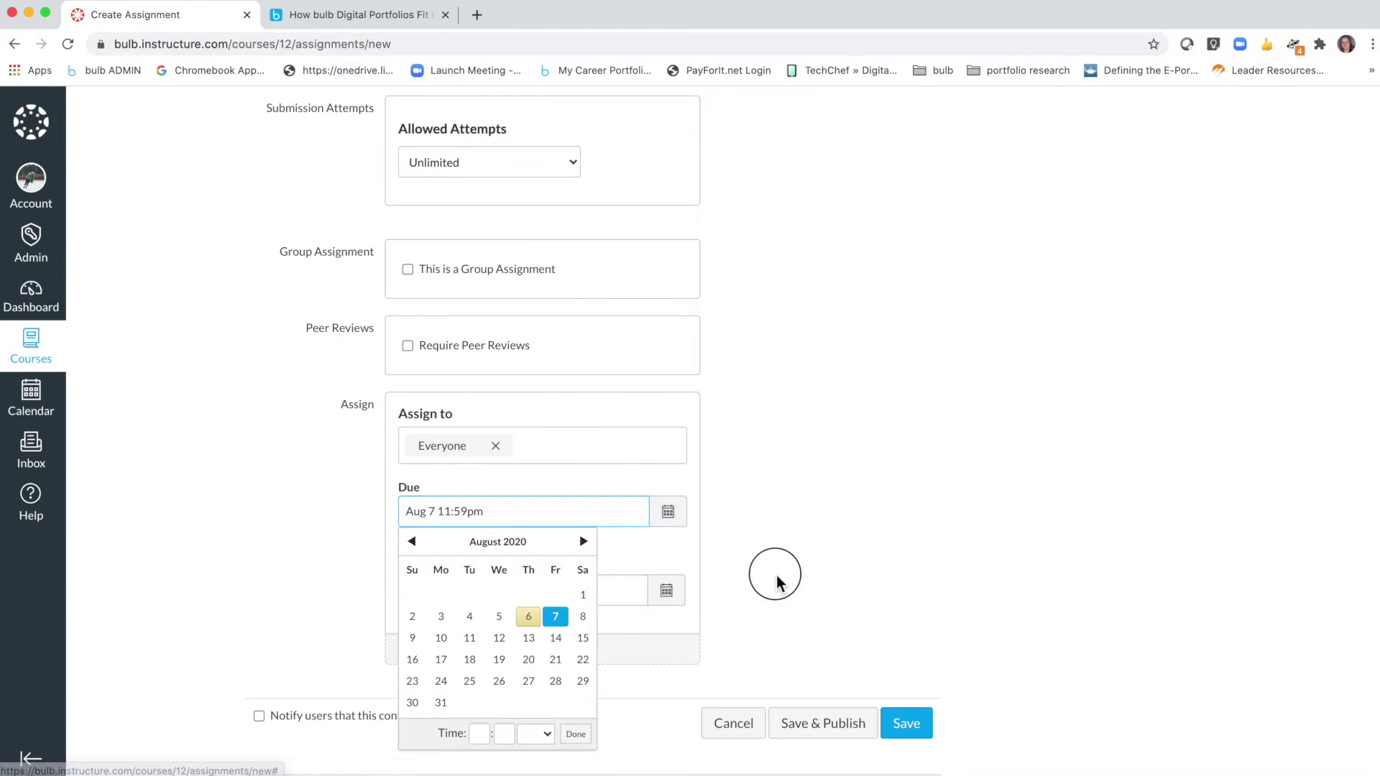
left_click(824, 723)
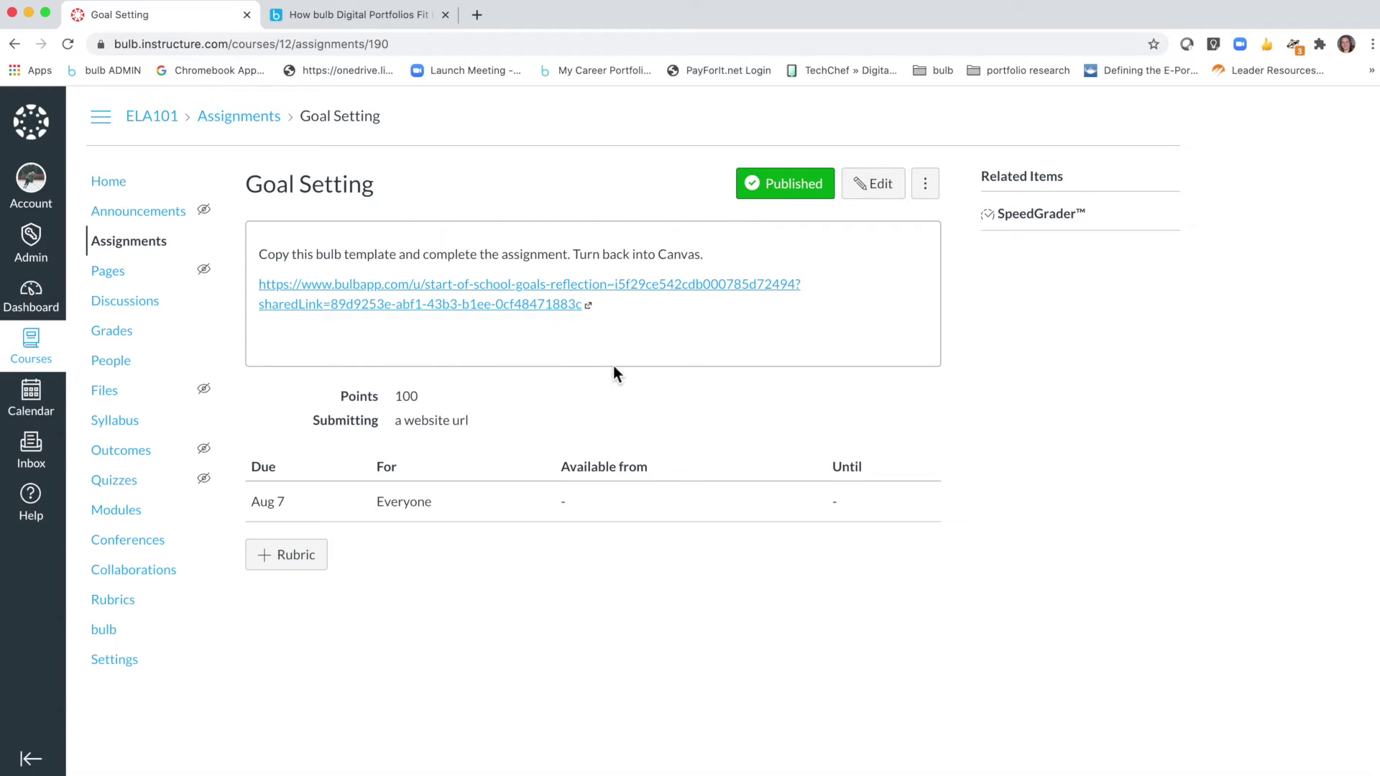
Step: Return to the course assignments list and open the Renaissance assignment
left_click(127, 244)
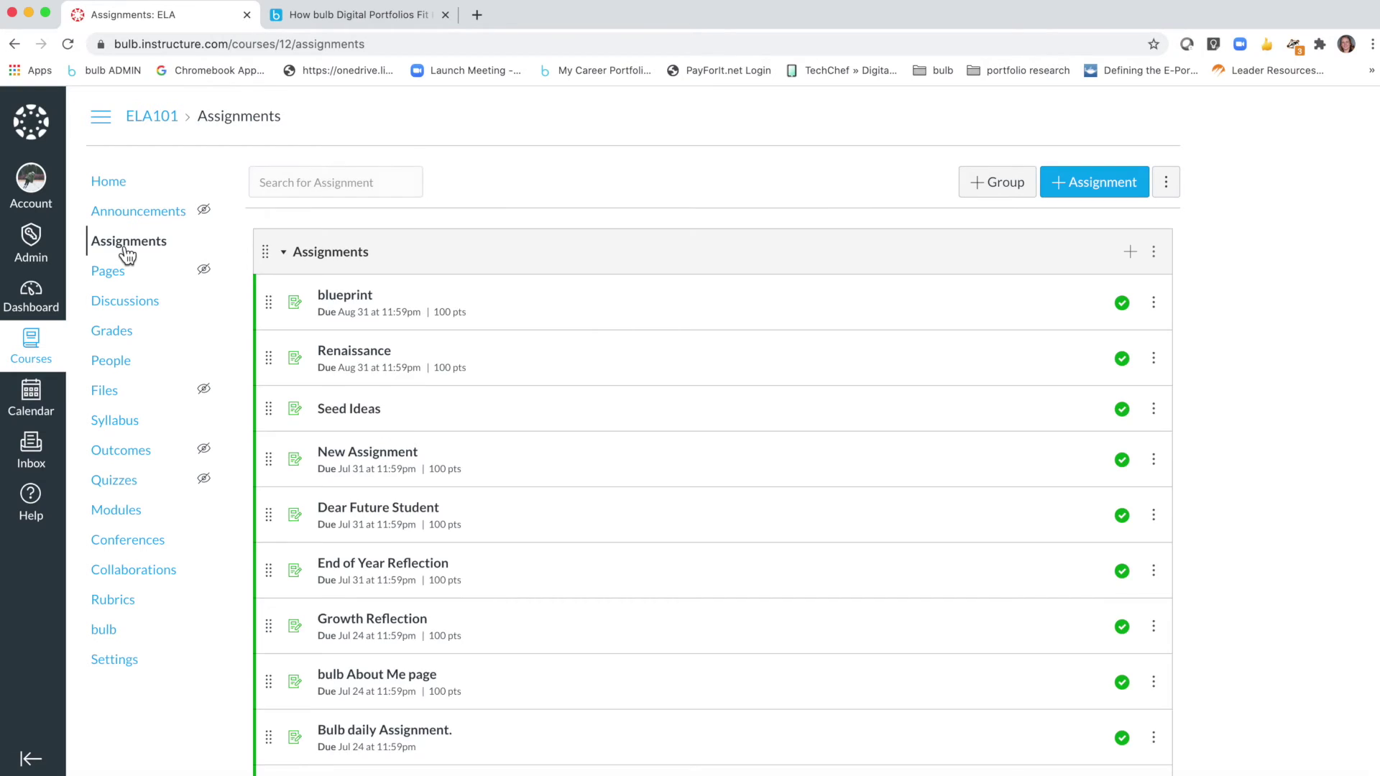
left_click(370, 363)
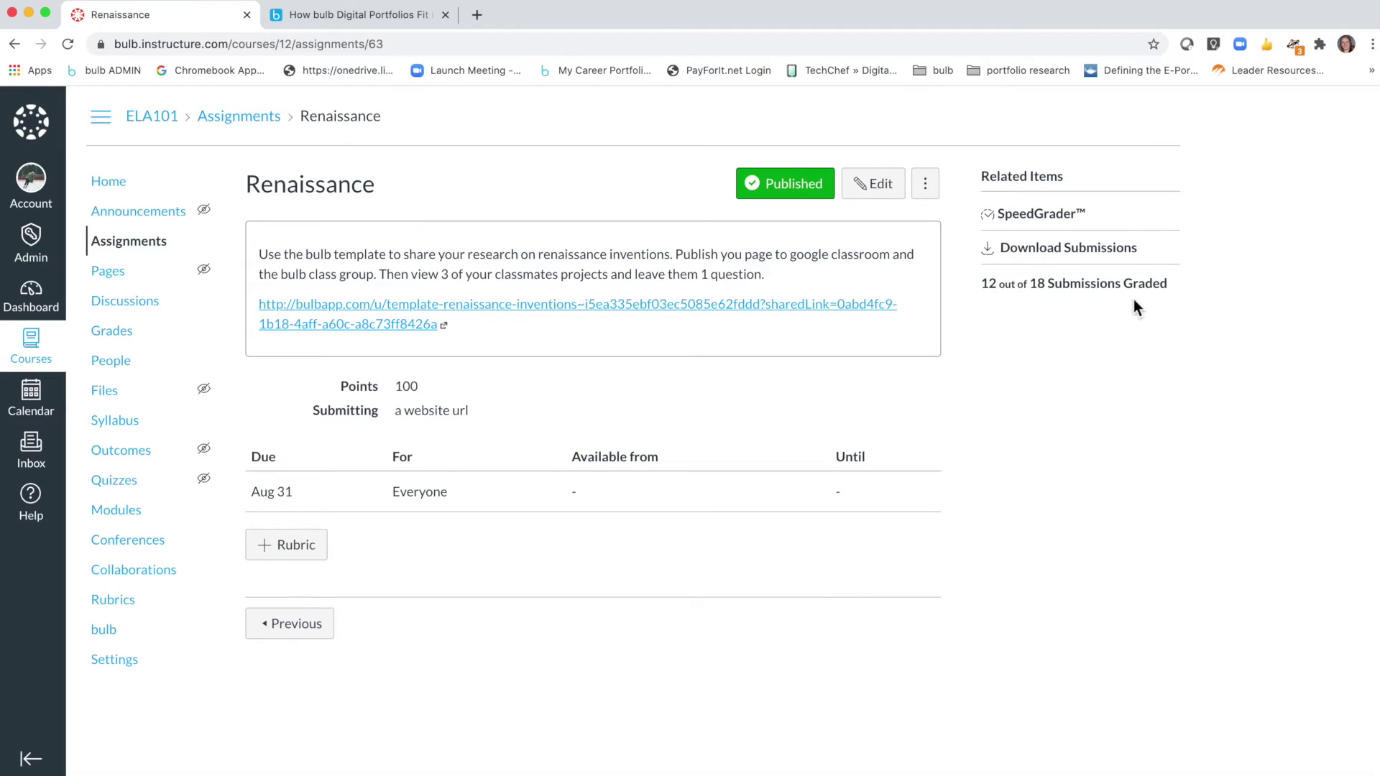
Step: Open SpeedGrader for the Renaissance assignment's submissions
left_click(1042, 218)
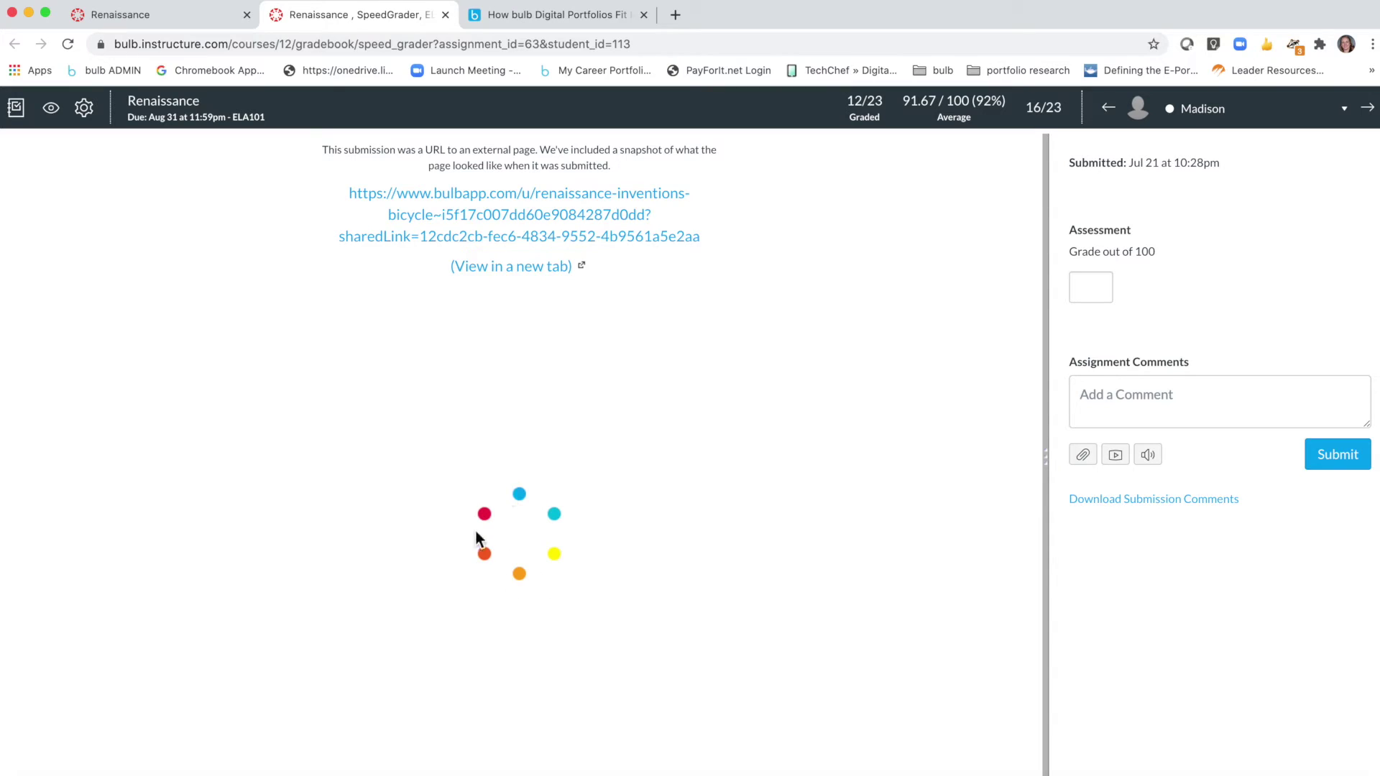
Step: Review the student's submitted bulb page and give it a grade of 90
left_click(544, 225)
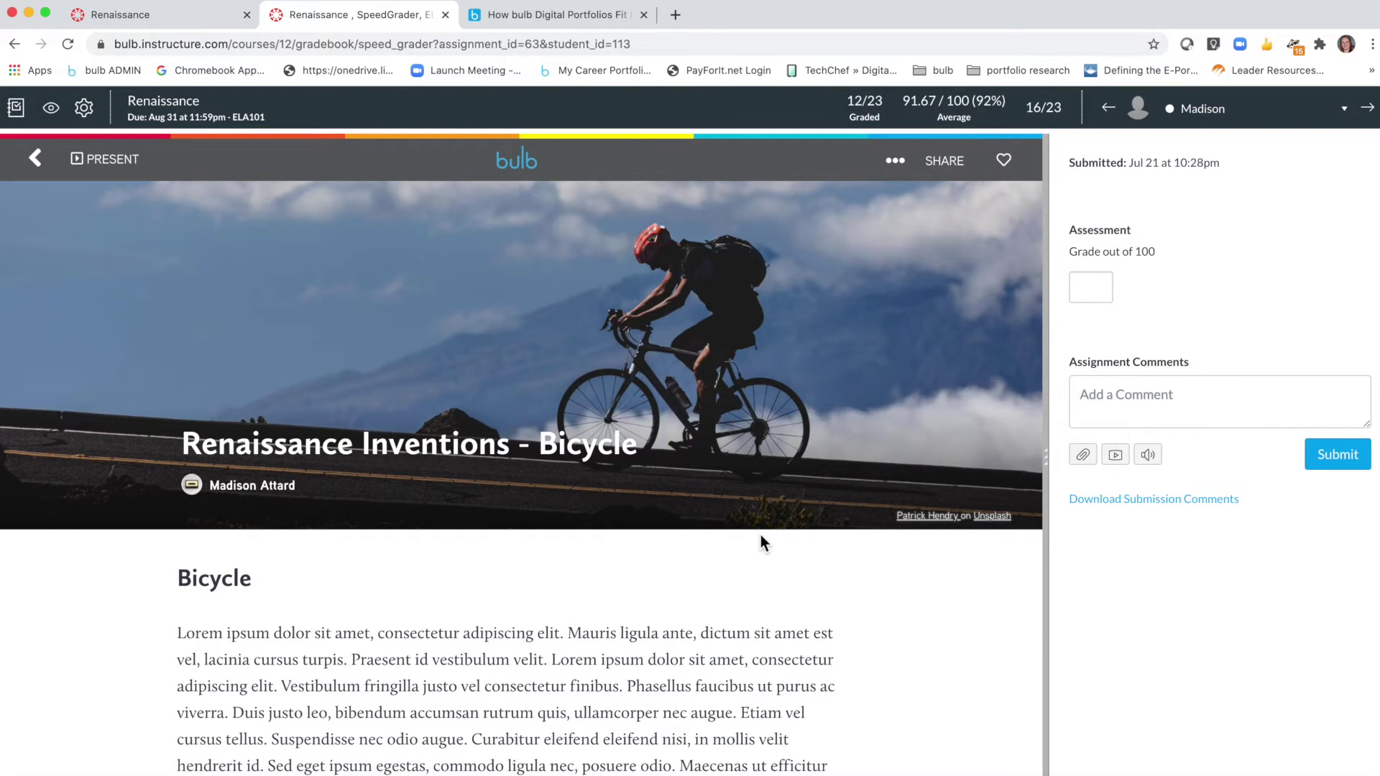
scroll(761, 538, "down", 4)
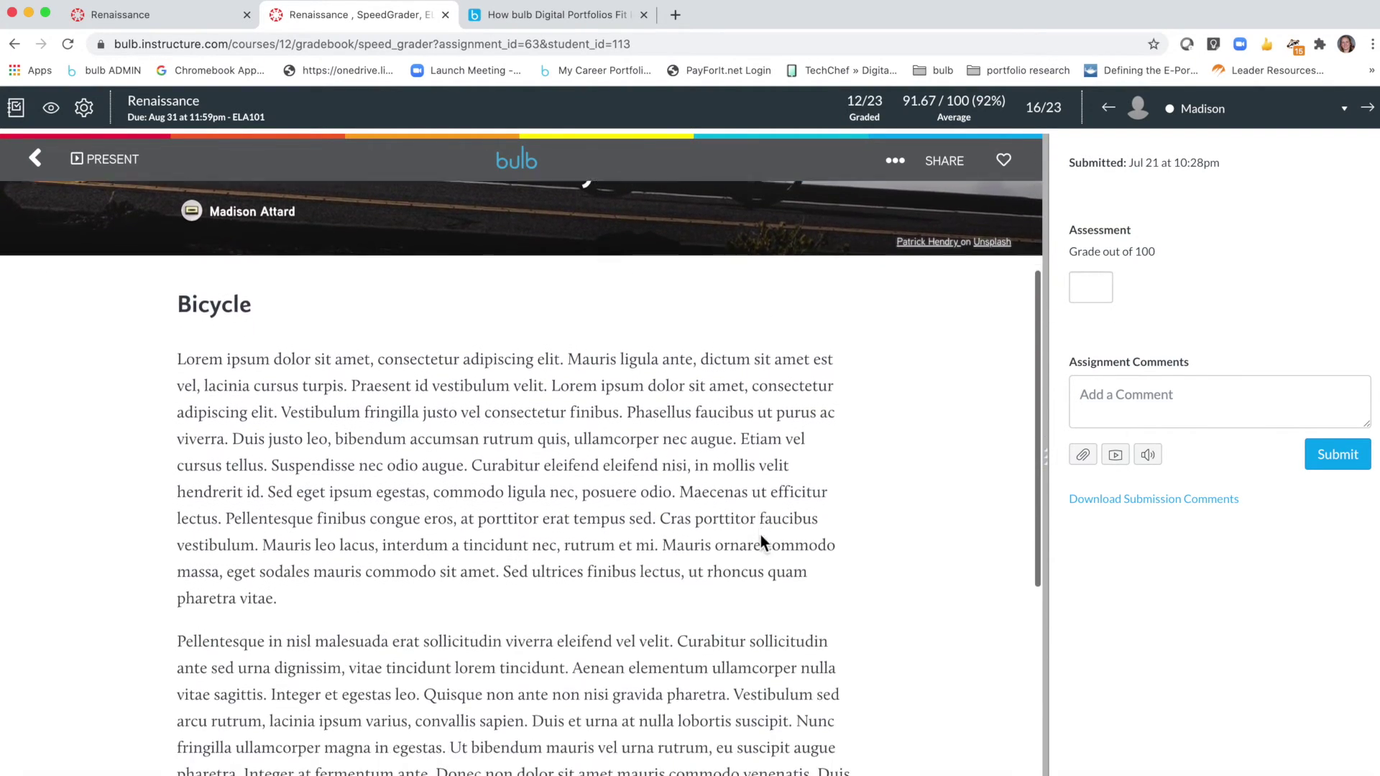
scroll(760, 539, "down", 5)
scroll(760, 539, "up", 5)
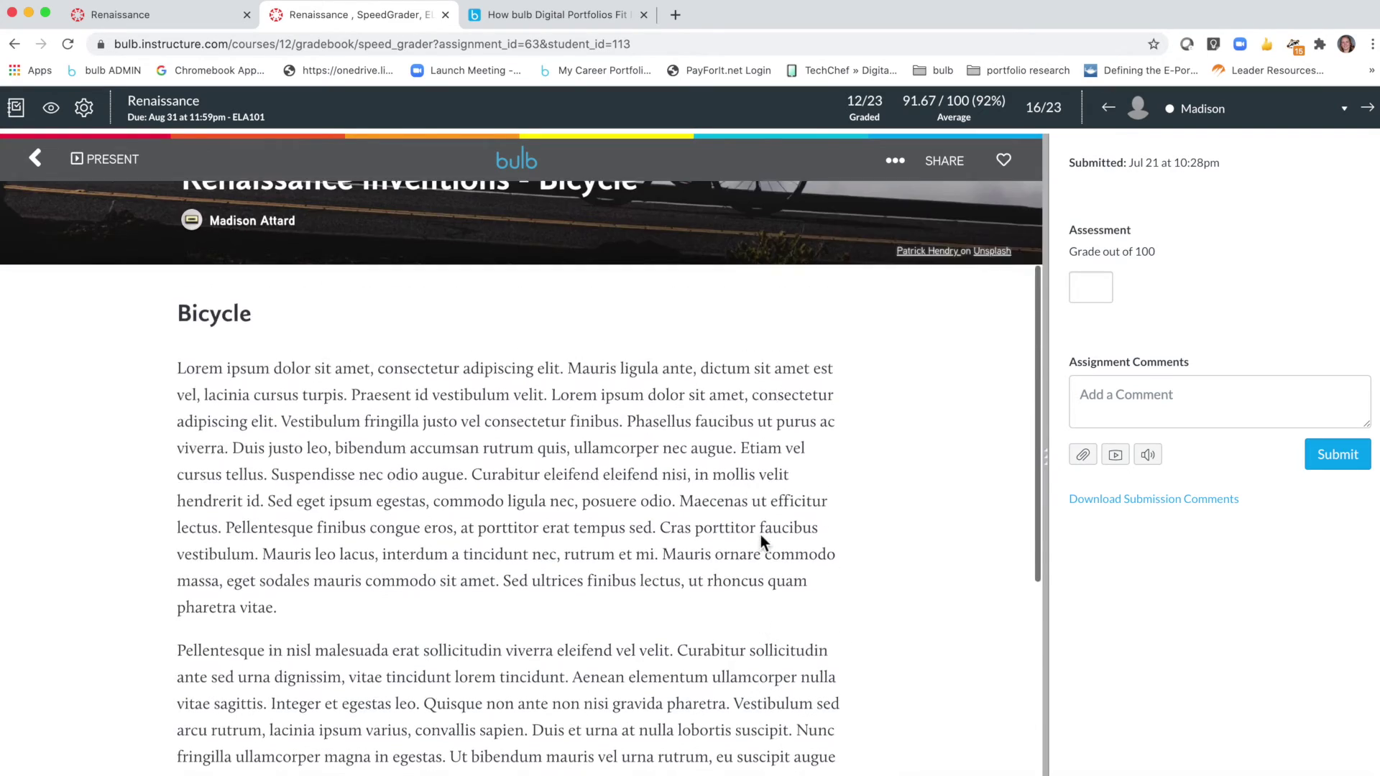
scroll(760, 536, "up", 2)
scroll(760, 536, "down", 4)
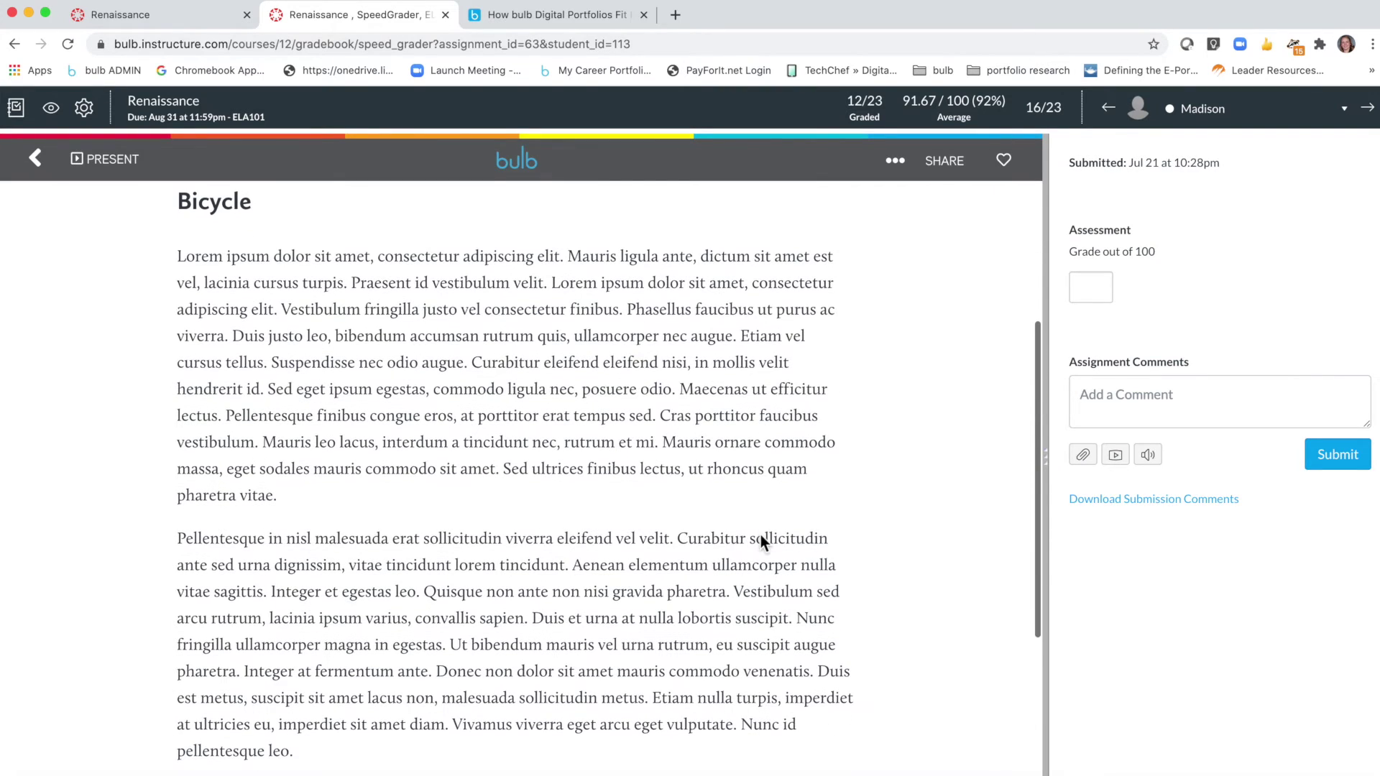
left_click(1091, 288)
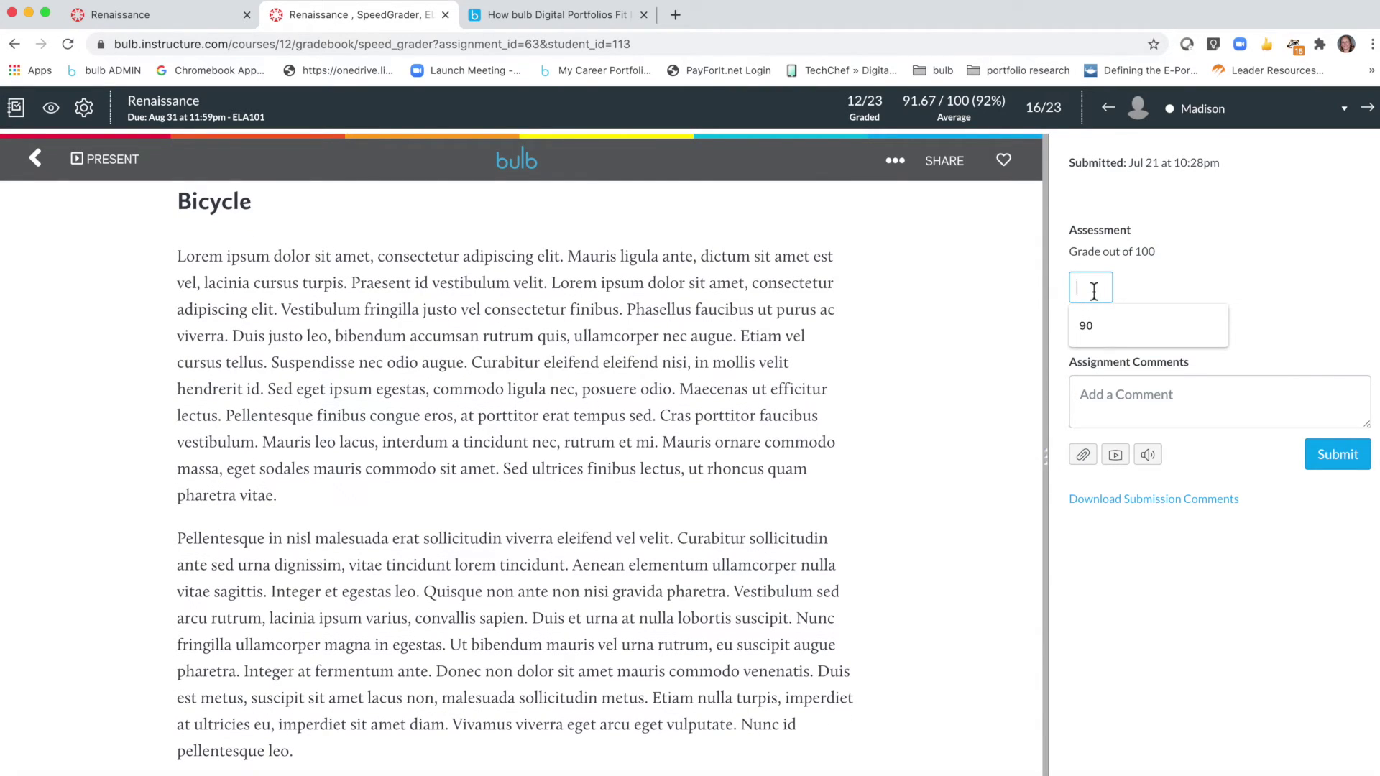
type("90")
left_click(1113, 401)
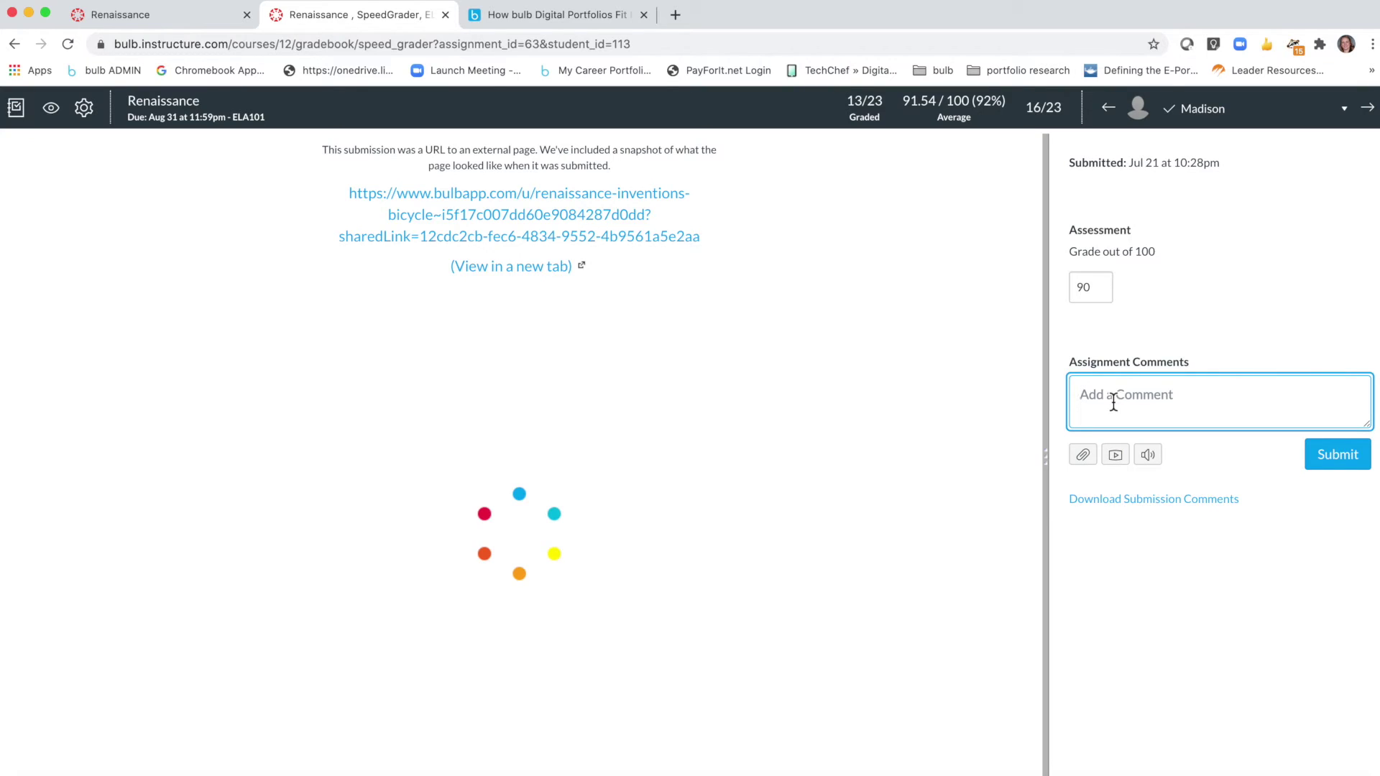
Step: Draft the comment 'Canvas comments', fixing its typo
type("Cavas comments")
left_click(642, 230)
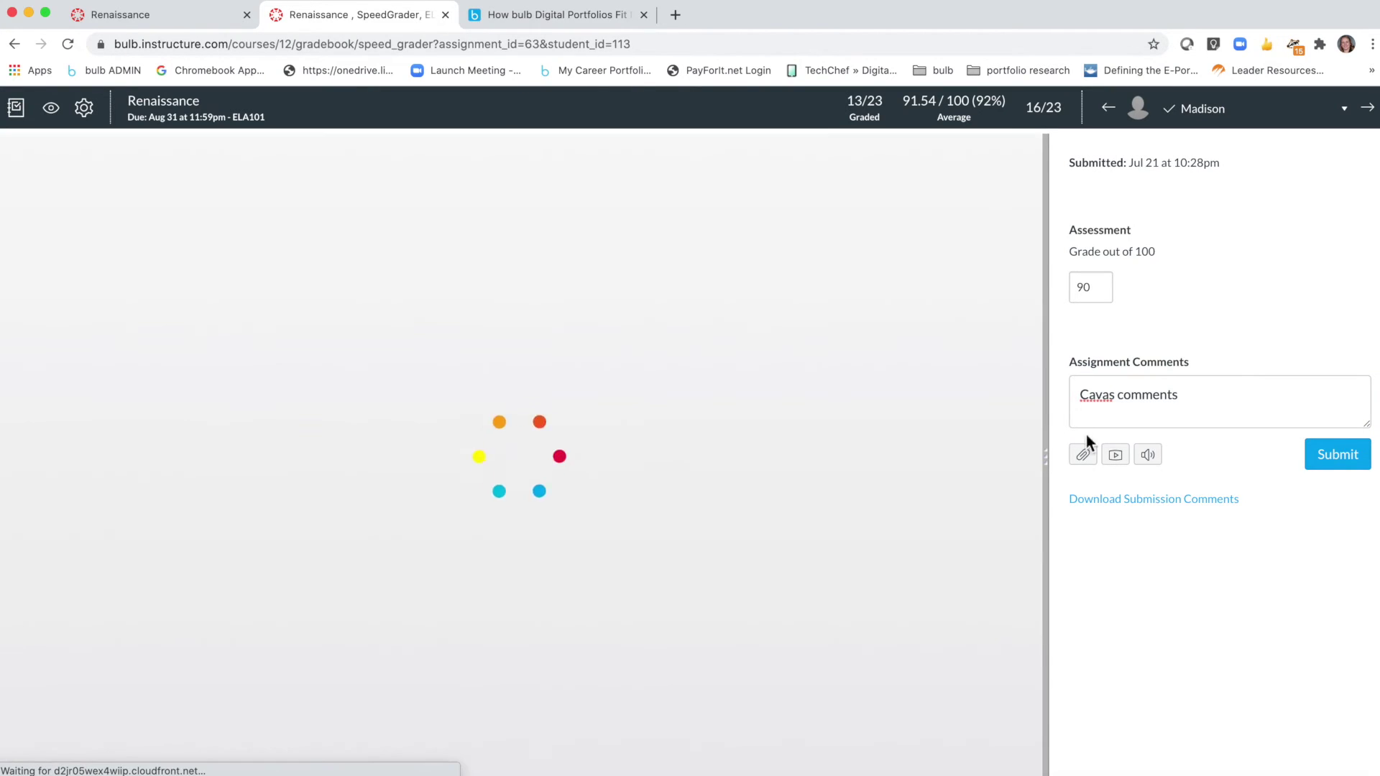
left_click(1097, 395)
type("n")
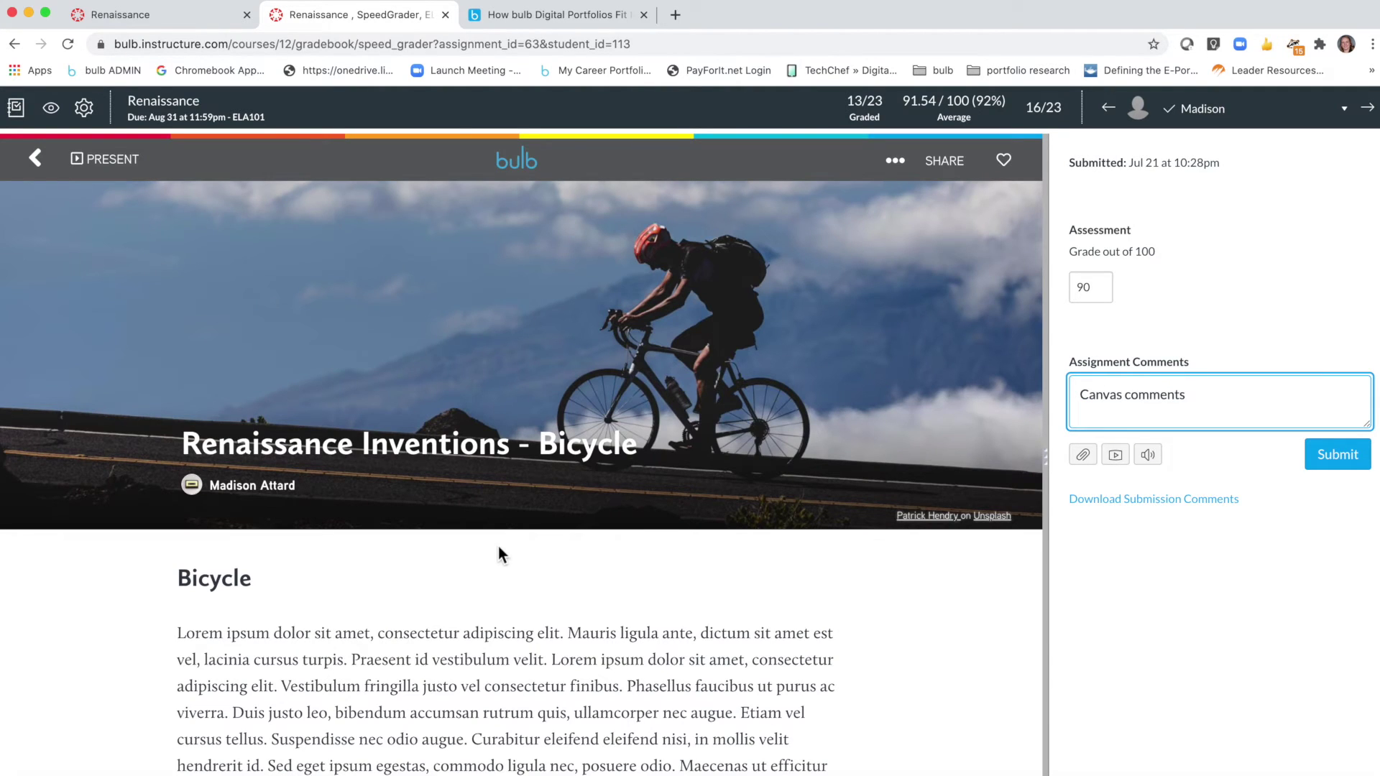
Step: Select the first paragraph's opening words in the Bicycle submission to attach an inline comment
scroll(498, 546, "down", 3)
scroll(498, 547, "down", 2)
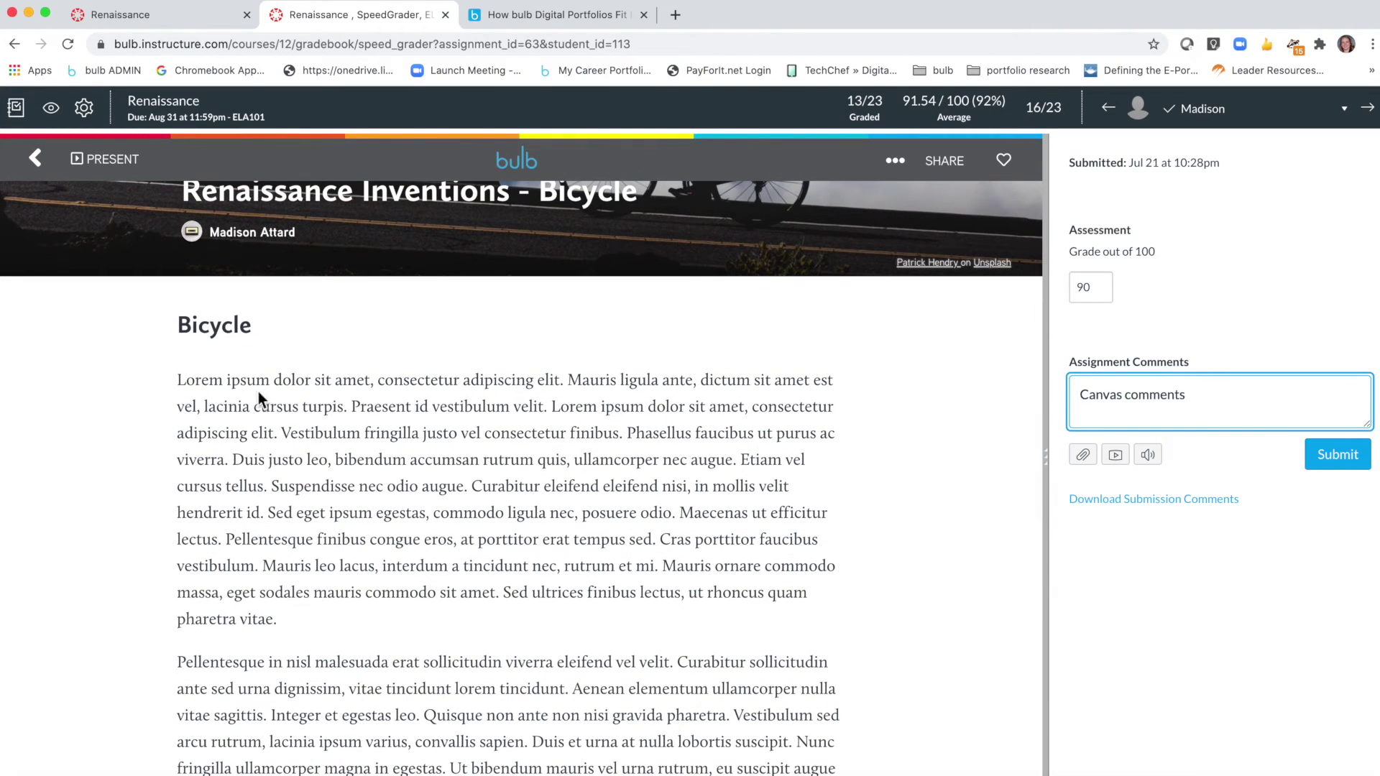
left_click_drag(177, 382, 381, 407)
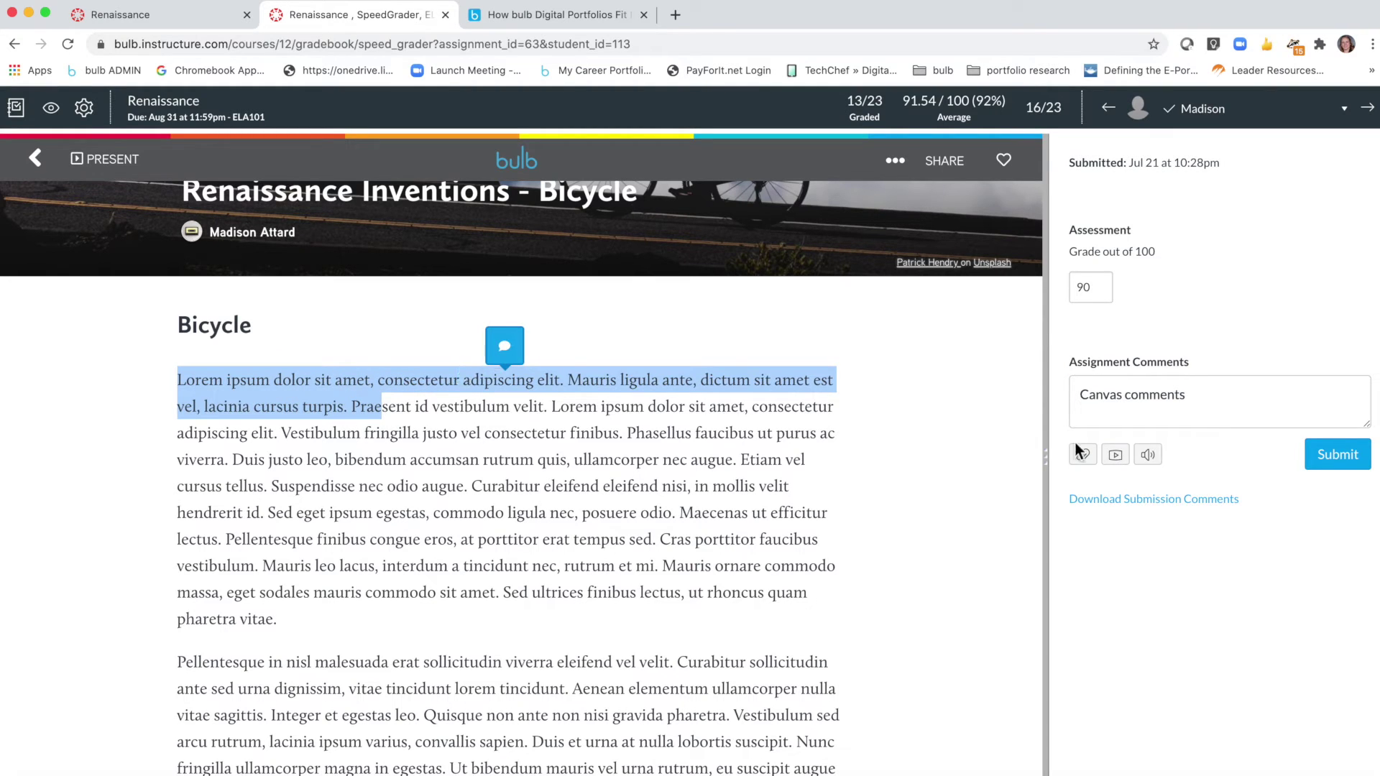
left_click_drag(1053, 468, 1176, 471)
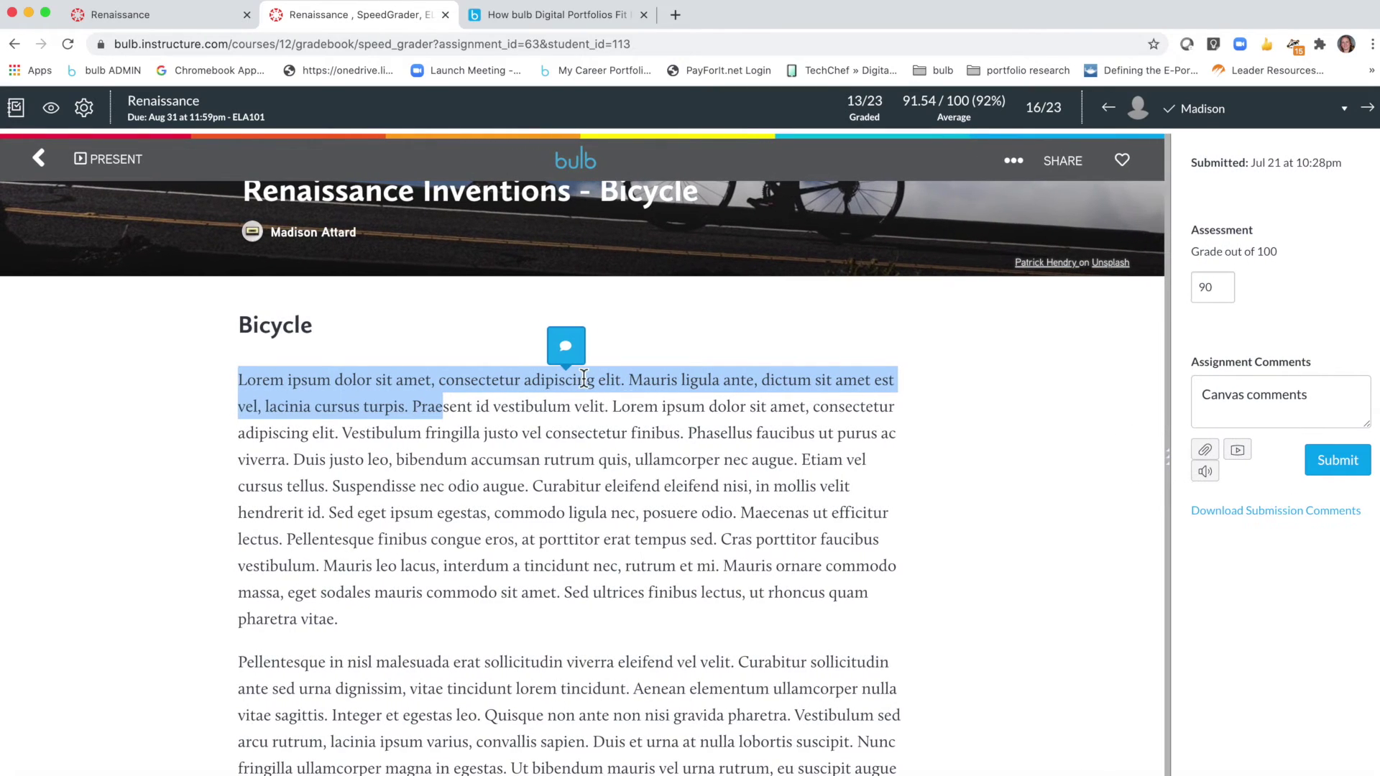
left_click(565, 349)
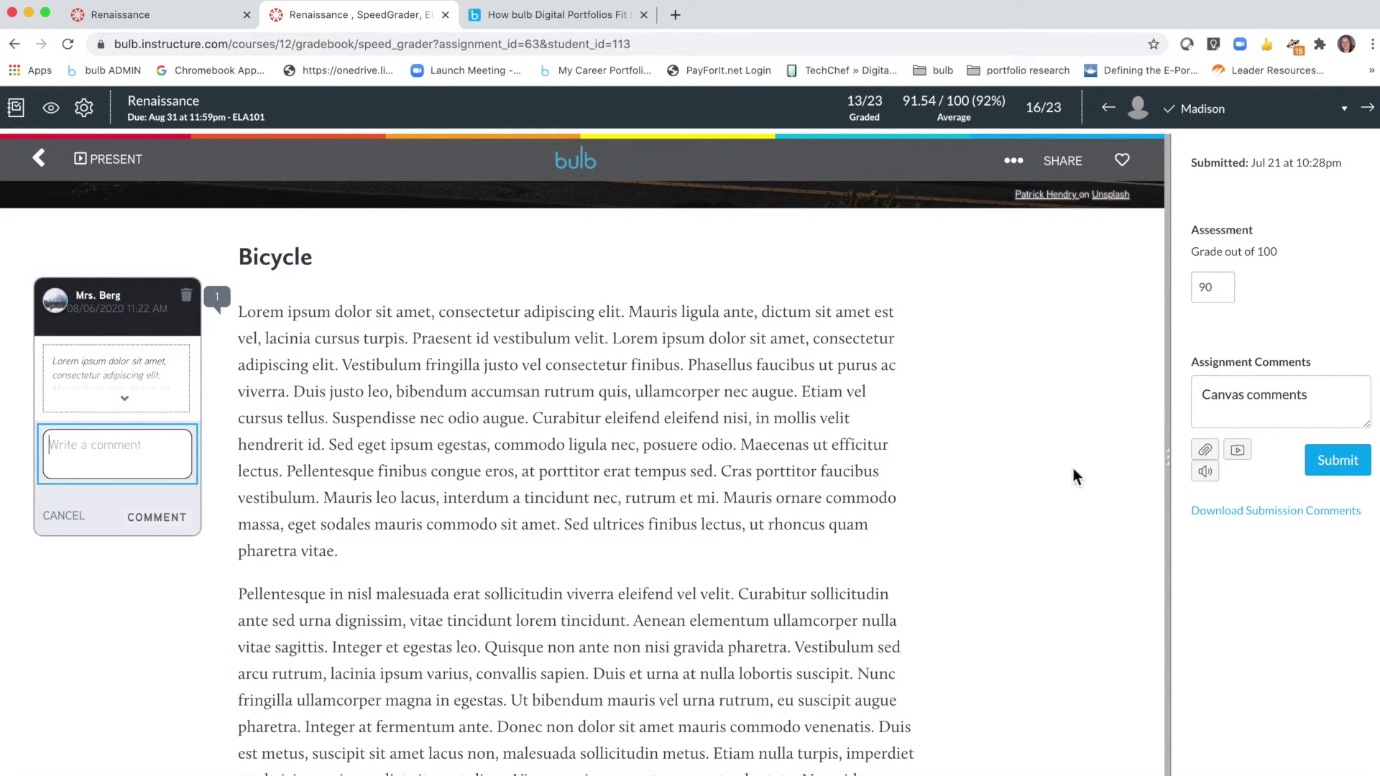
left_click_drag(1169, 464, 1046, 474)
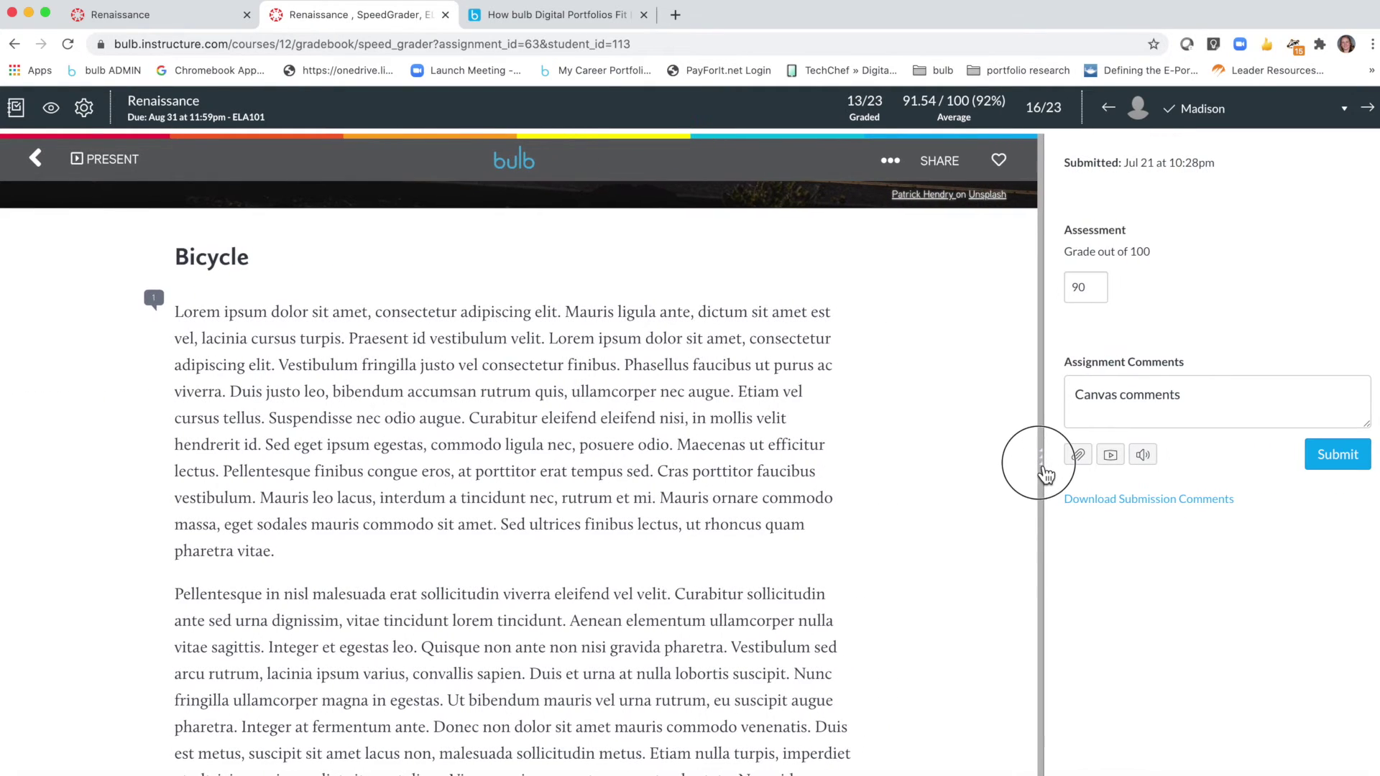
scroll(671, 536, "down", 5)
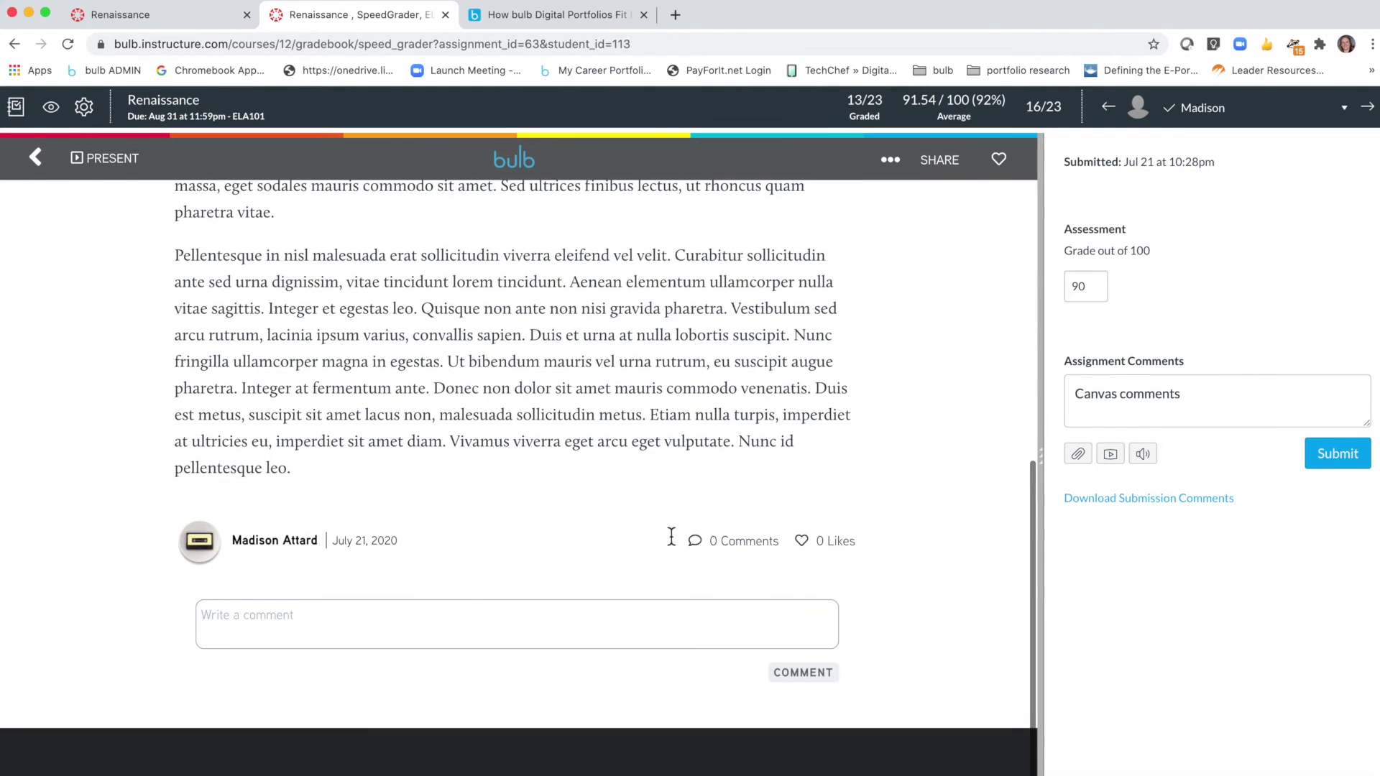
scroll(950, 468, "up", 4)
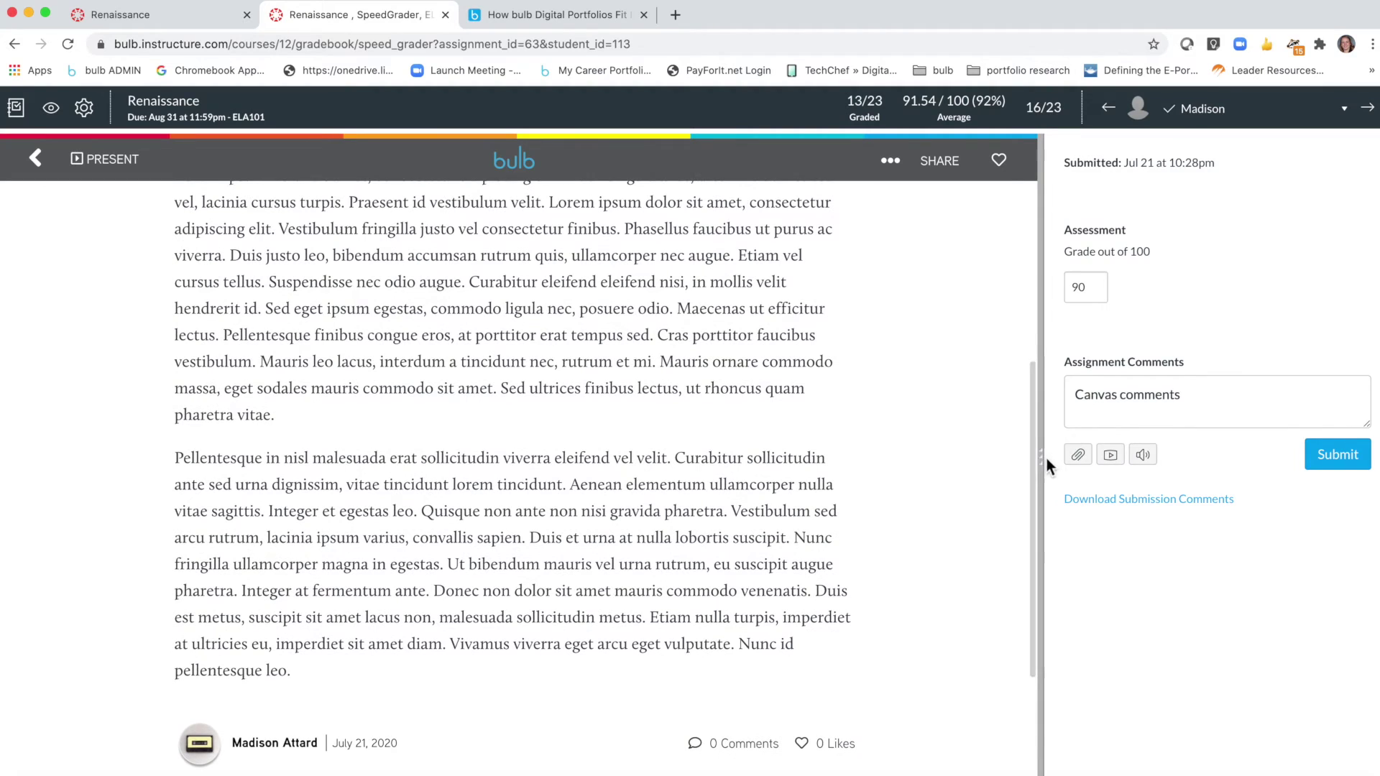
left_click_drag(1042, 460, 1168, 460)
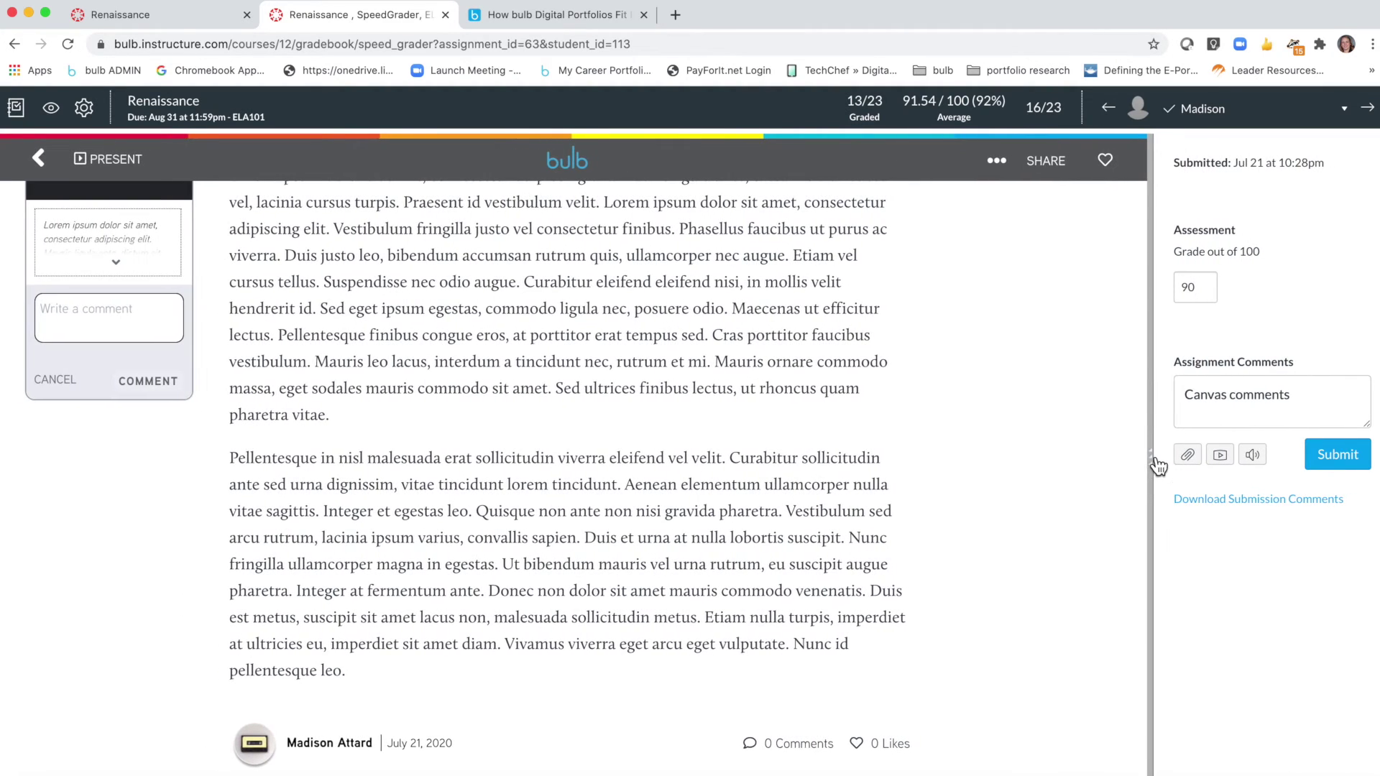
scroll(279, 375, "up", 3)
Step: Post the inline comment 'Leave a comment bulb' and widen the grading panel
left_click(123, 472)
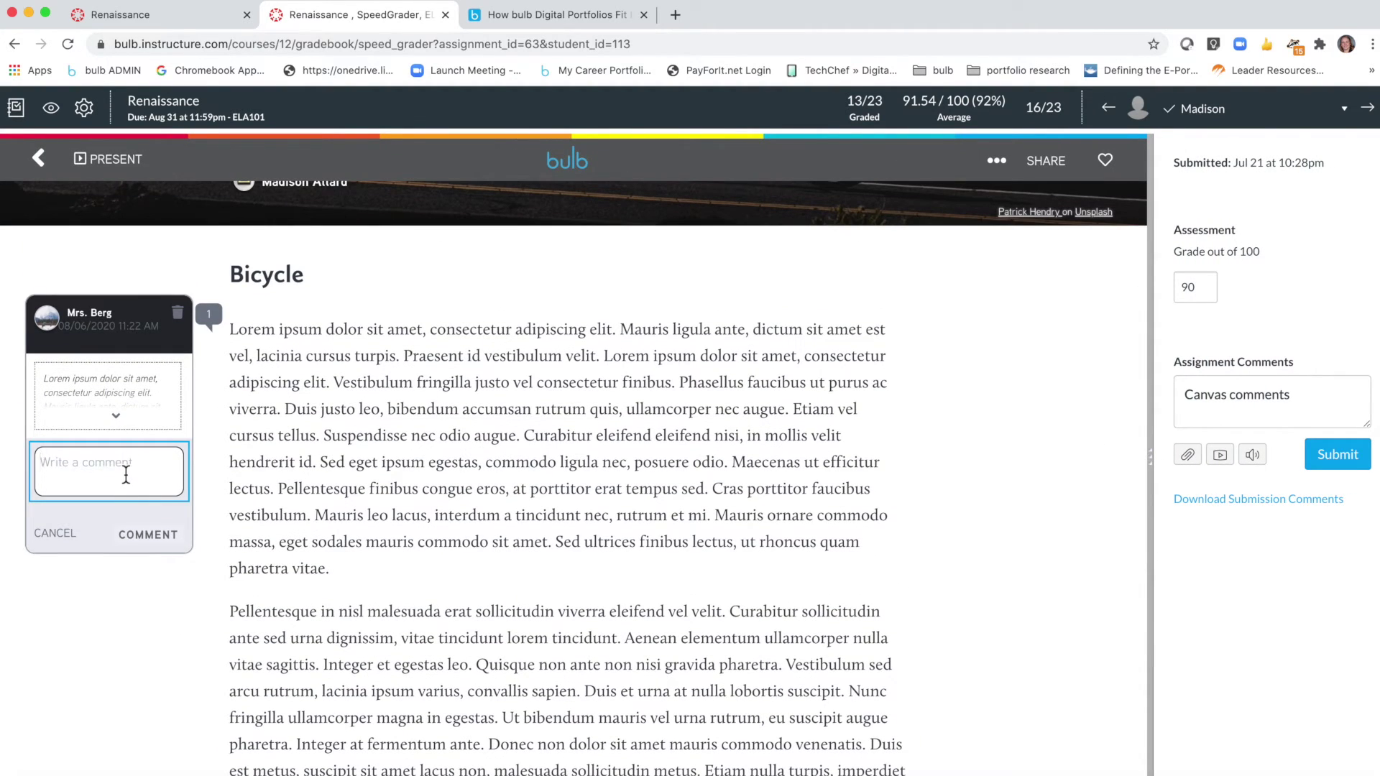
type("Leave a comment bulb")
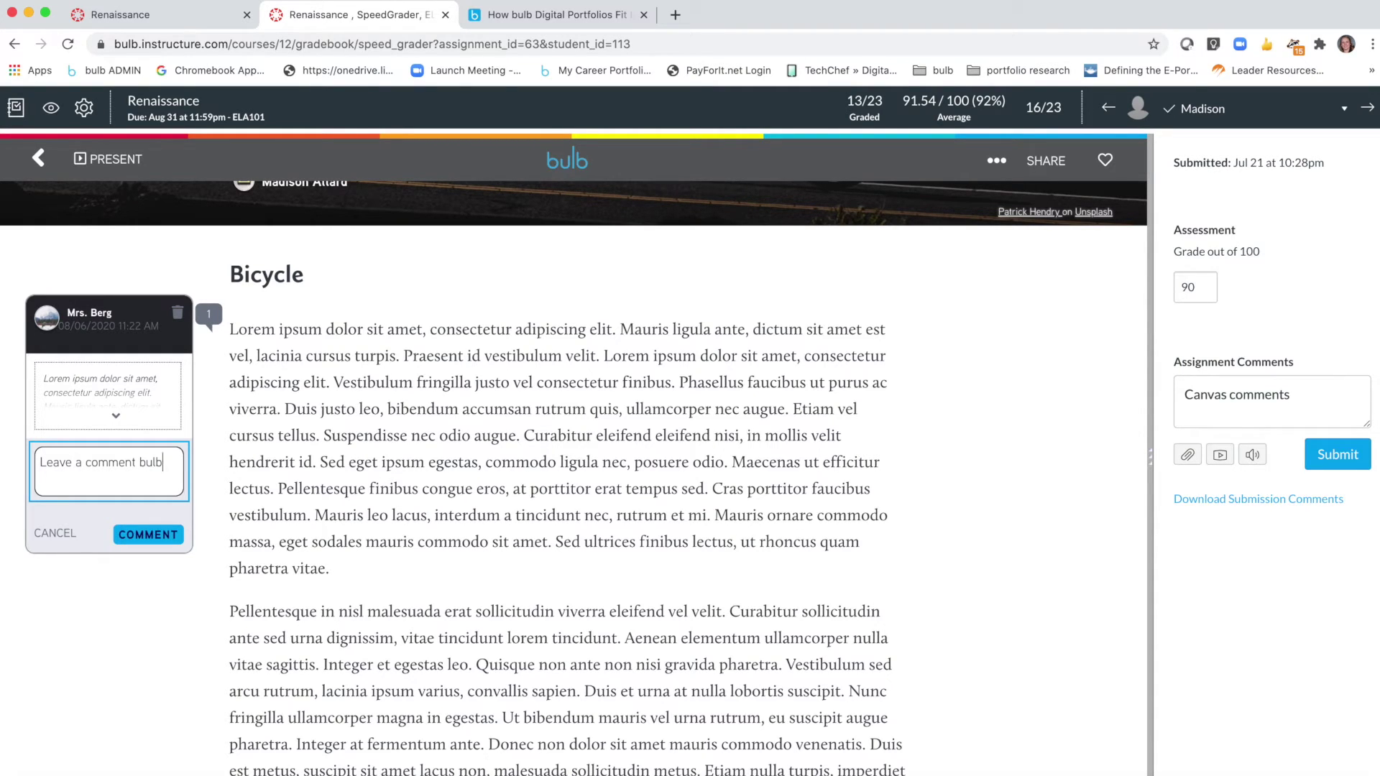
left_click(149, 536)
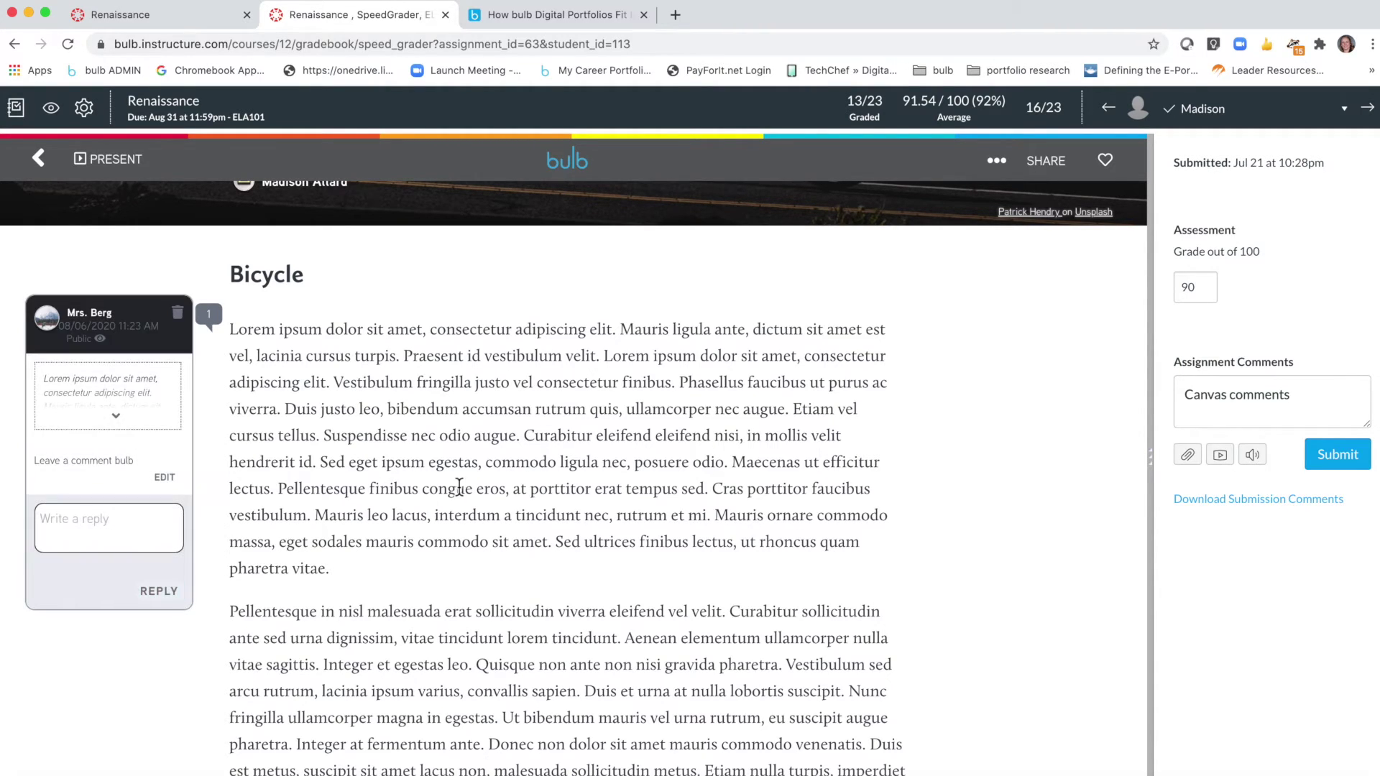
scroll(459, 488, "up", 3)
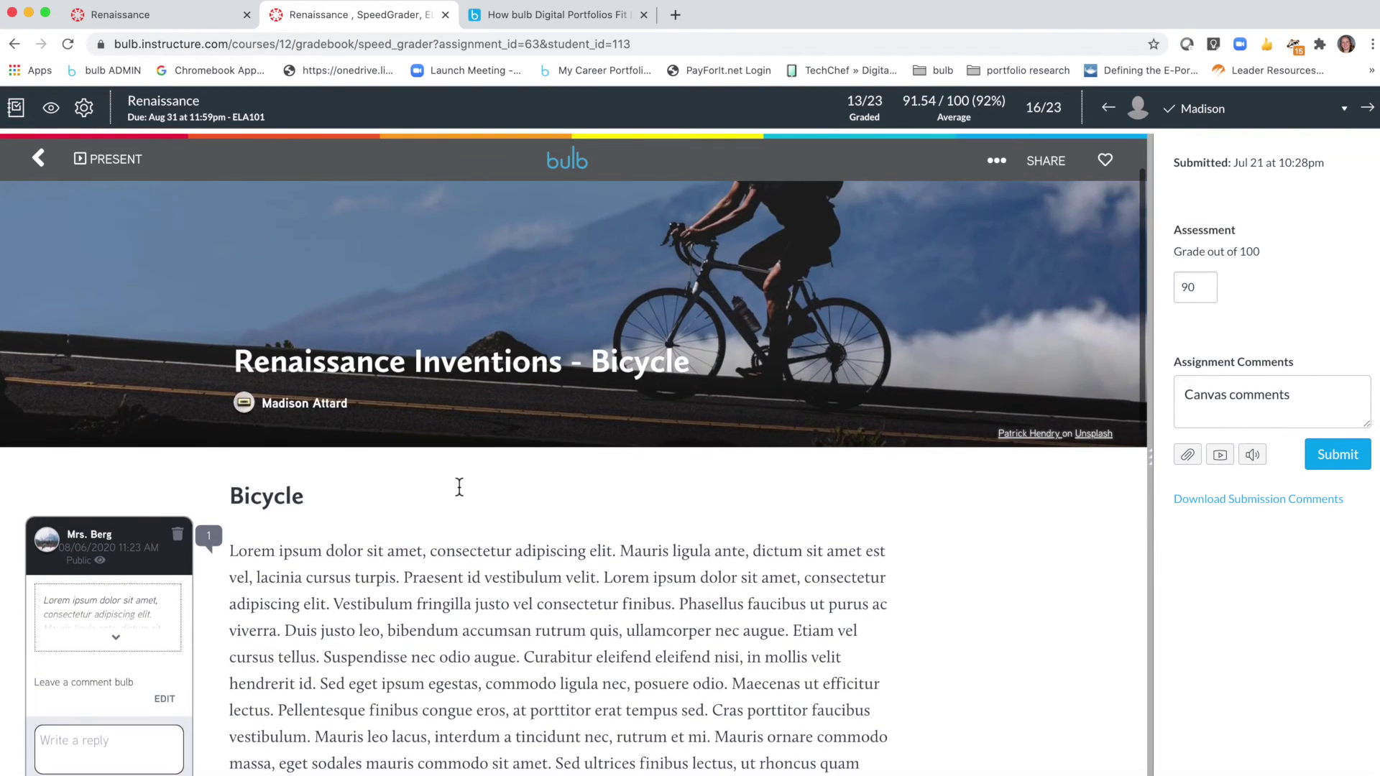
scroll(460, 488, "up", 1)
scroll(459, 488, "down", 2)
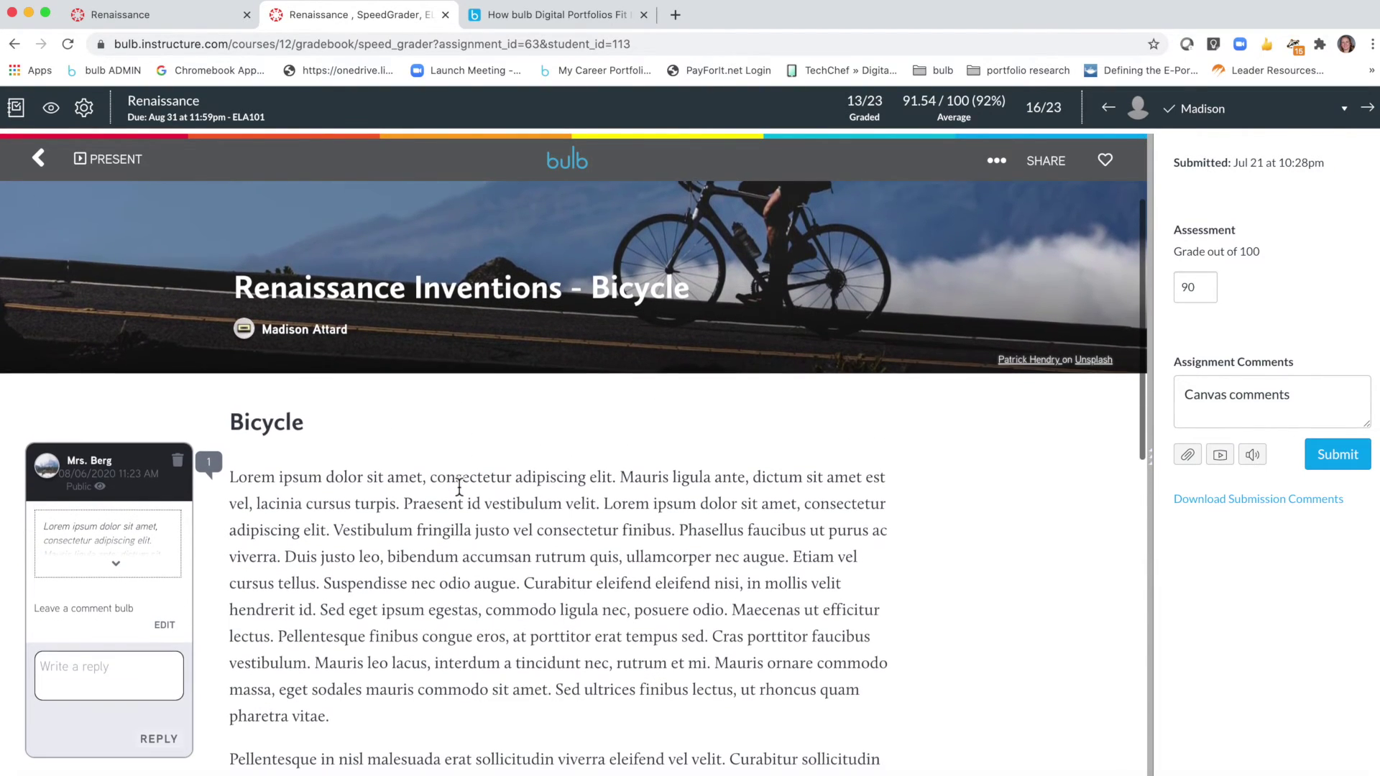
scroll(459, 488, "down", 2)
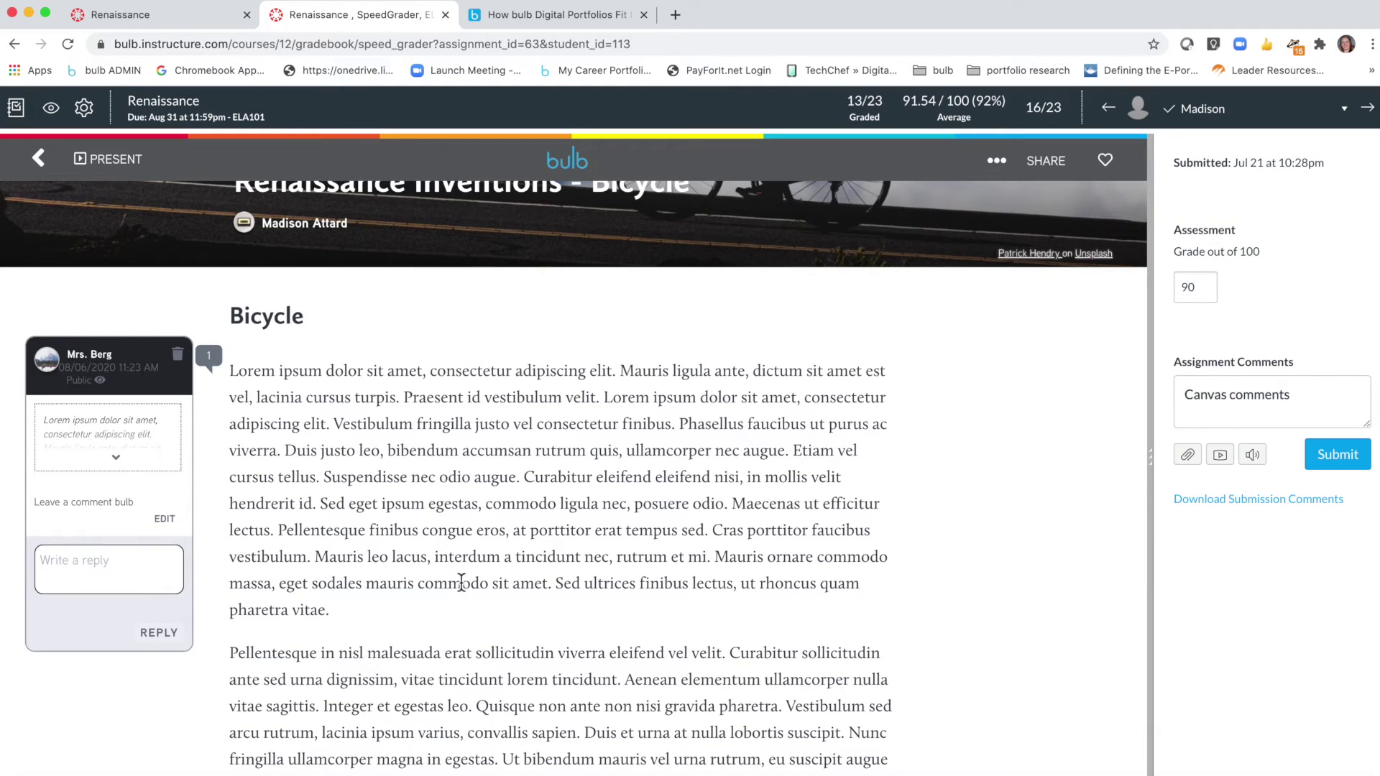
left_click_drag(1150, 460, 1044, 478)
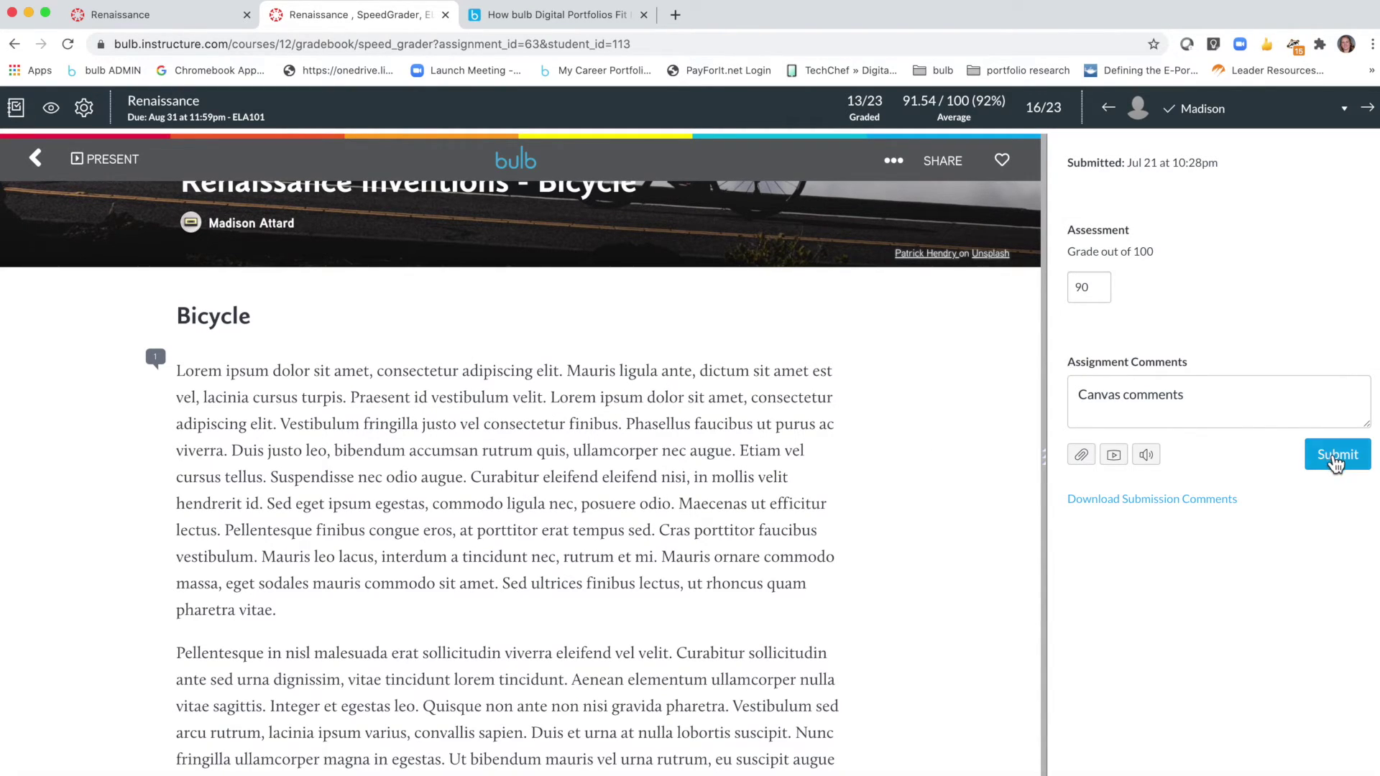
Step: Post the drafted comment on the Bicycle submission, then skip ahead two students
left_click(1330, 457)
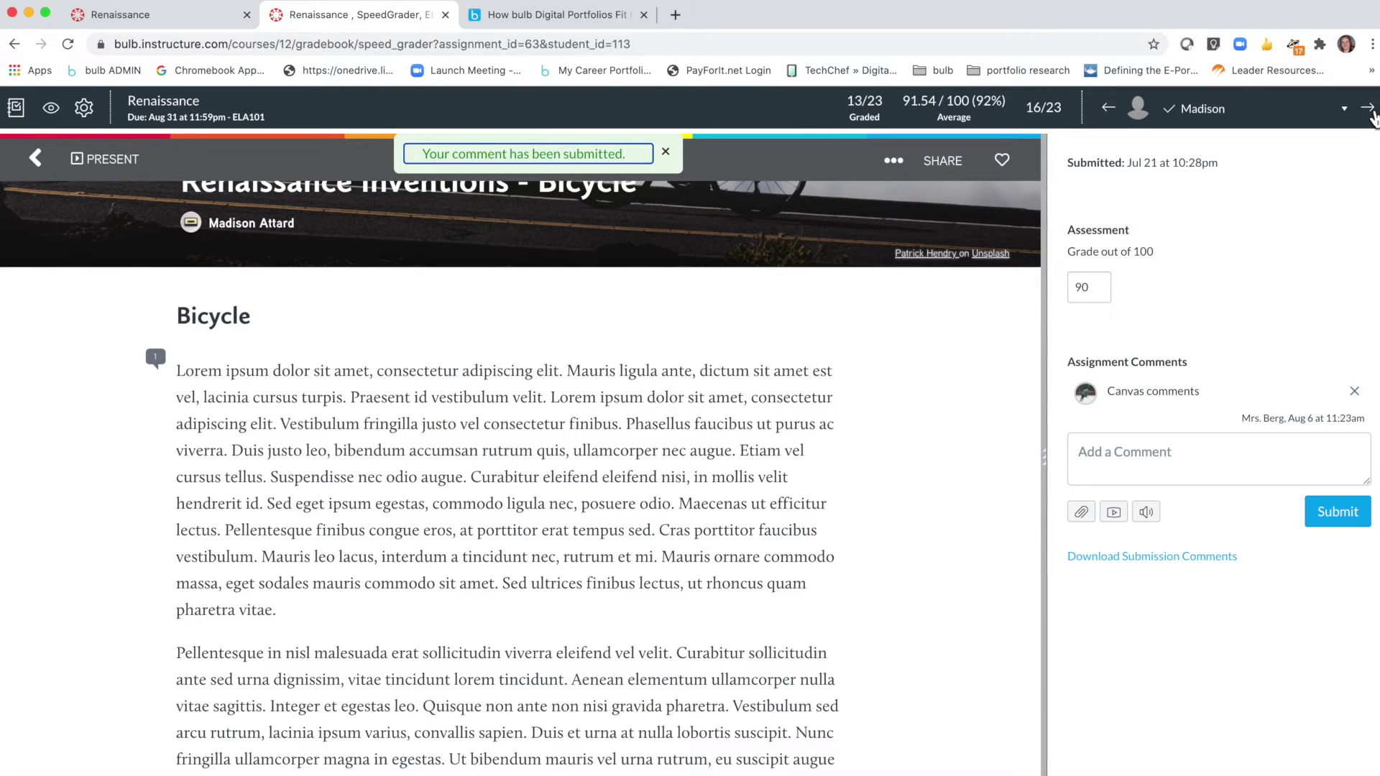
left_click(1369, 109)
left_click(1369, 109)
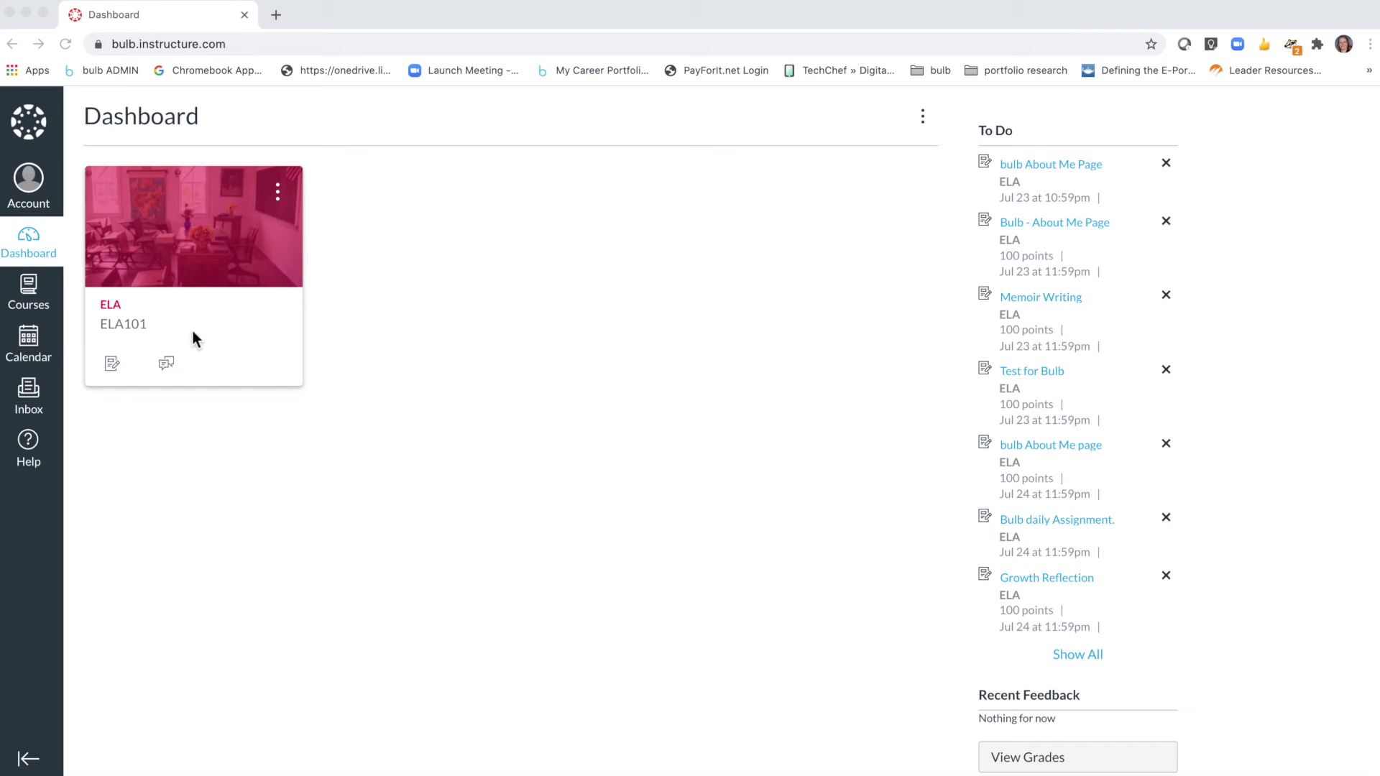
Step: Open the ELA101 course from the Dashboard and go to its bulb portfolio
left_click(113, 322)
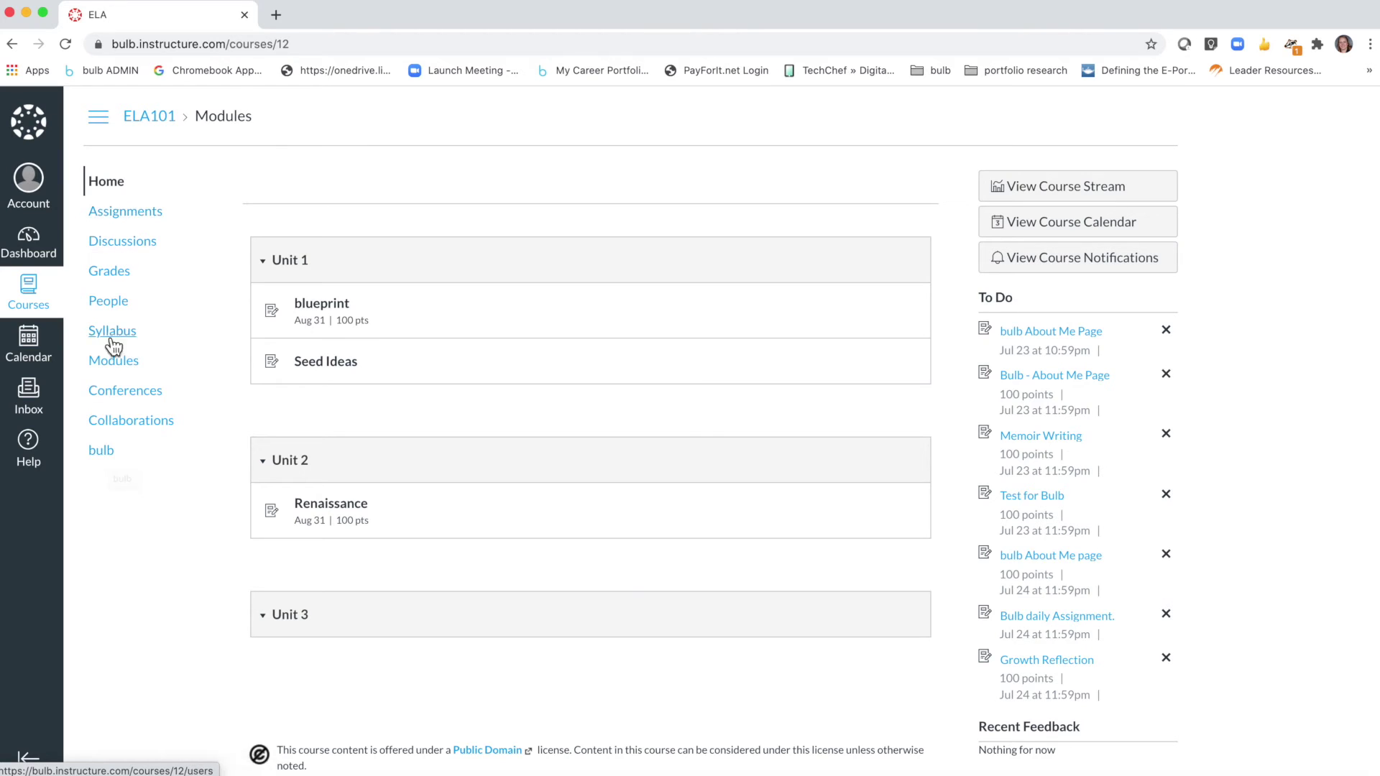
left_click(108, 456)
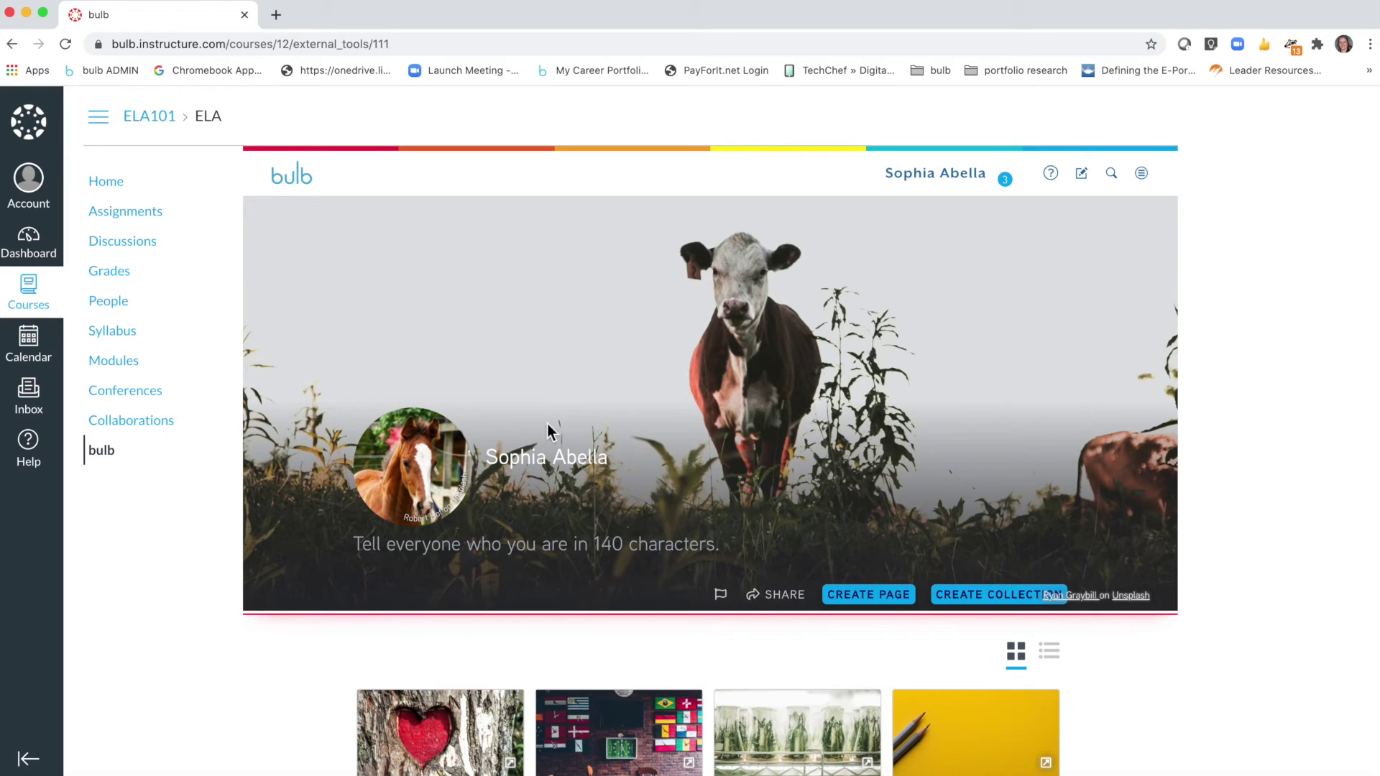
scroll(558, 438, "down", 5)
scroll(557, 438, "down", 3)
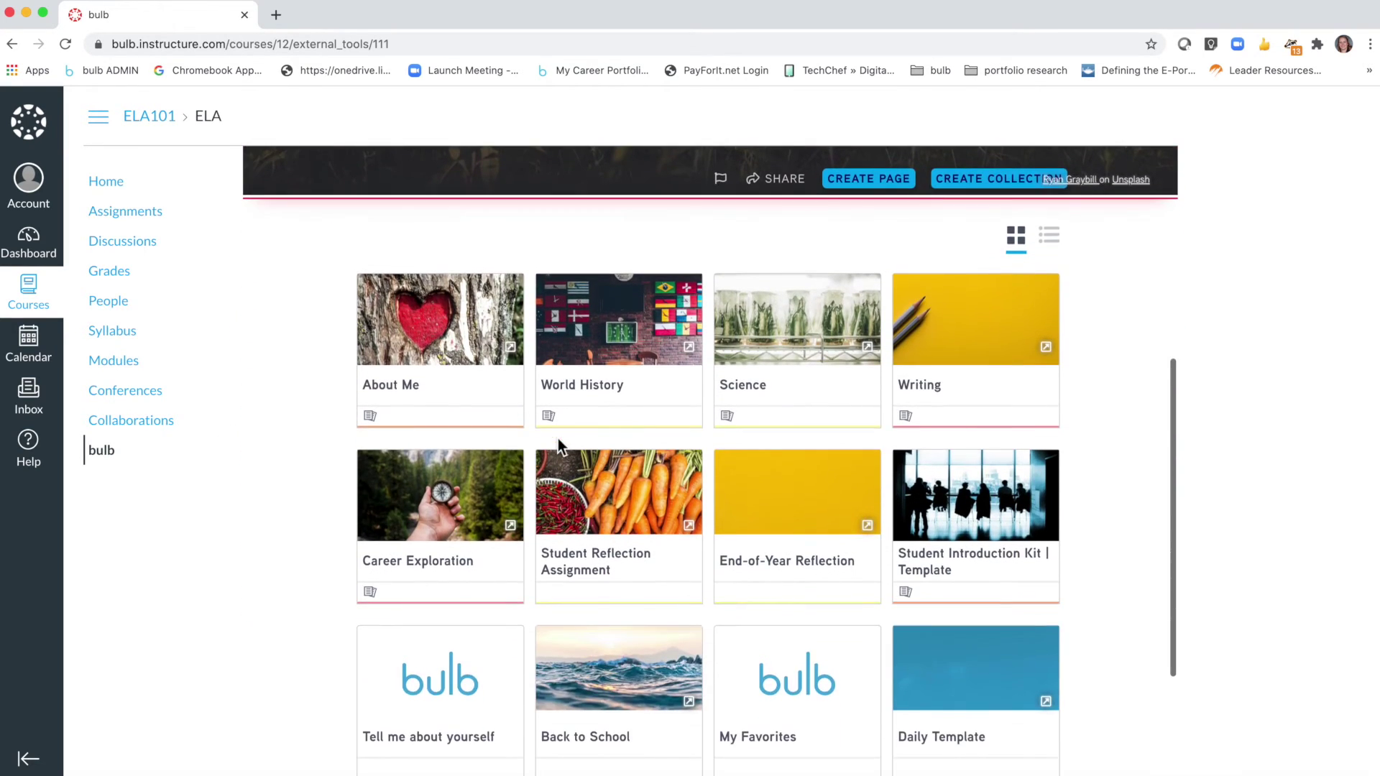
scroll(557, 439, "up", 6)
scroll(558, 444, "up", 2)
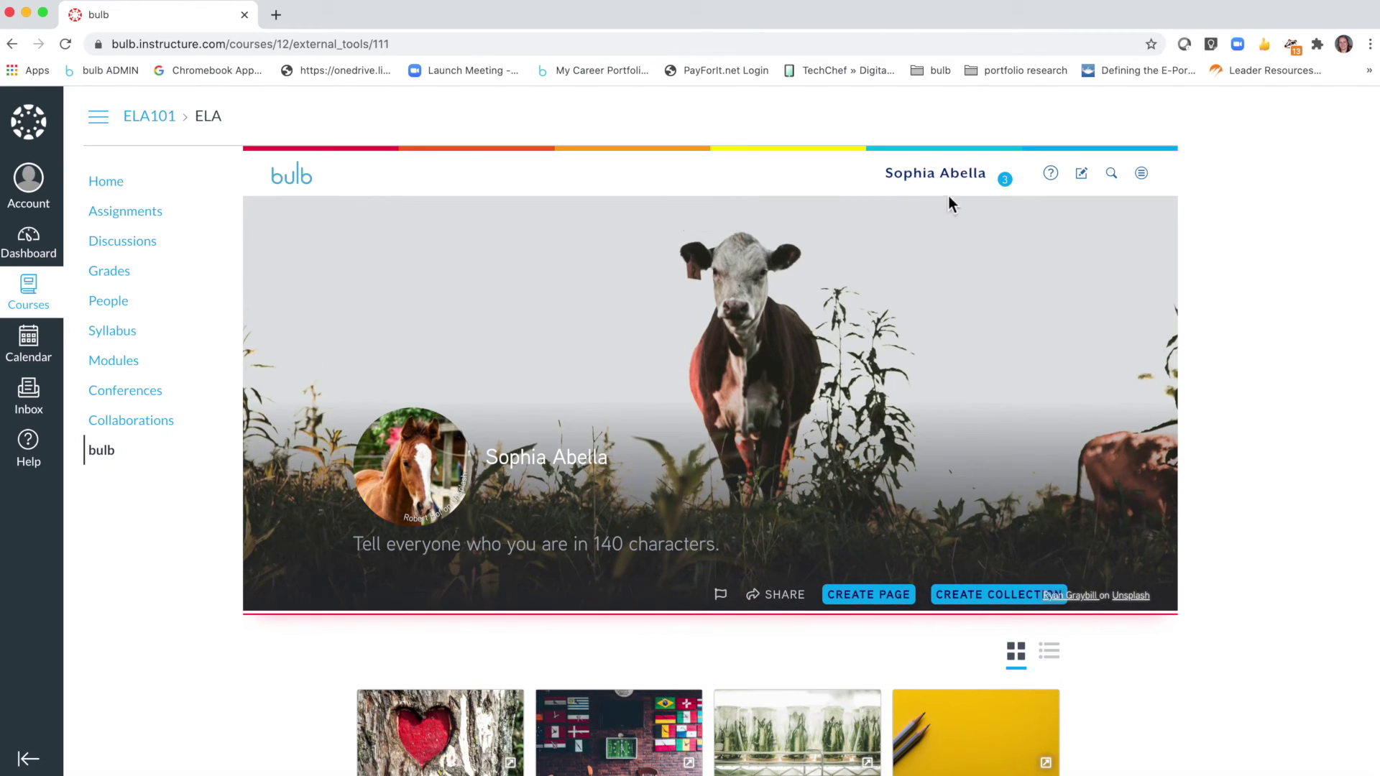
scroll(938, 404, "down", 2)
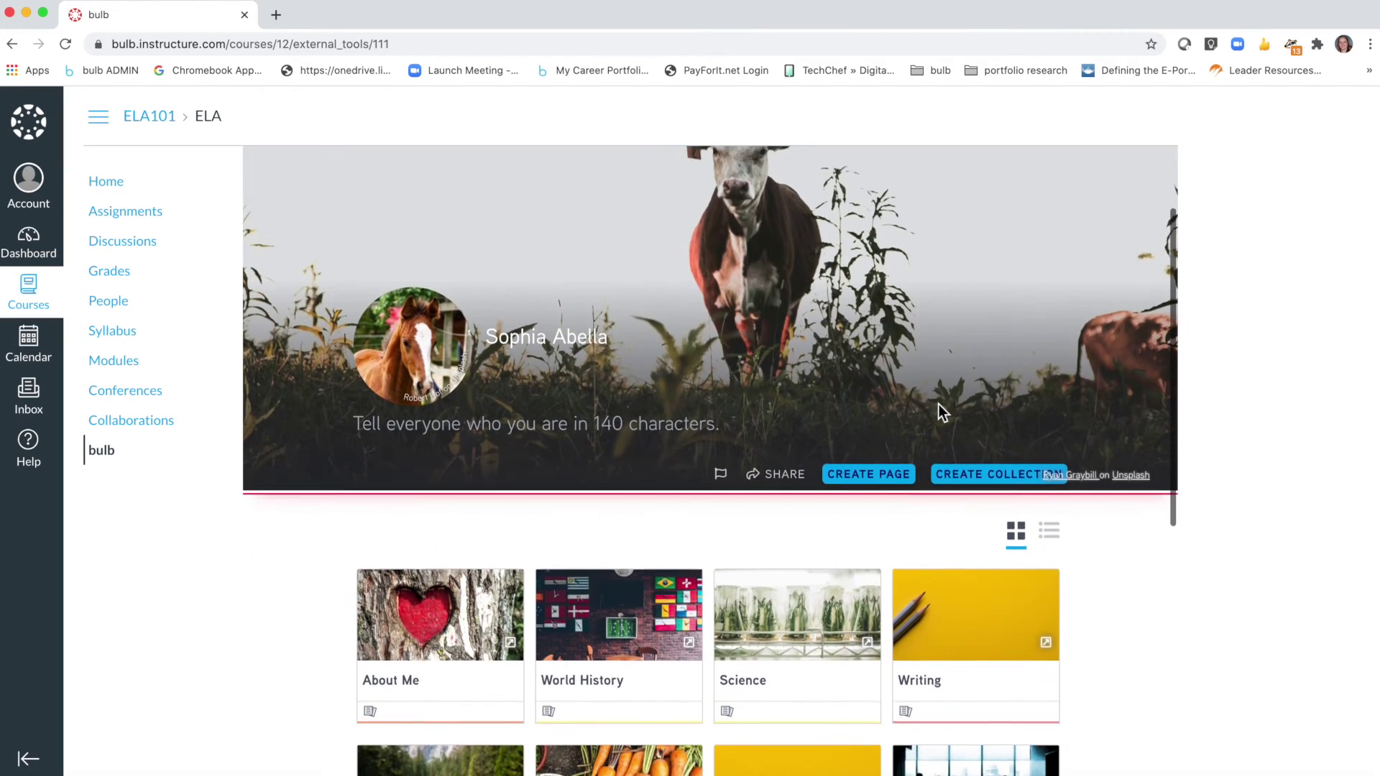
scroll(939, 404, "down", 1)
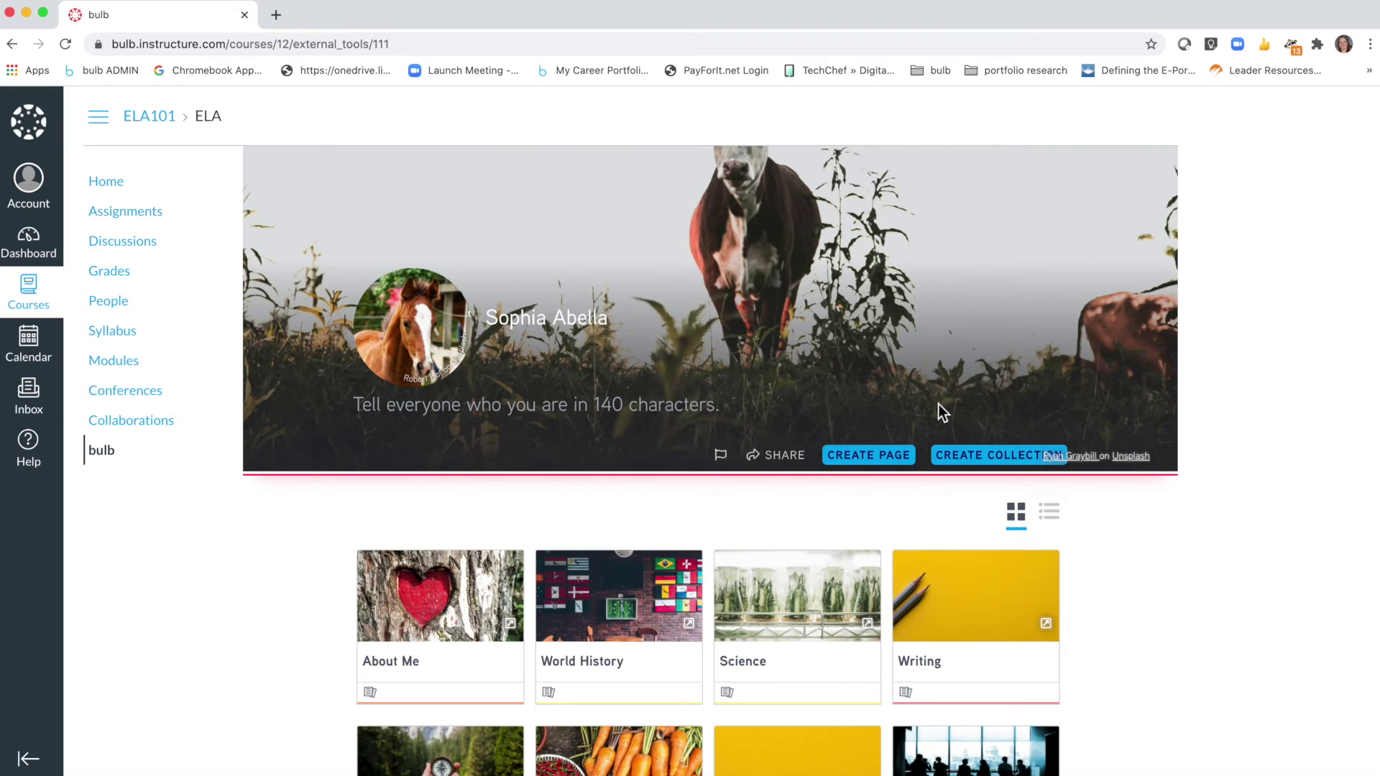
Step: Create a new bulb page titled 'My Favorite', leaving its body empty with no image
left_click(868, 455)
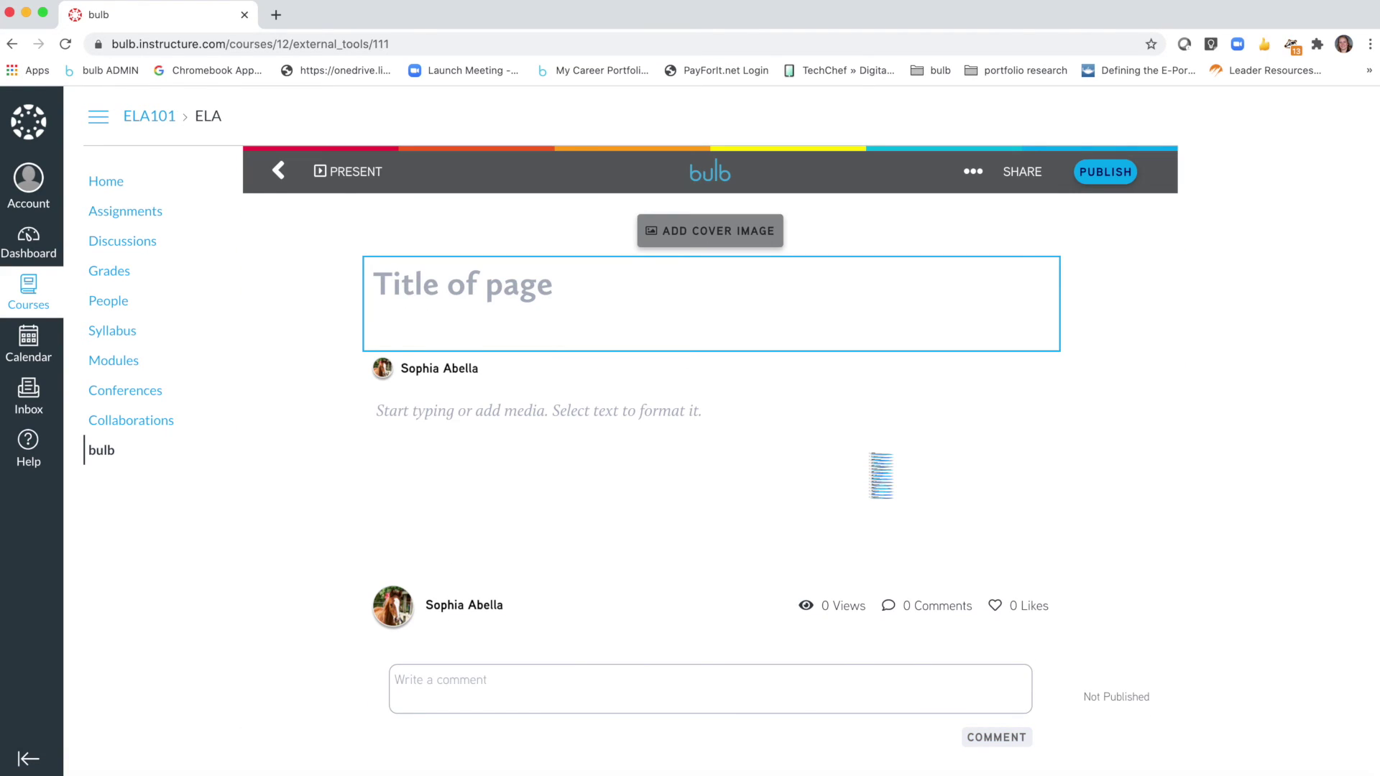
type("My Fa")
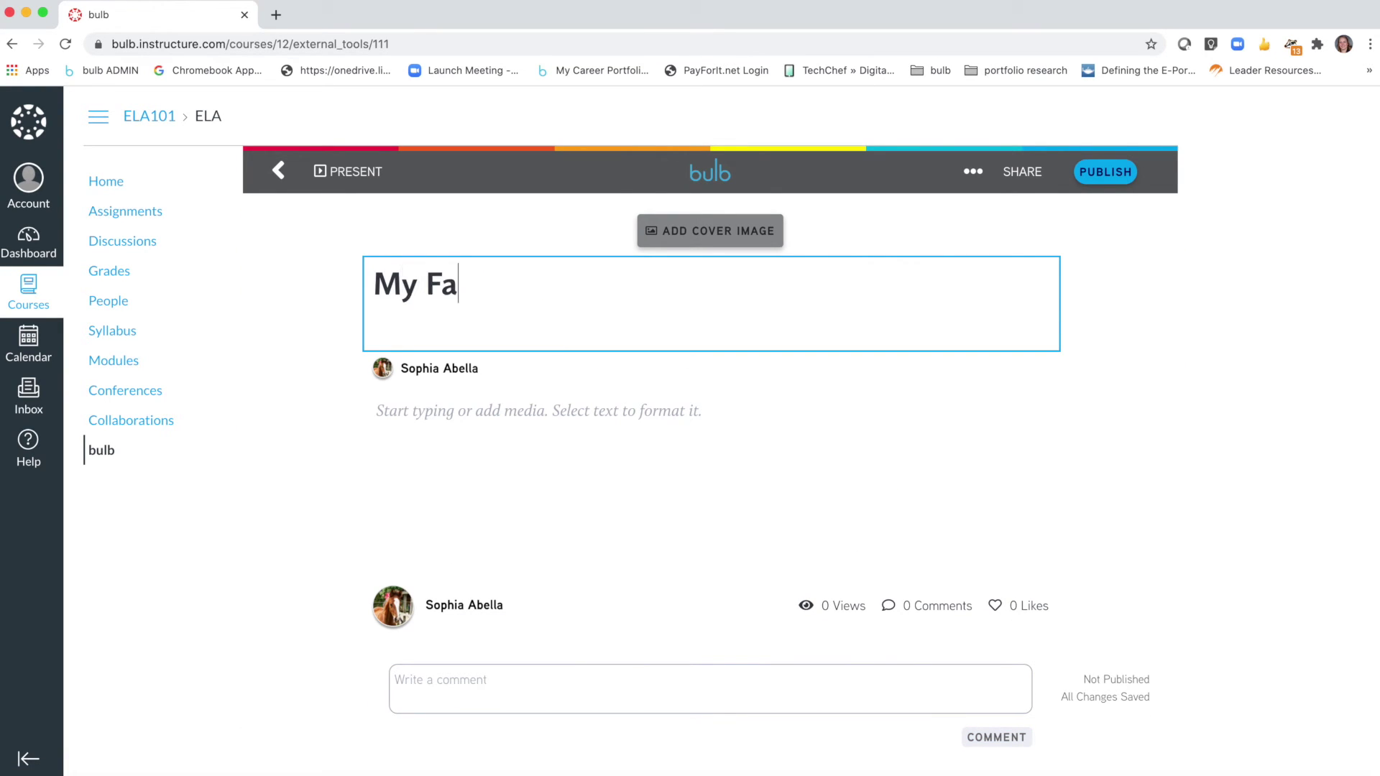
type("vorite")
left_click(652, 422)
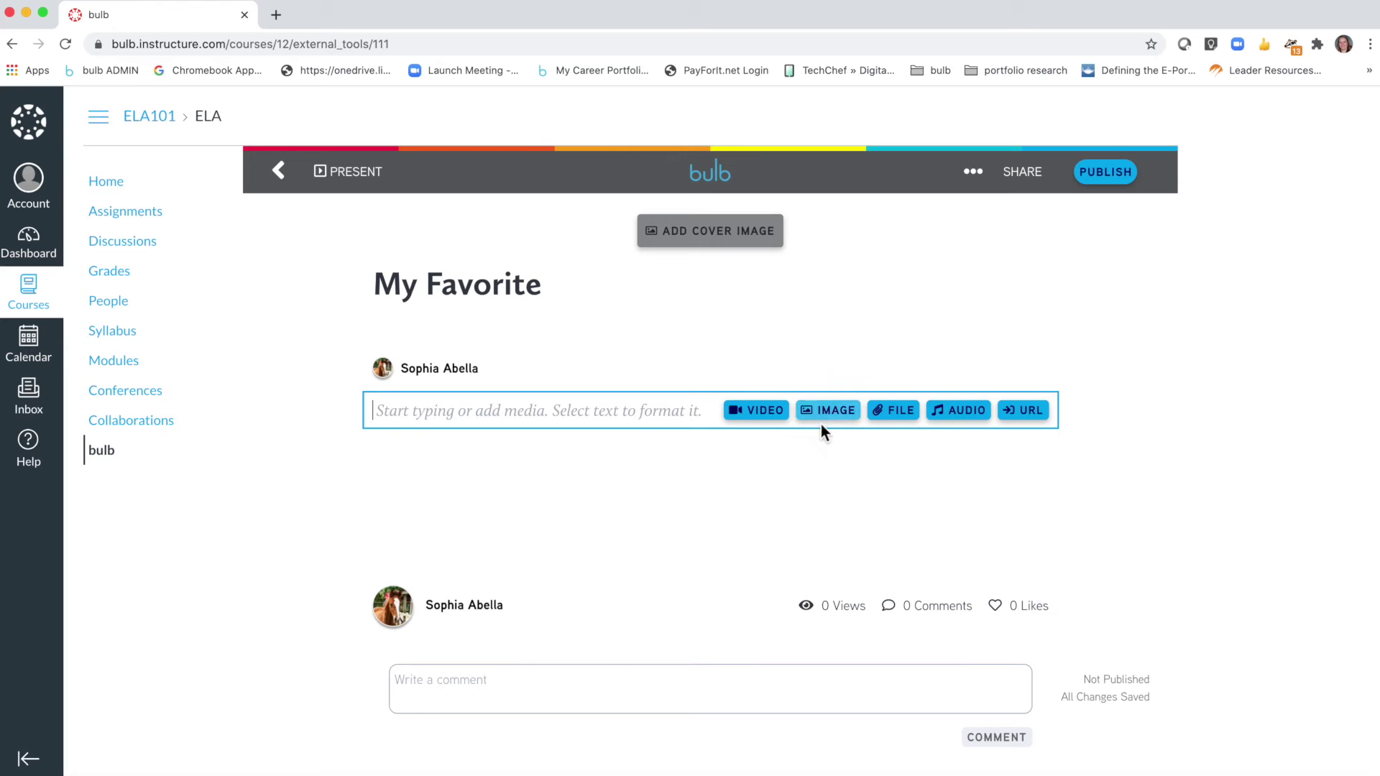
left_click(839, 415)
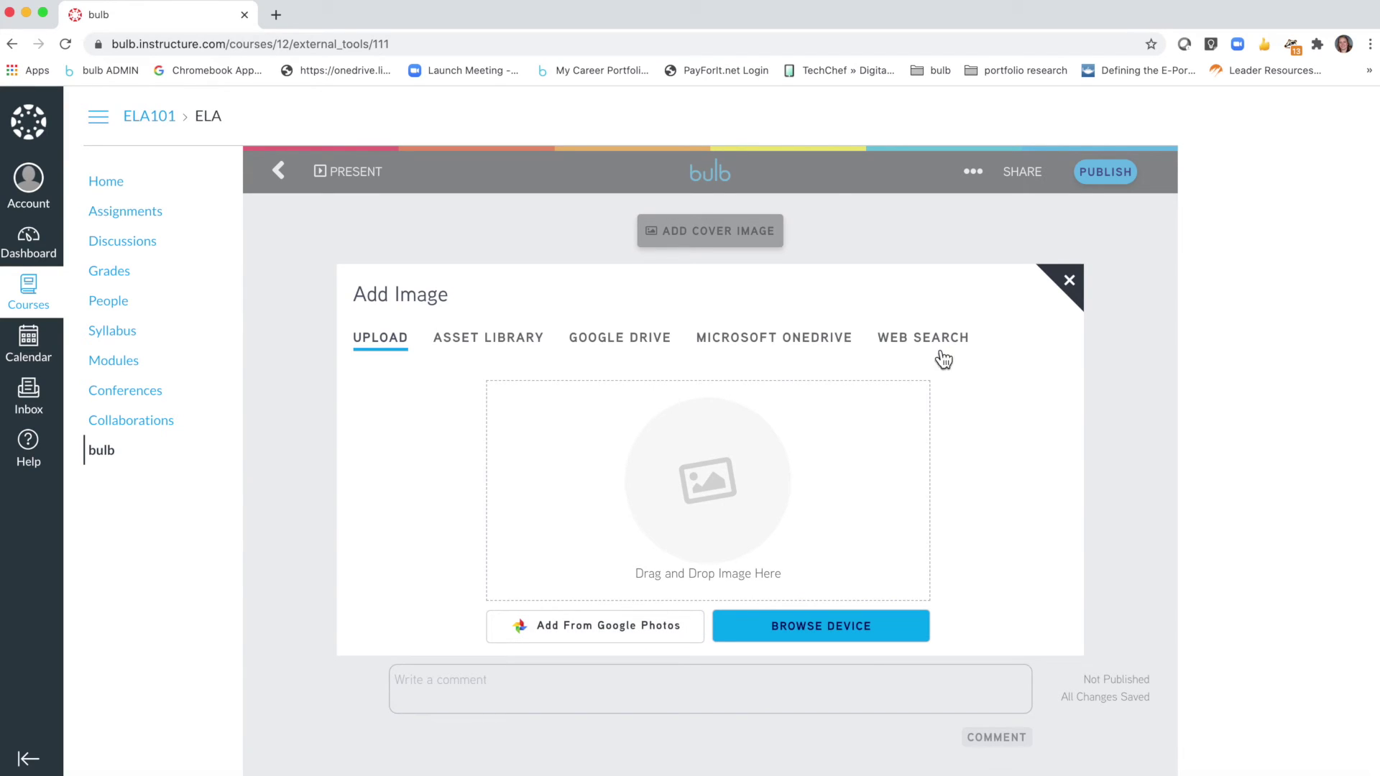
left_click(1071, 281)
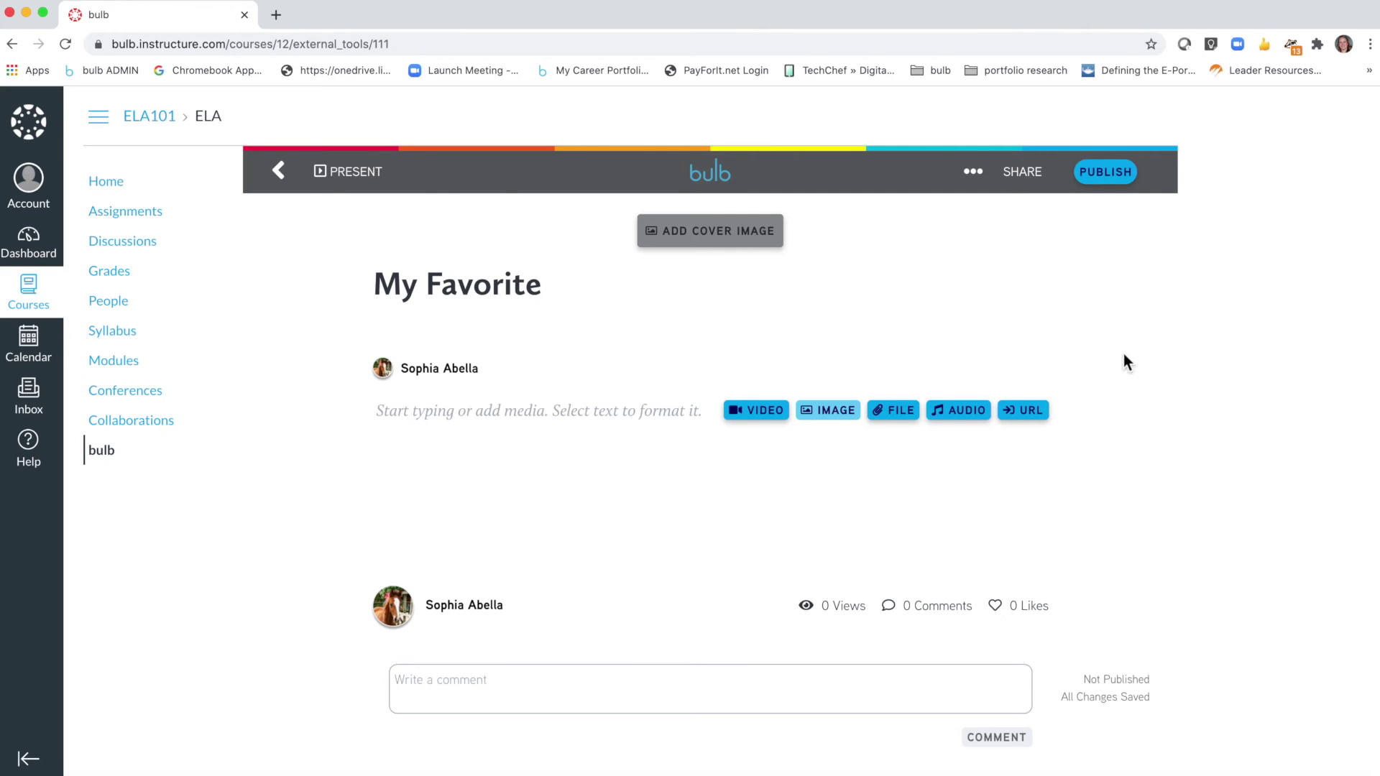
Step: Create and copy a private share link for My Favorite, then publish the page
left_click(1106, 176)
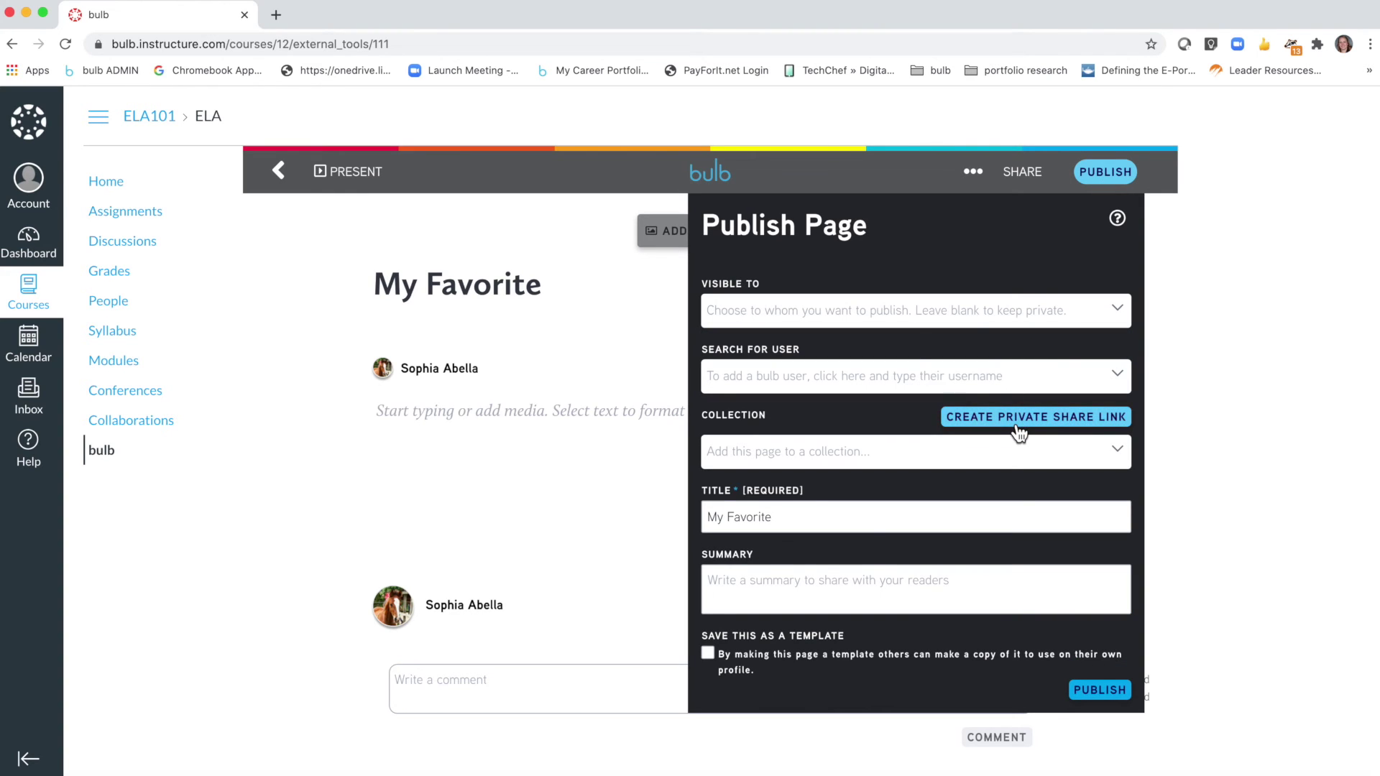
left_click(1020, 431)
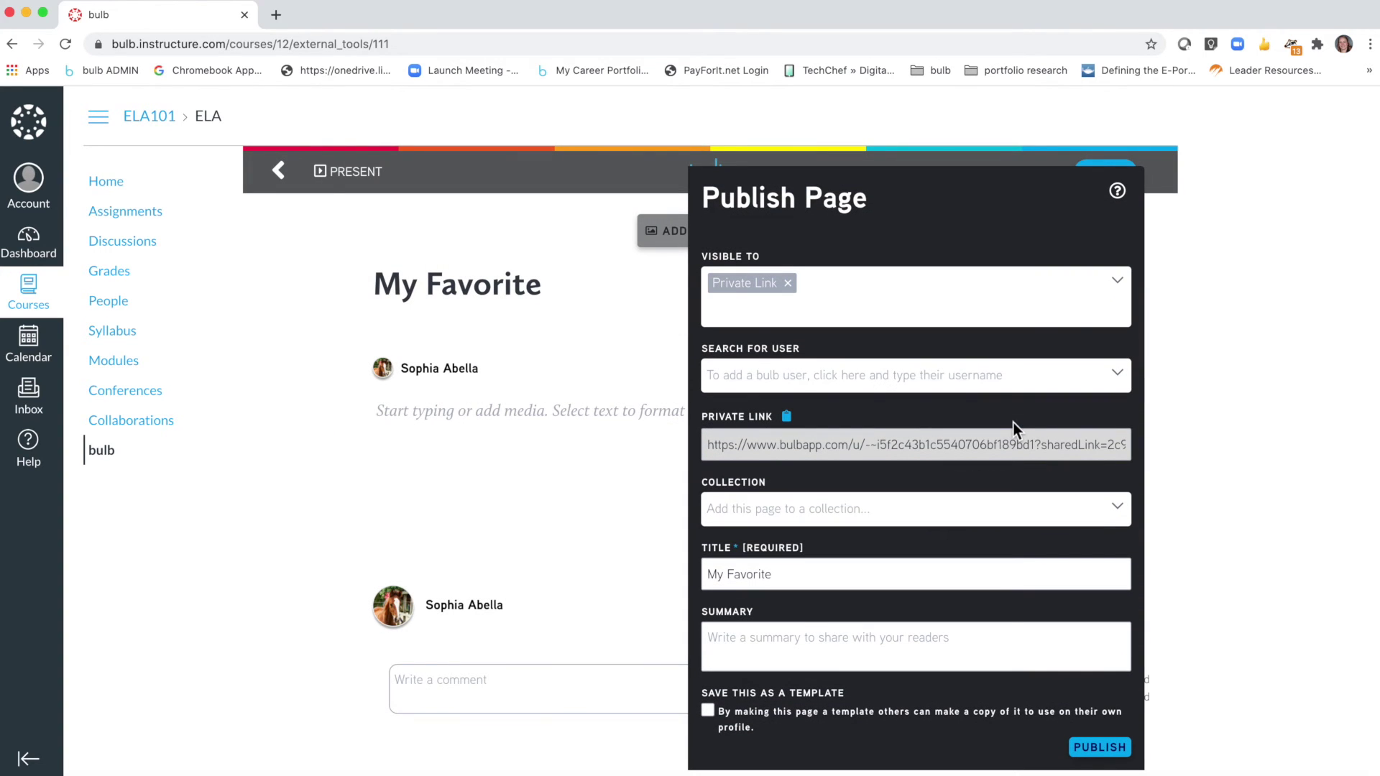
left_click(792, 421)
left_click(787, 417)
left_click(1113, 758)
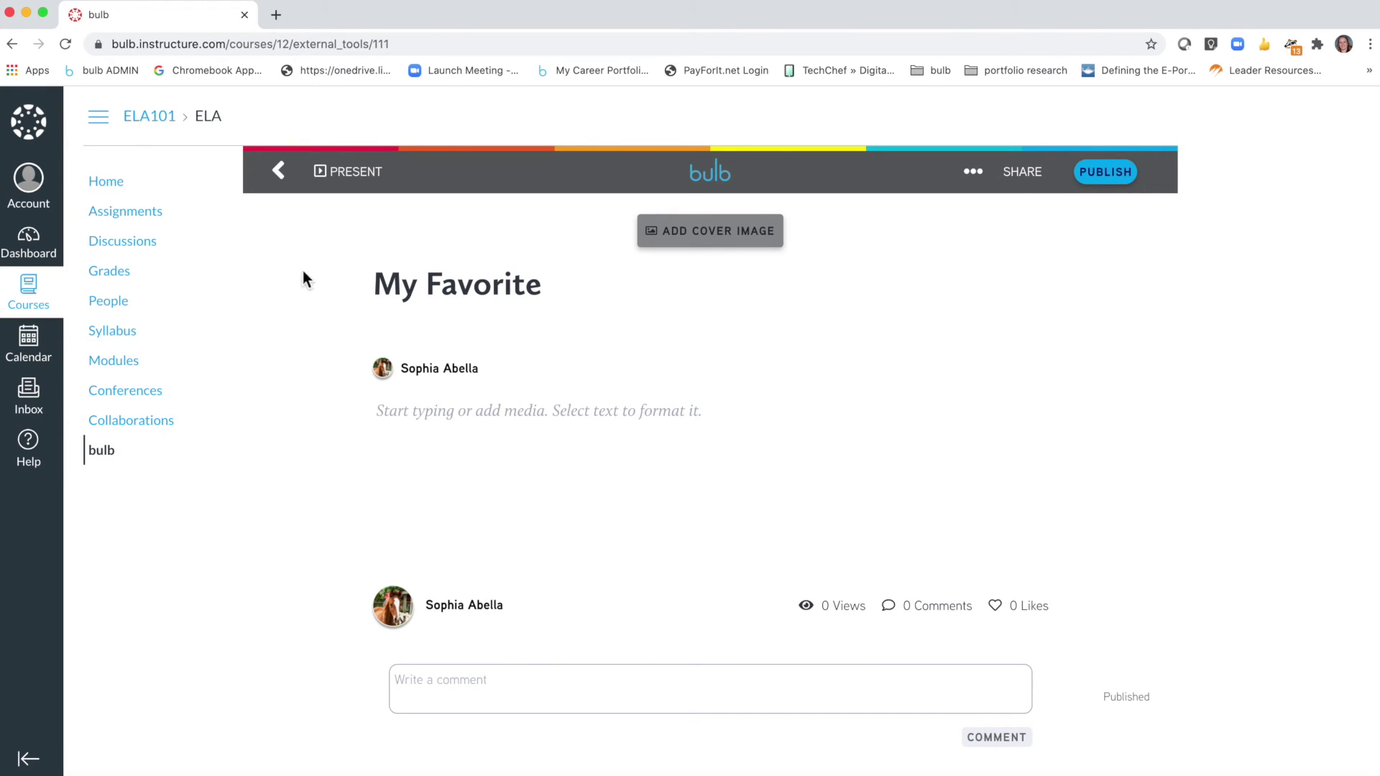
Step: Open the bulb About Me Page assignment and start a submission
left_click(146, 223)
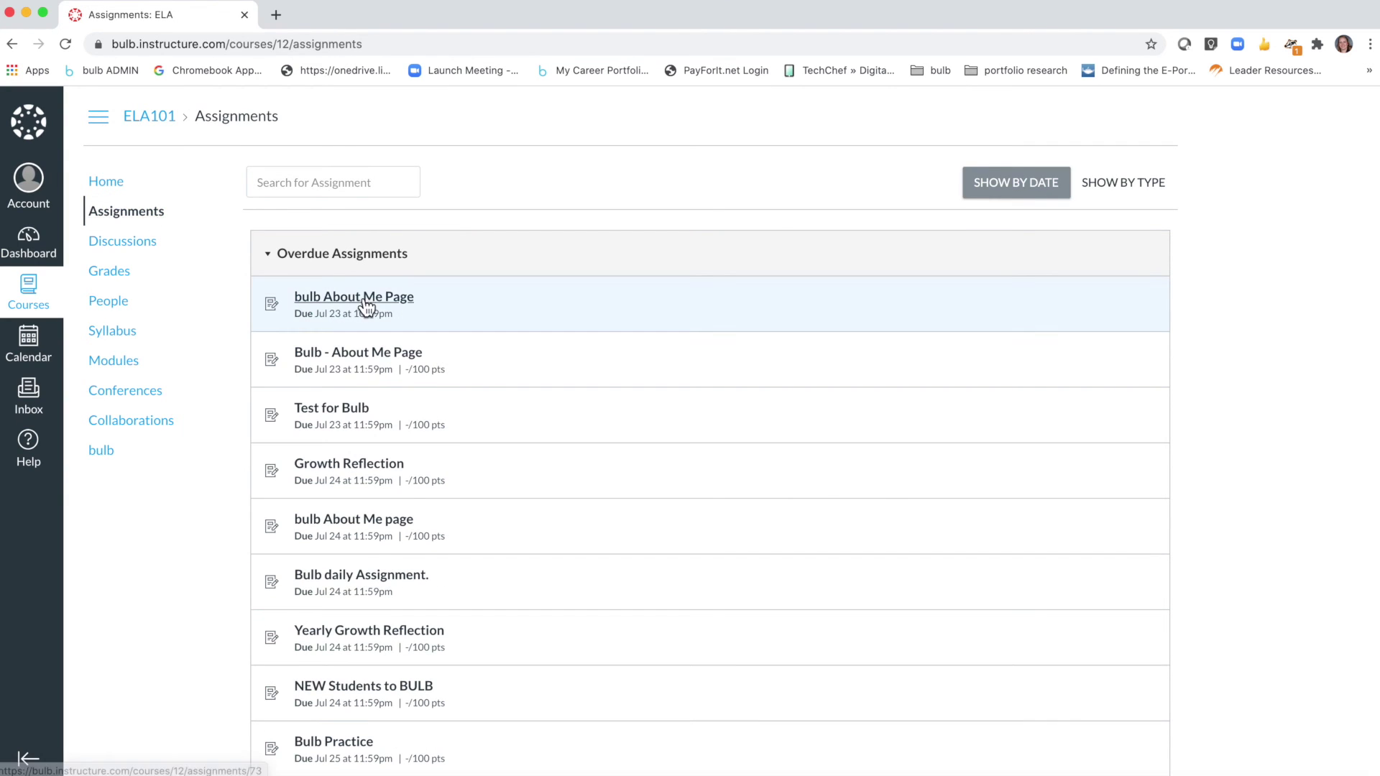
left_click(386, 307)
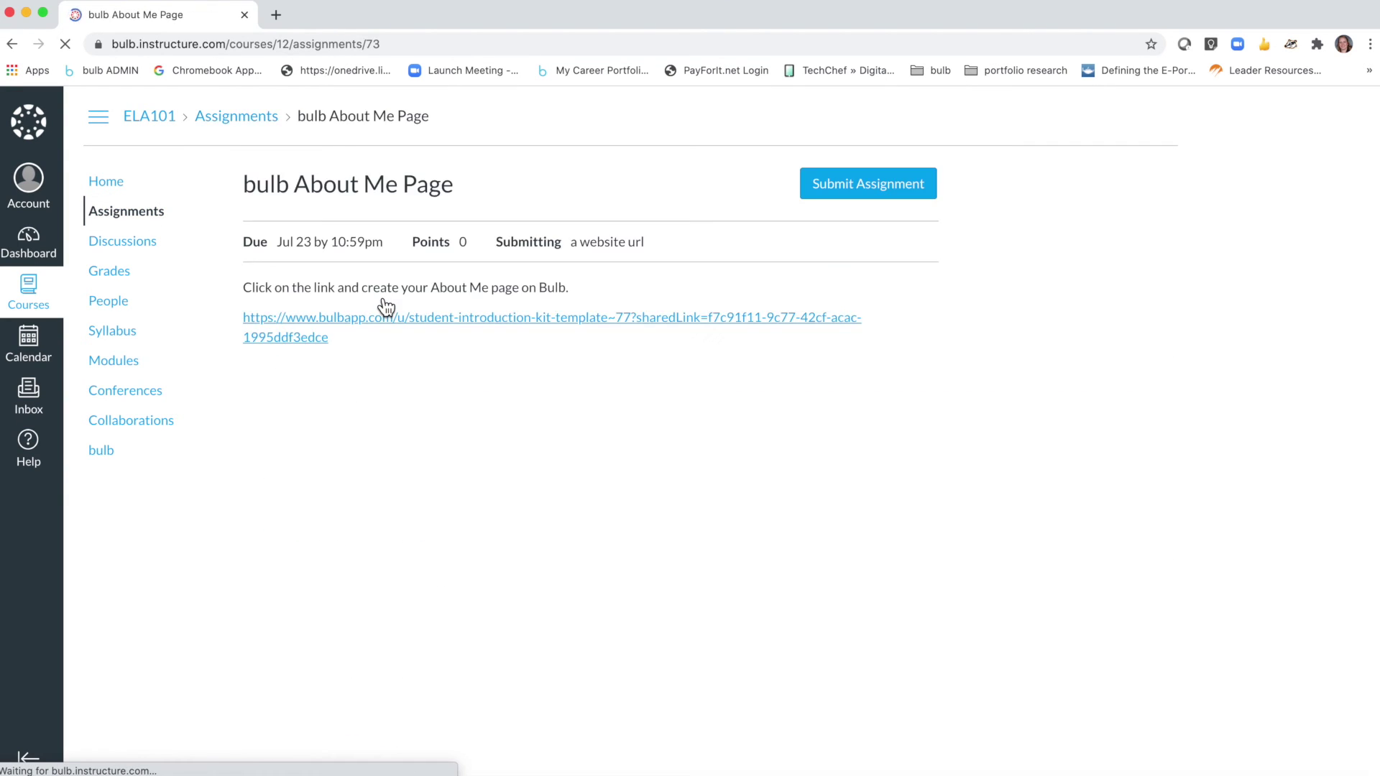
left_click(866, 192)
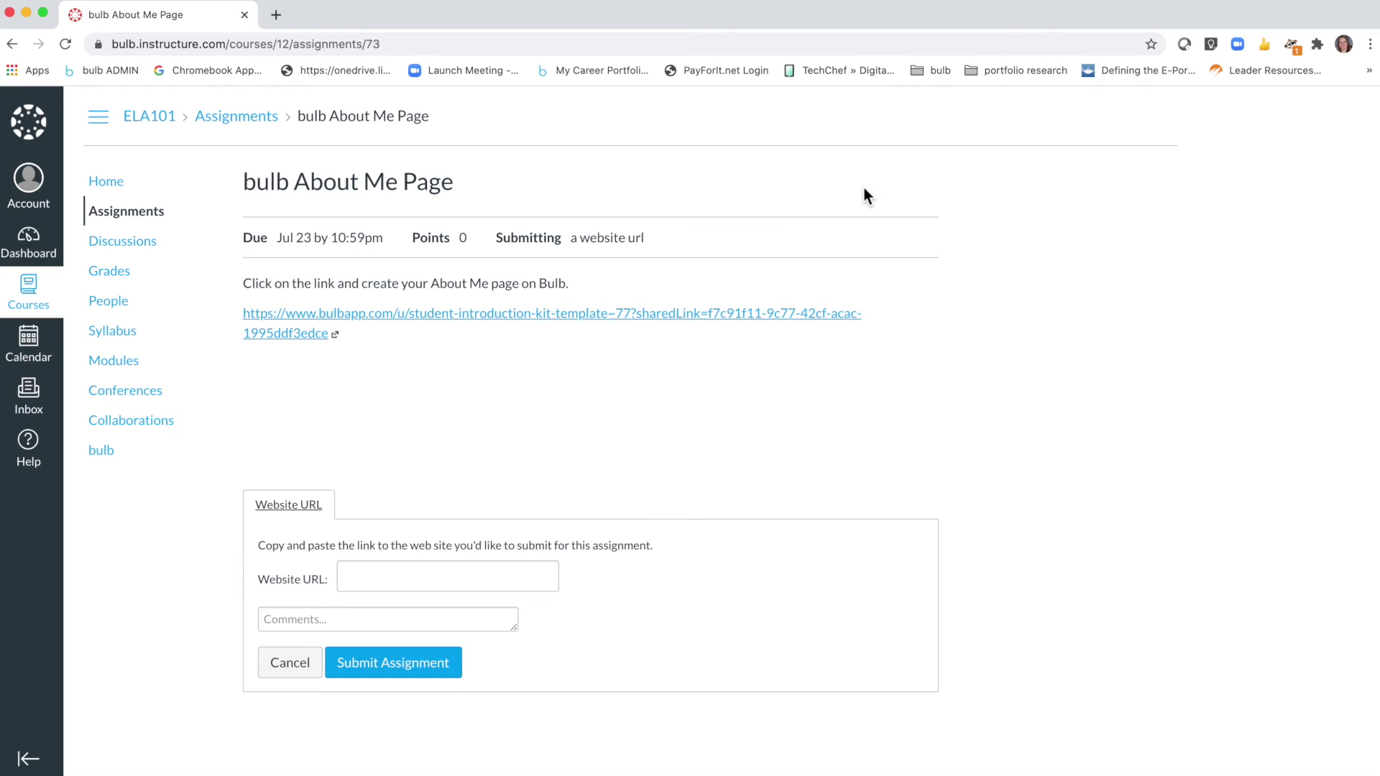
Step: Paste the private page link into Website URL and submit the assignment
left_click(417, 577)
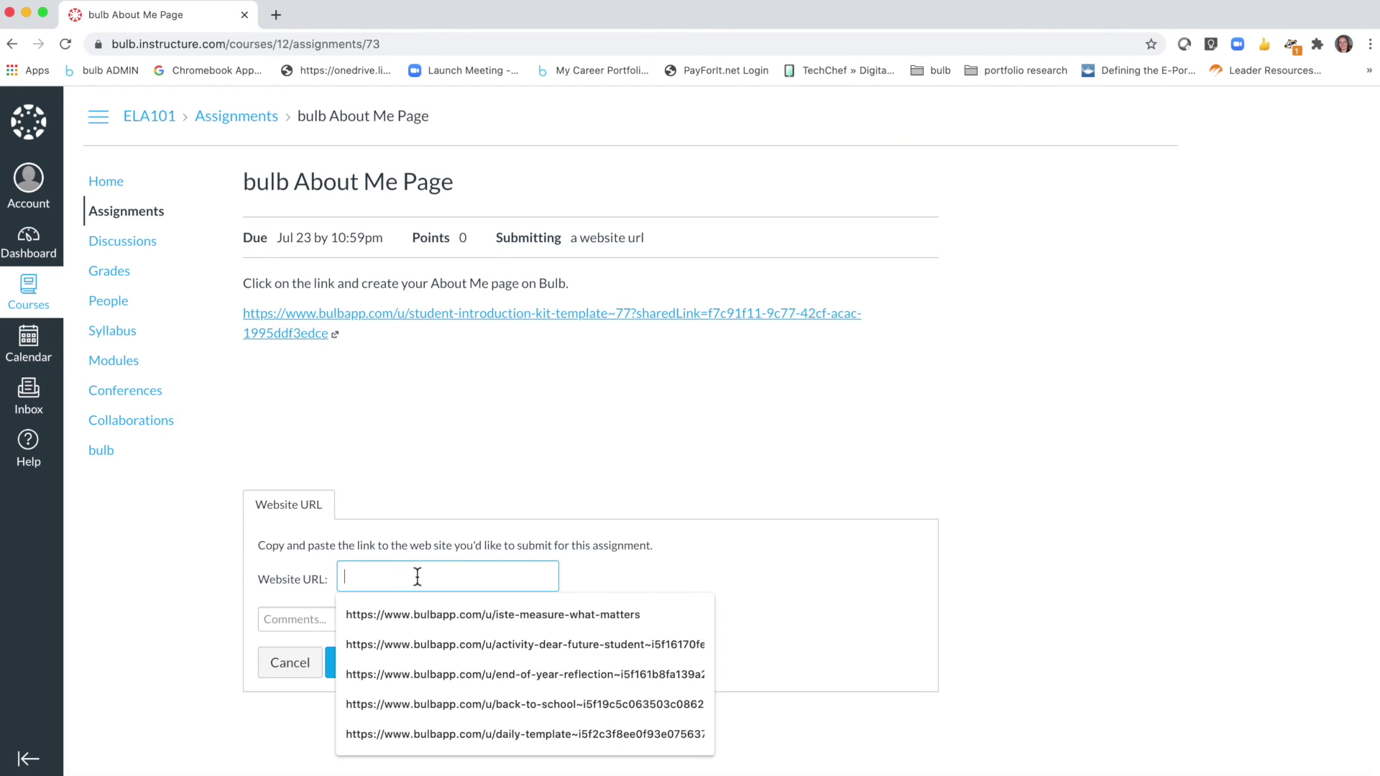
key("super+v")
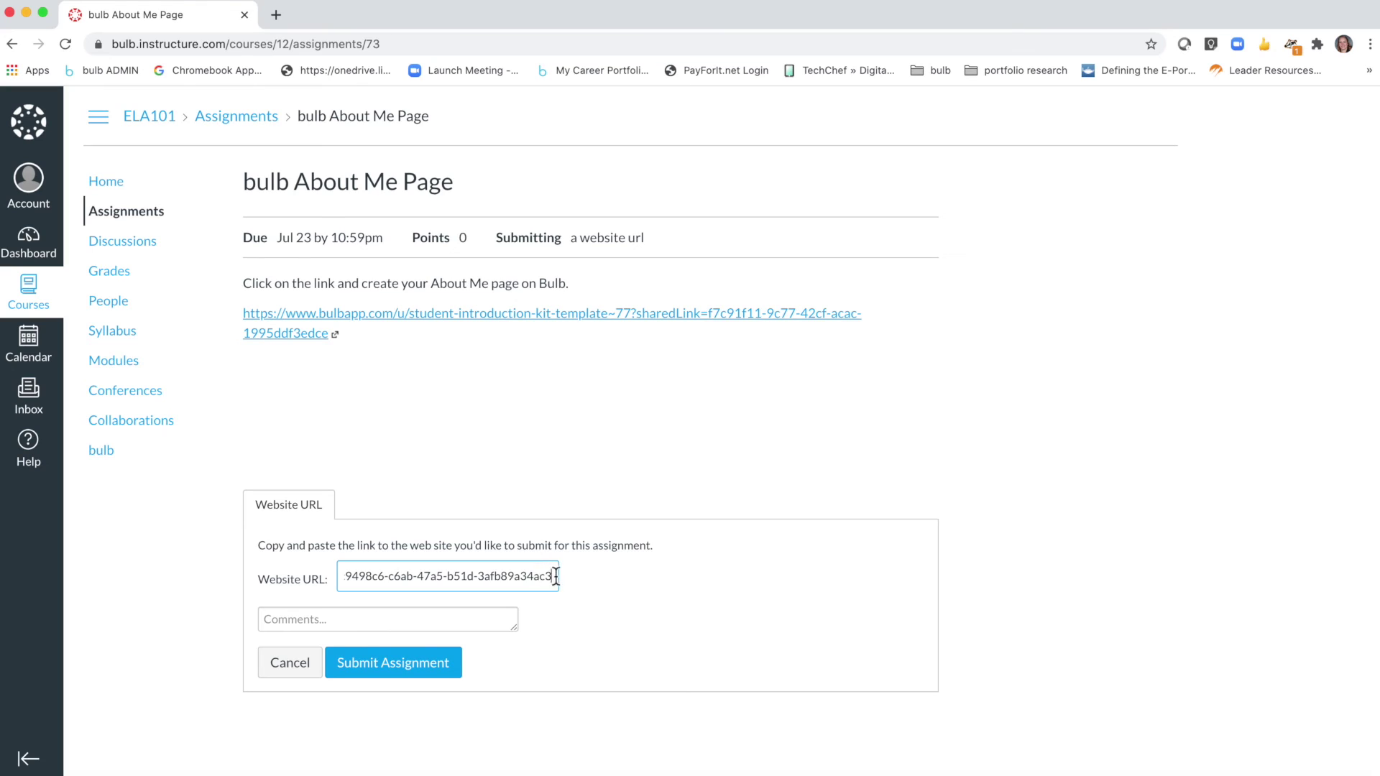
left_click_drag(556, 575, 309, 575)
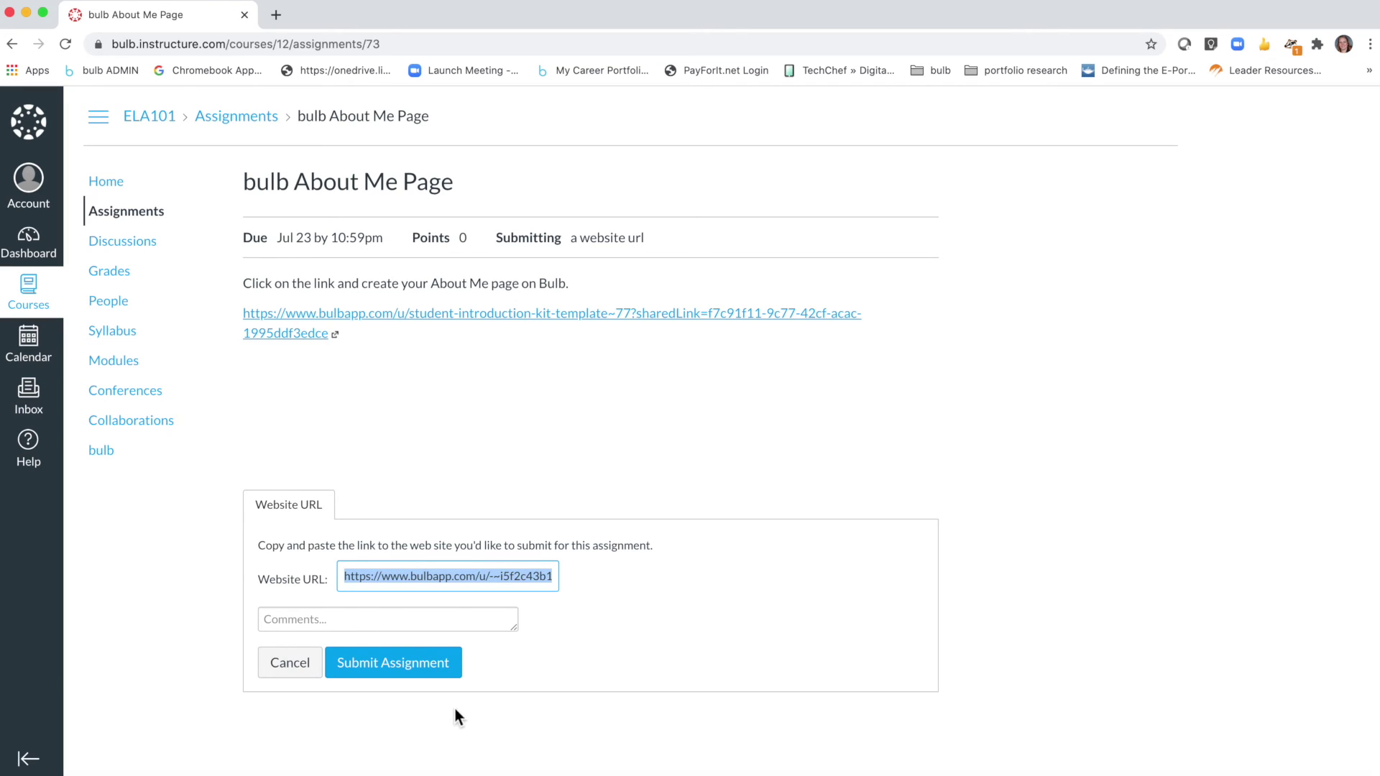
left_click(414, 668)
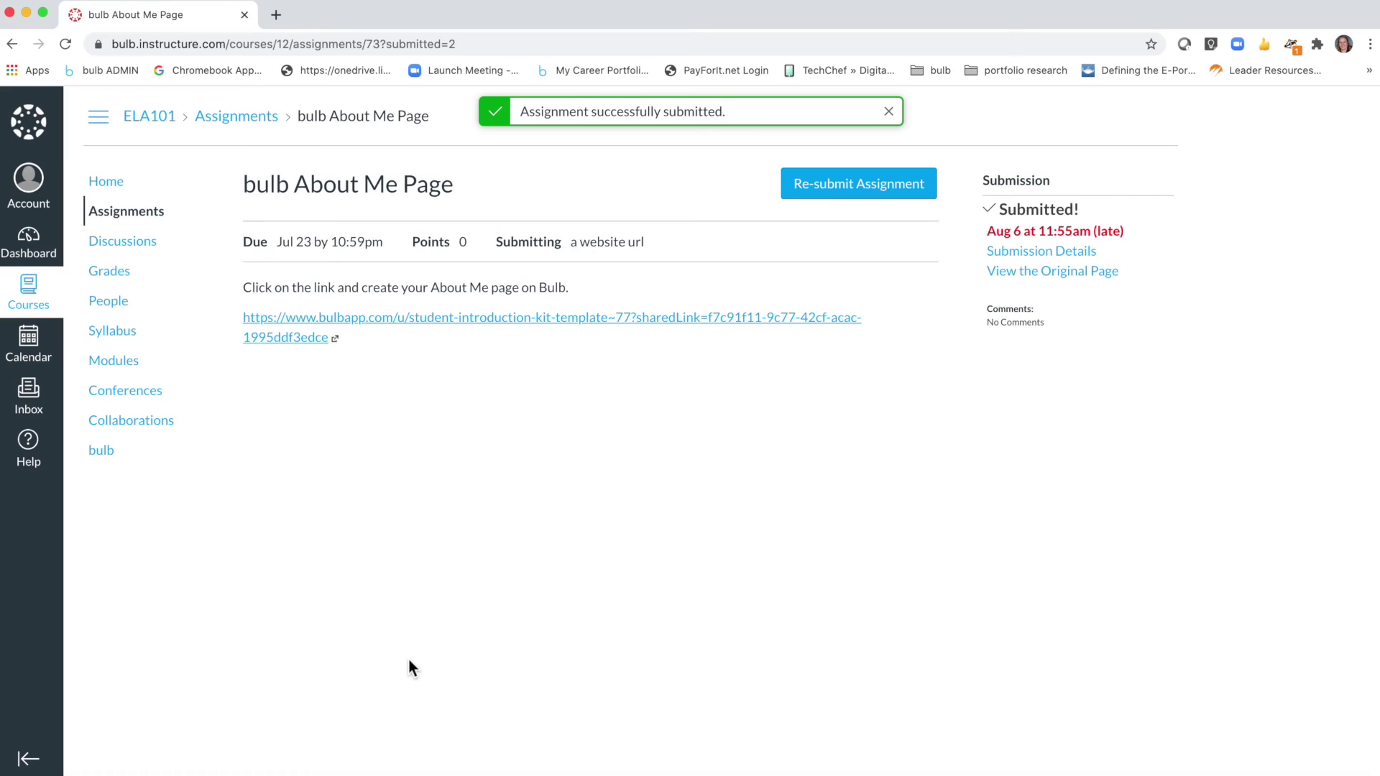
left_click(139, 220)
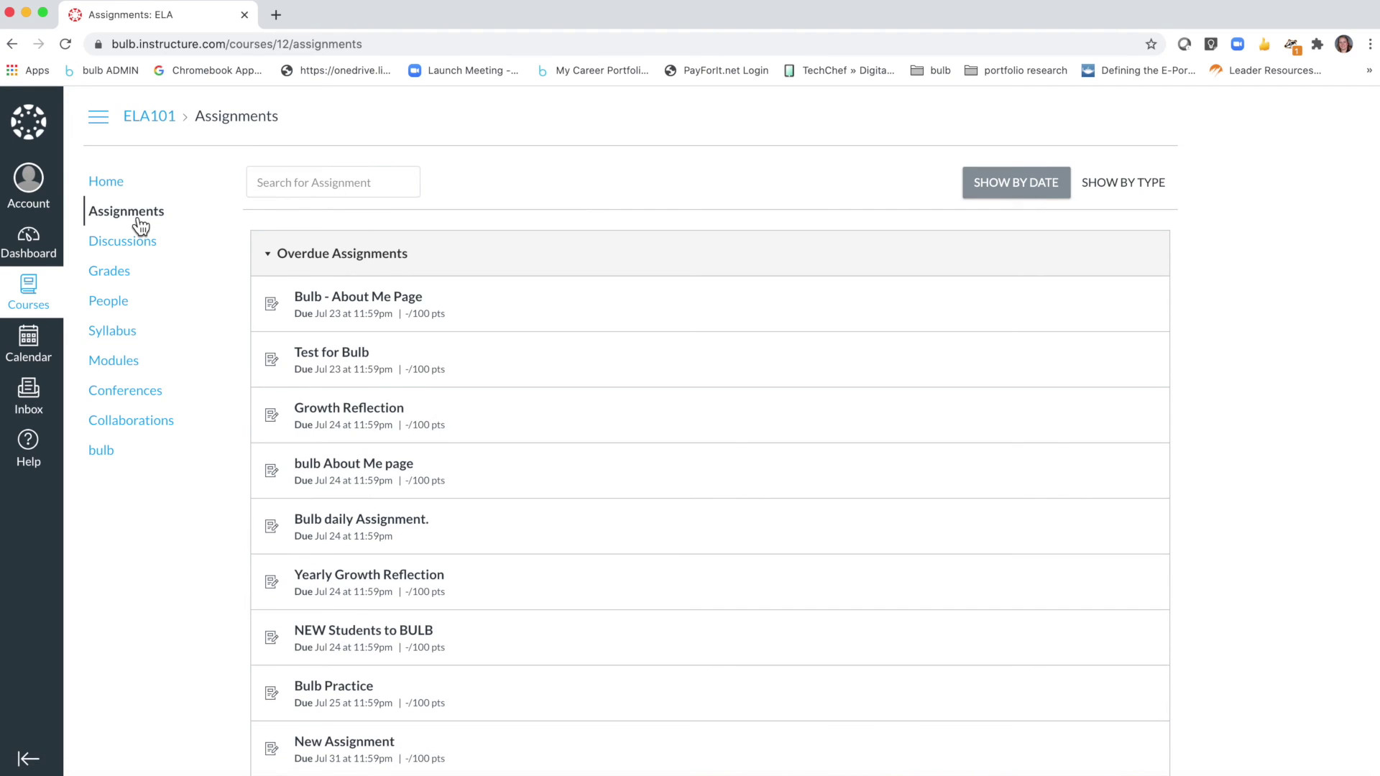
Step: Open the Bulb - About Me Page assignment and follow its bulbapp About Me template link
left_click(109, 455)
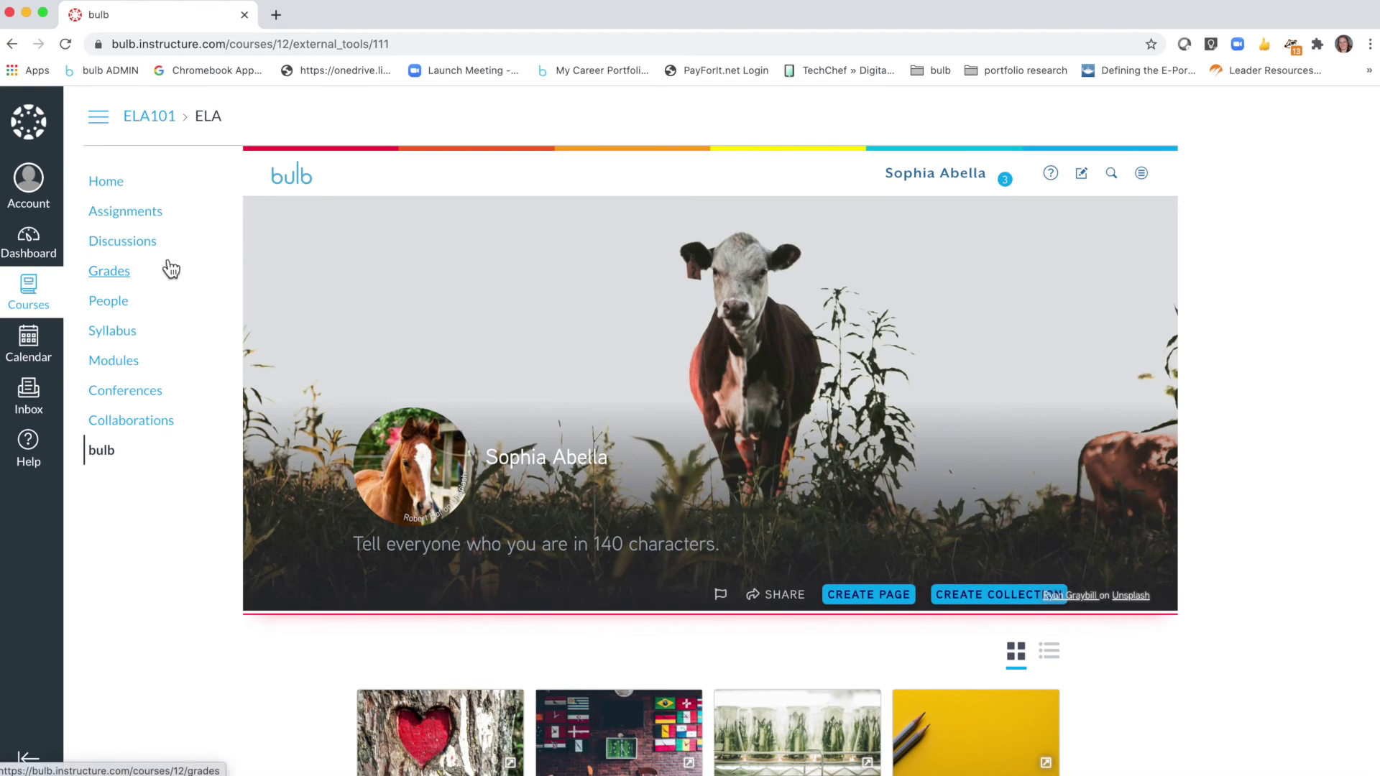
left_click(133, 220)
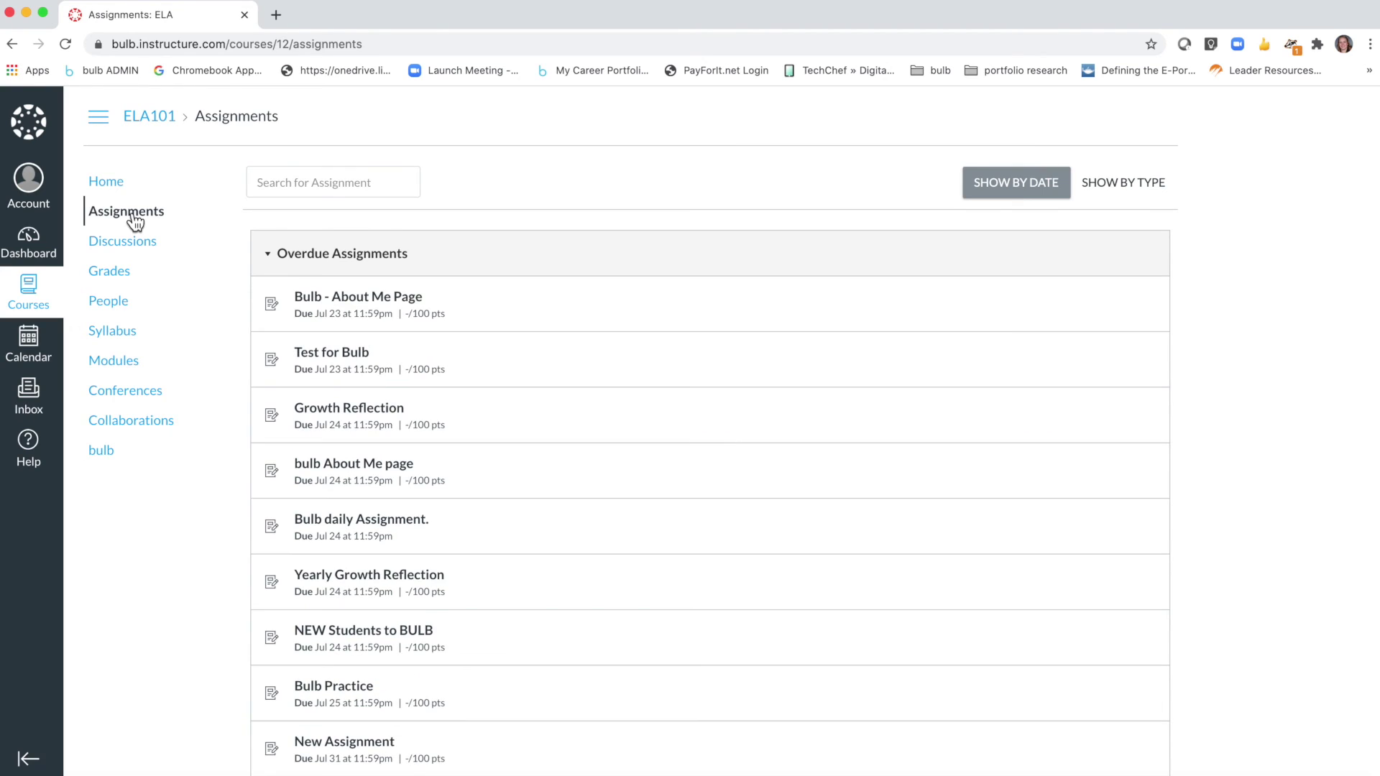
left_click(385, 302)
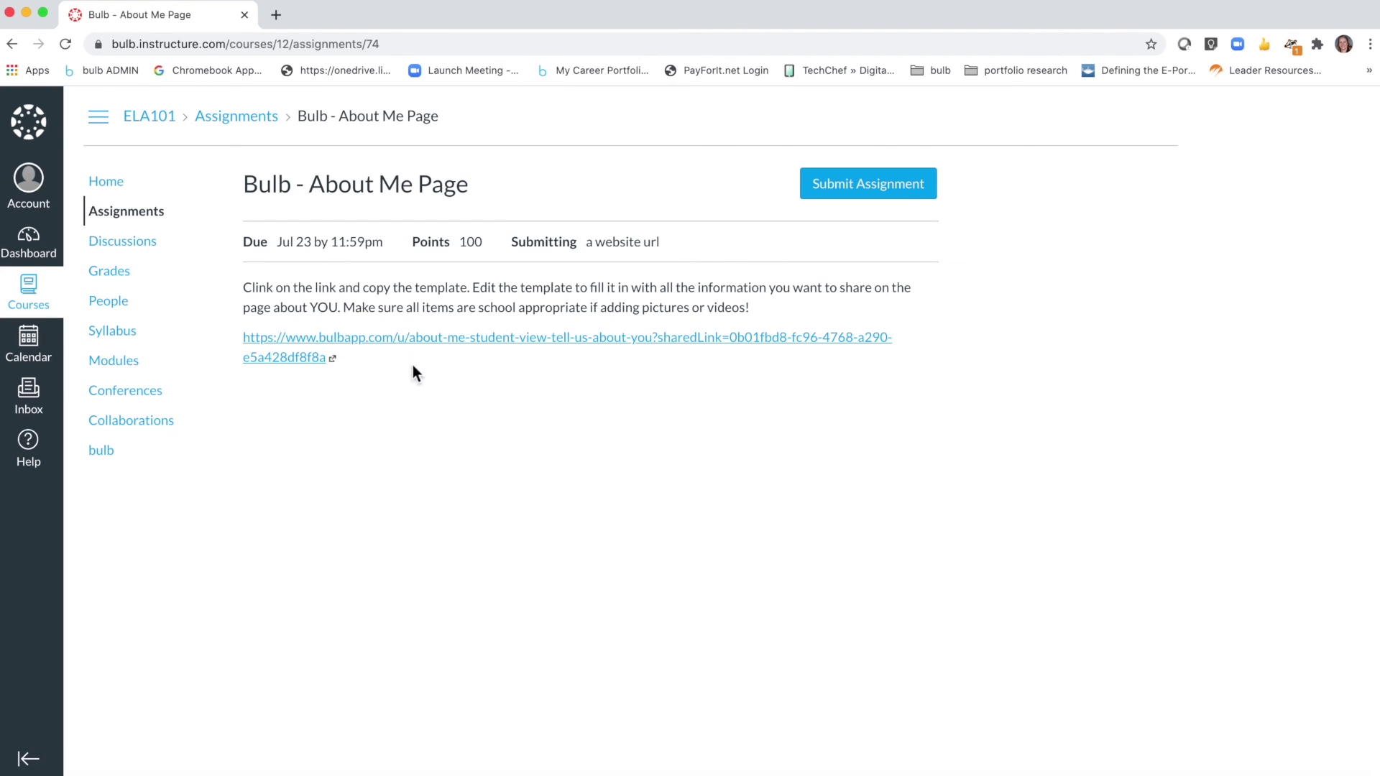
left_click(469, 348)
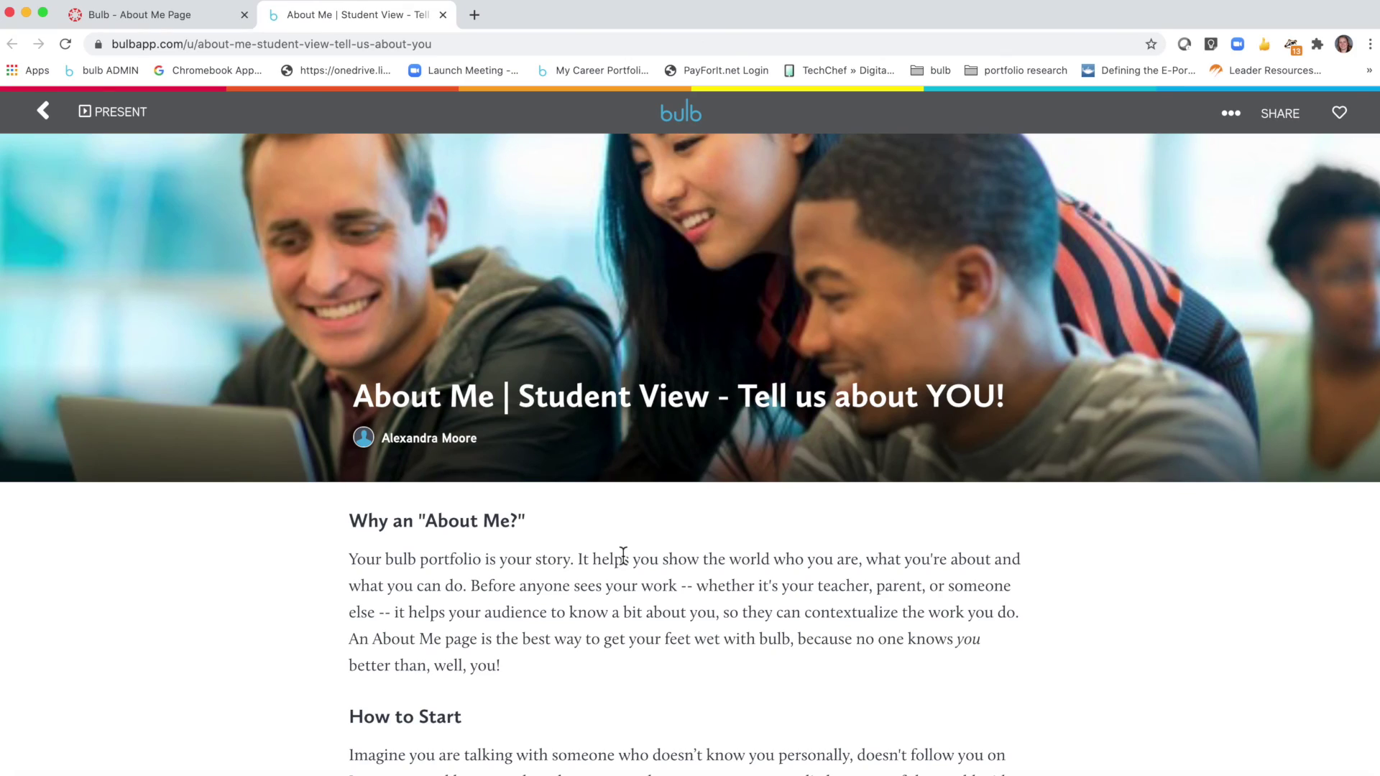
Step: Use the About Me student template to copy it into your own bulb portfolio
scroll(623, 554, "down", 15)
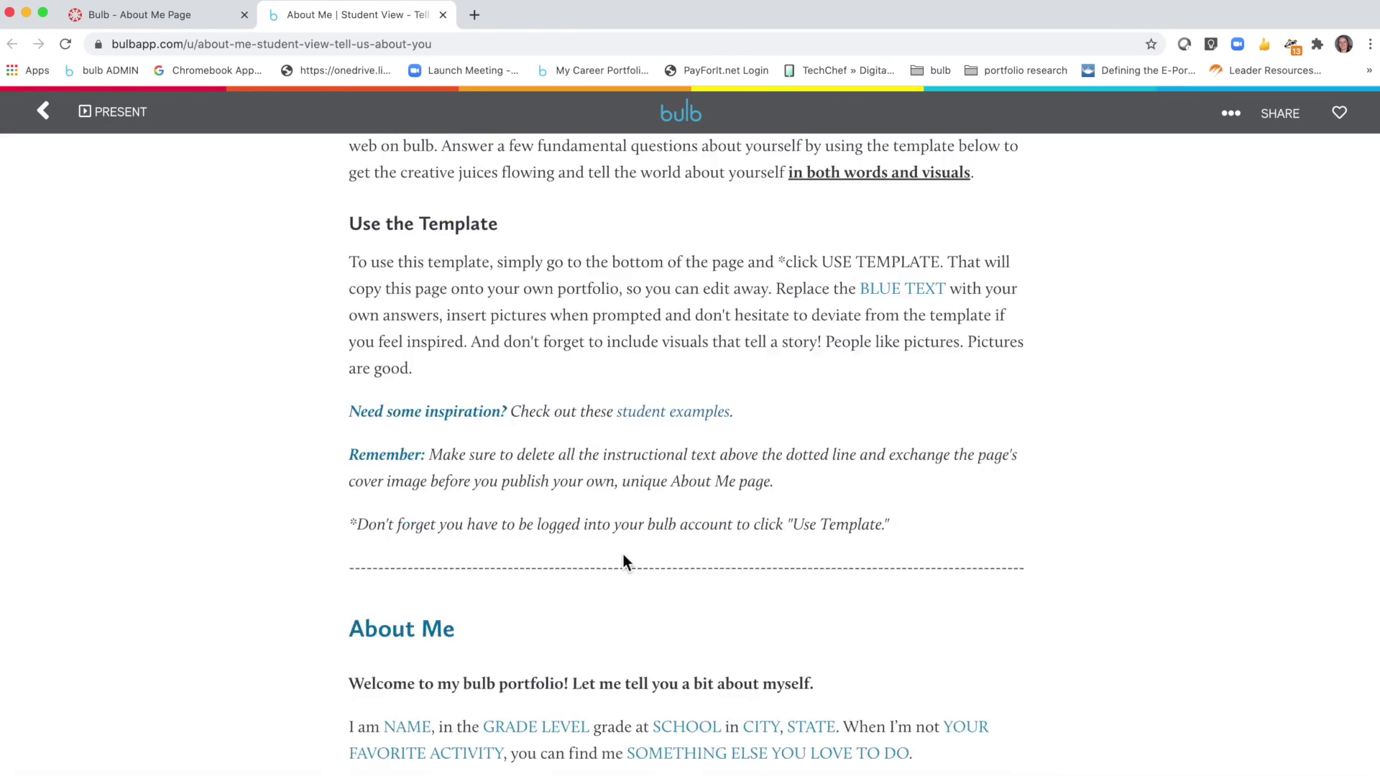
scroll(624, 554, "down", 15)
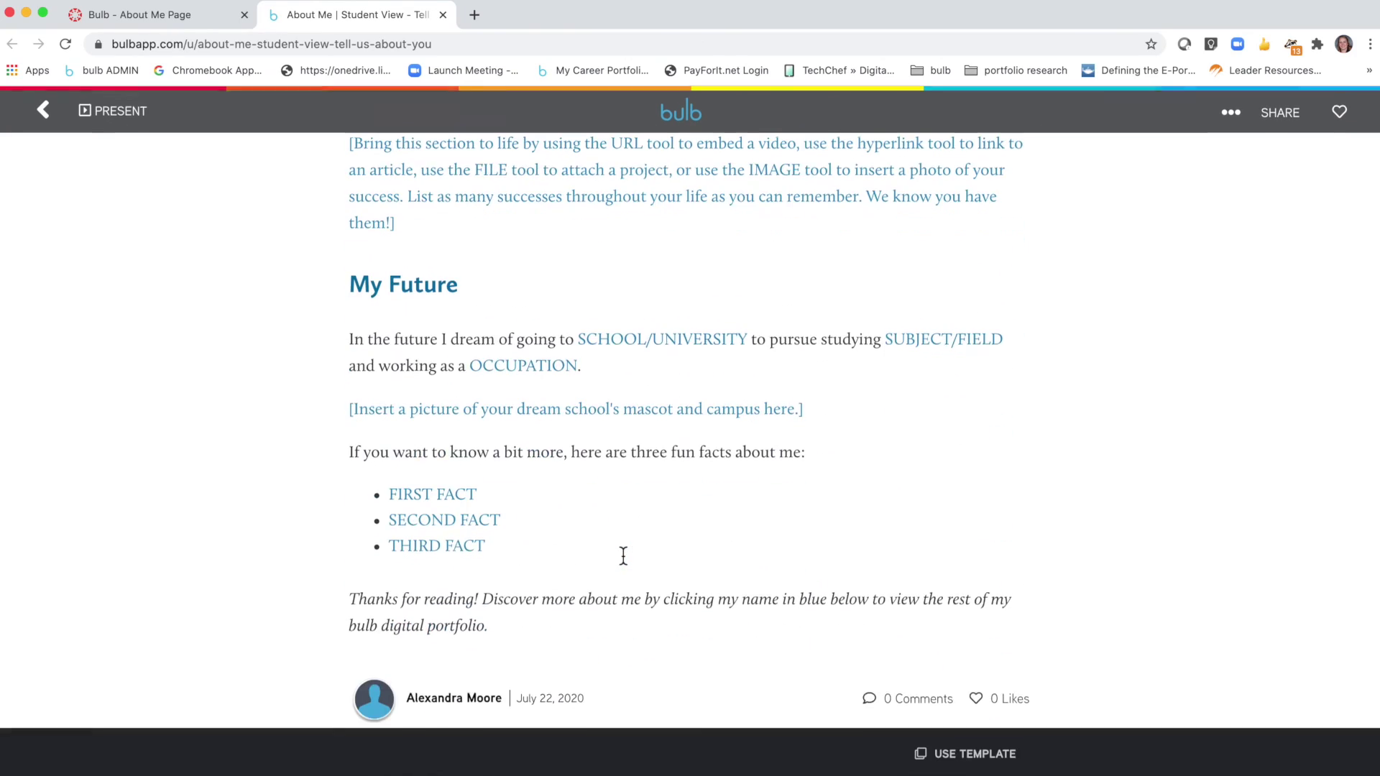
left_click(978, 764)
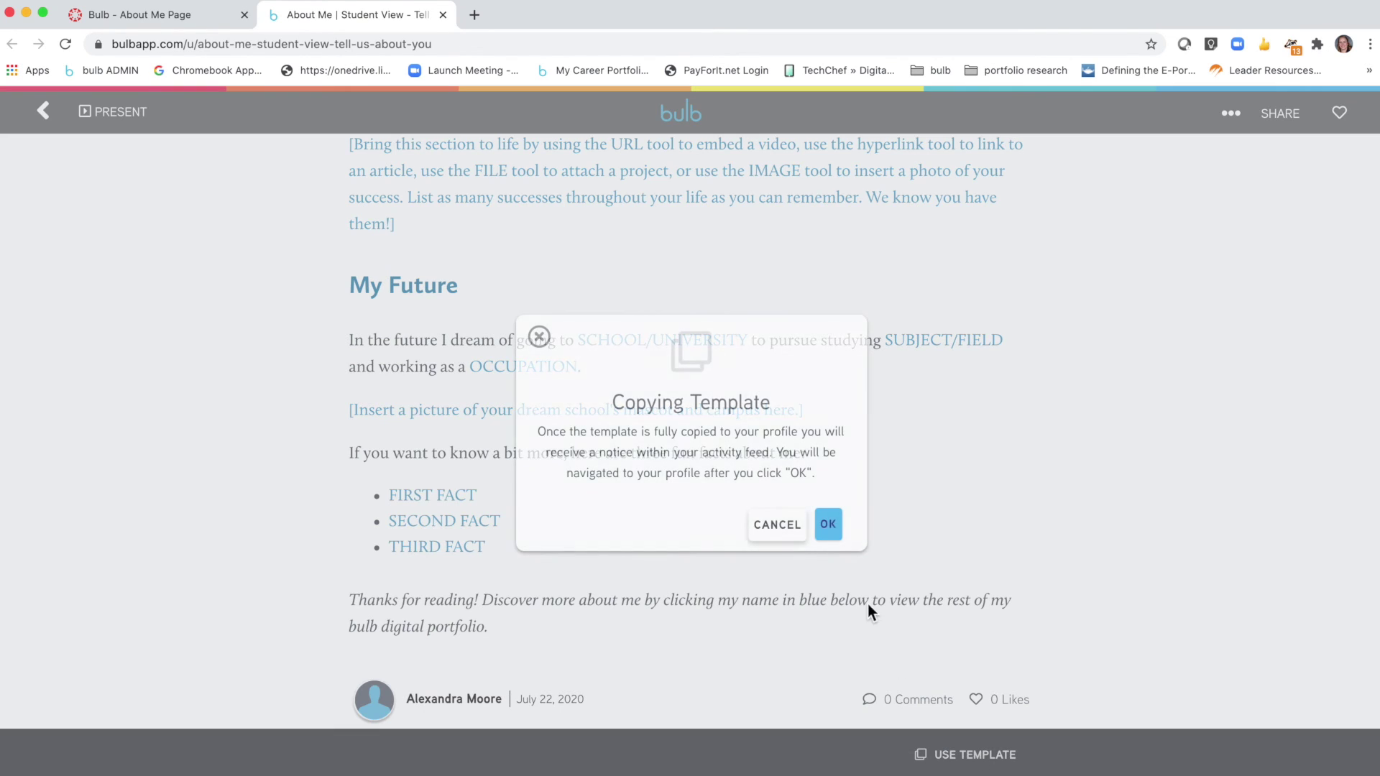
left_click(829, 524)
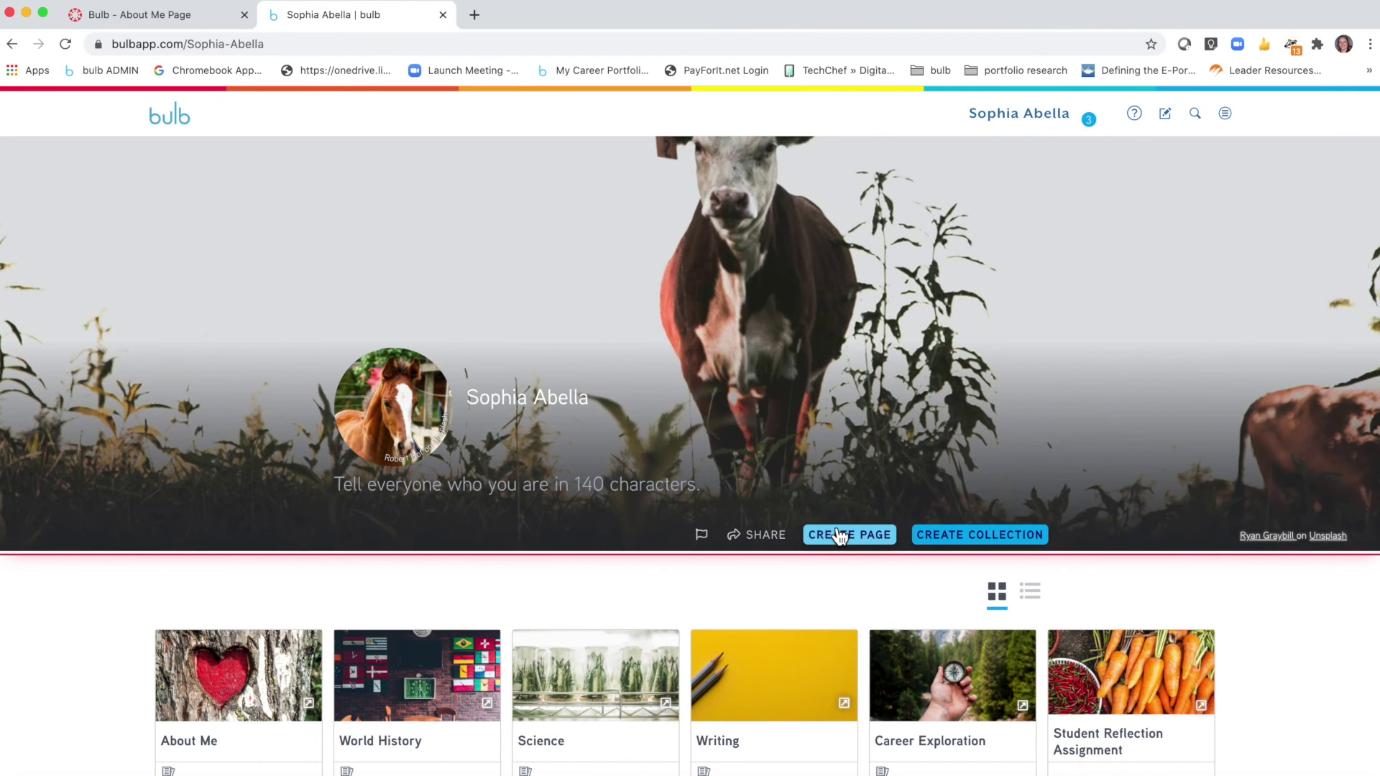
Step: Reload the profile, drag the About Me copy into World History, and open that collection
scroll(840, 536, "down", 5)
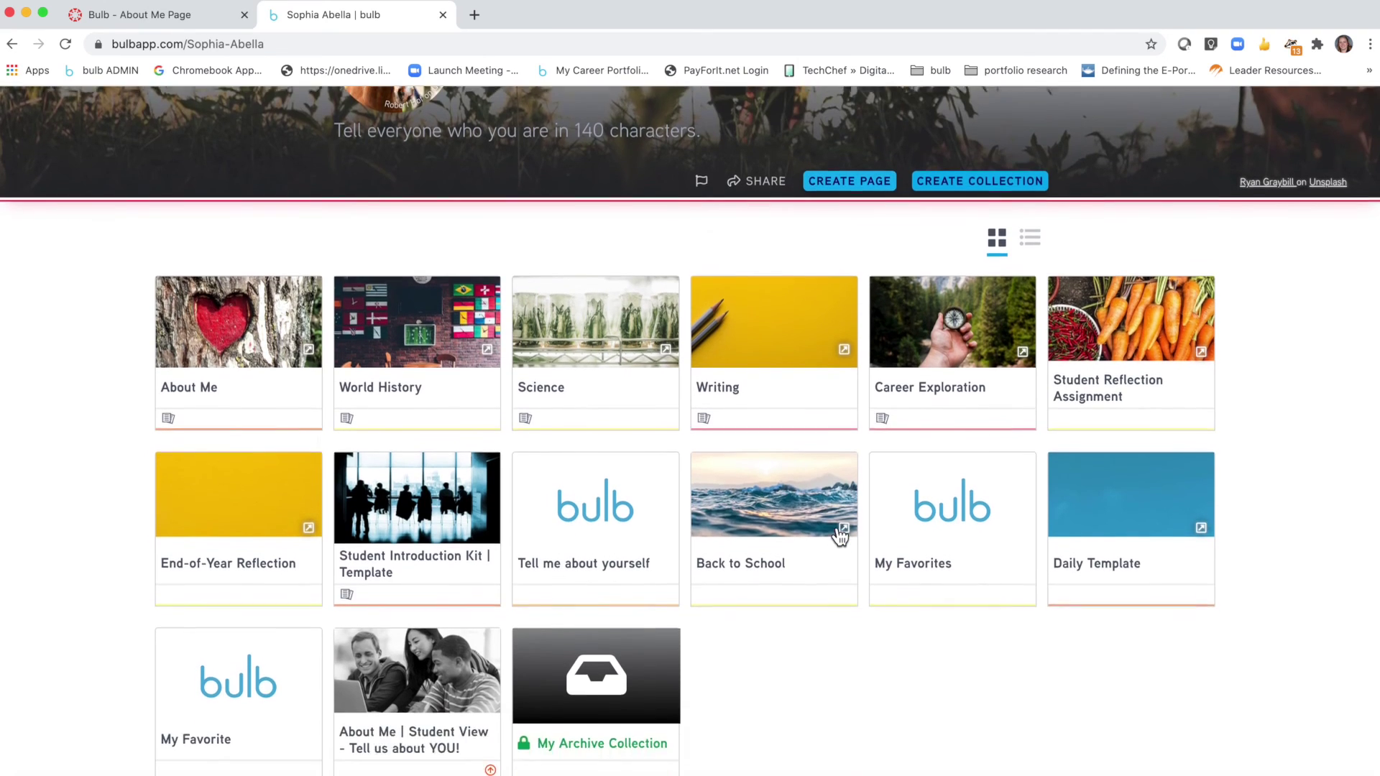
scroll(507, 585, "up", 1)
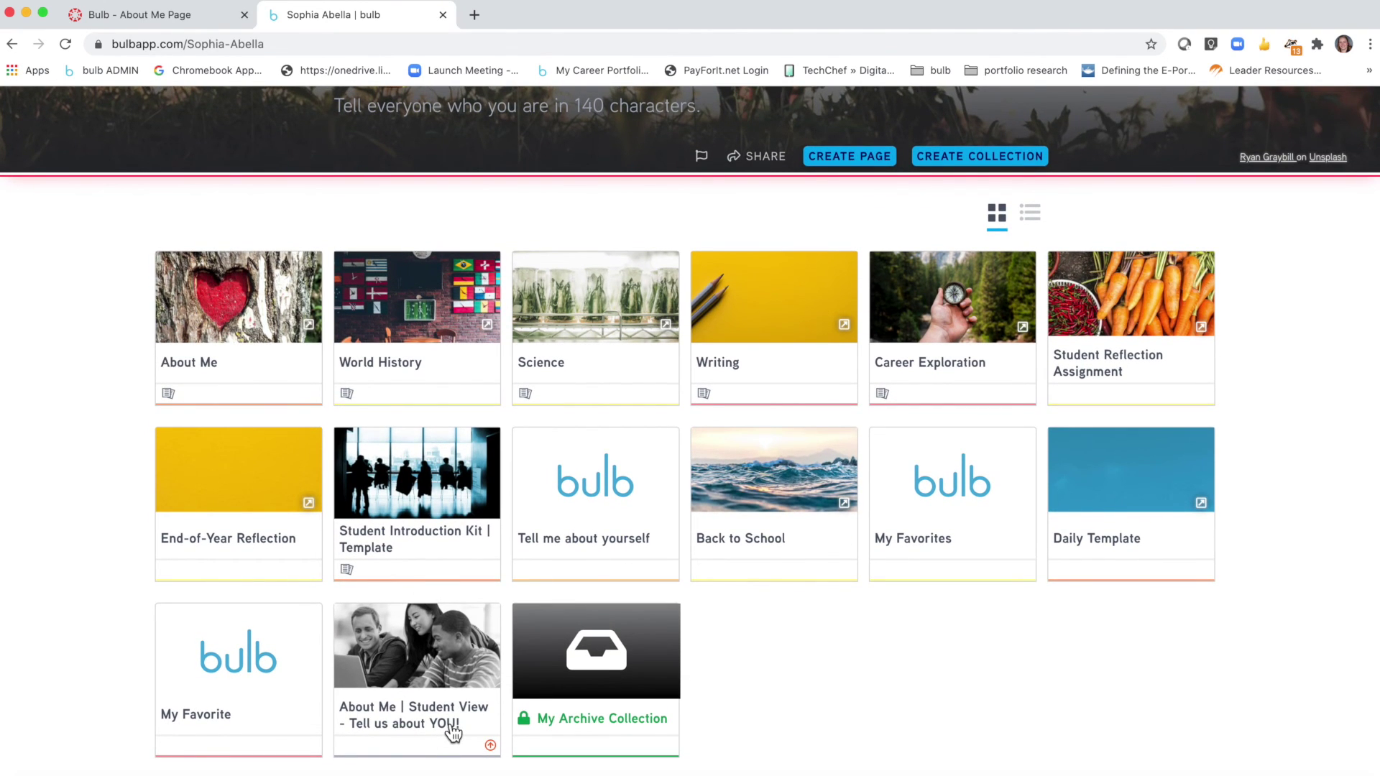
left_click(66, 44)
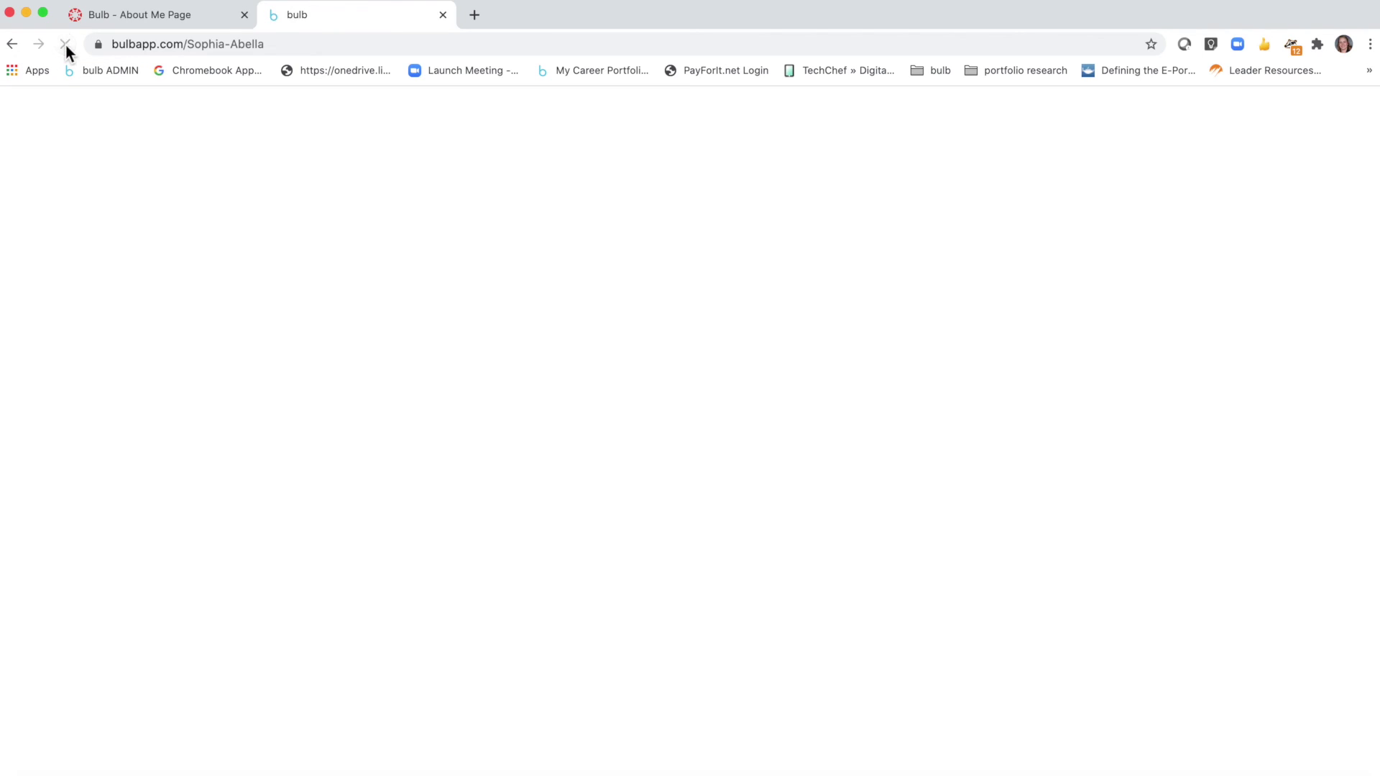
scroll(670, 624, "down", 5)
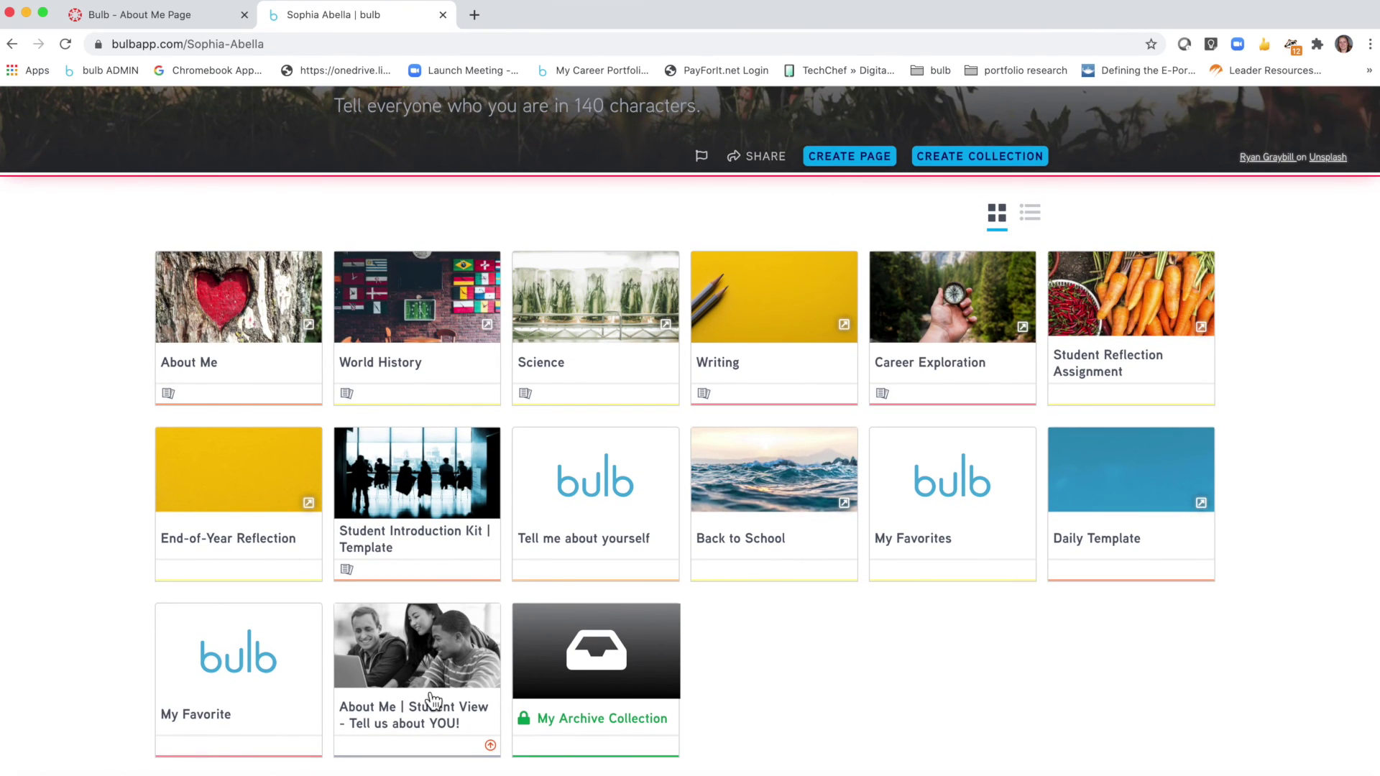
left_click_drag(416, 659, 422, 358)
left_click(422, 358)
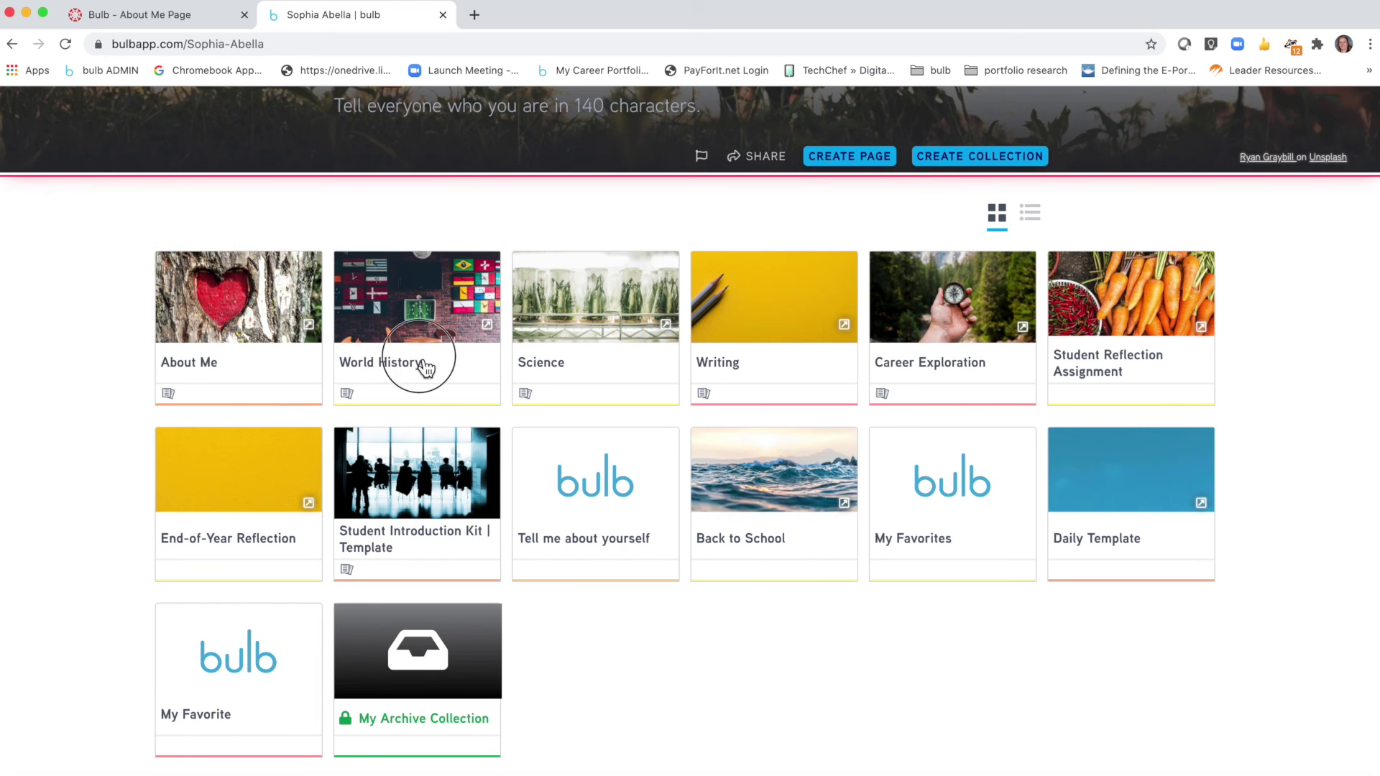
scroll(479, 464, "down", 2)
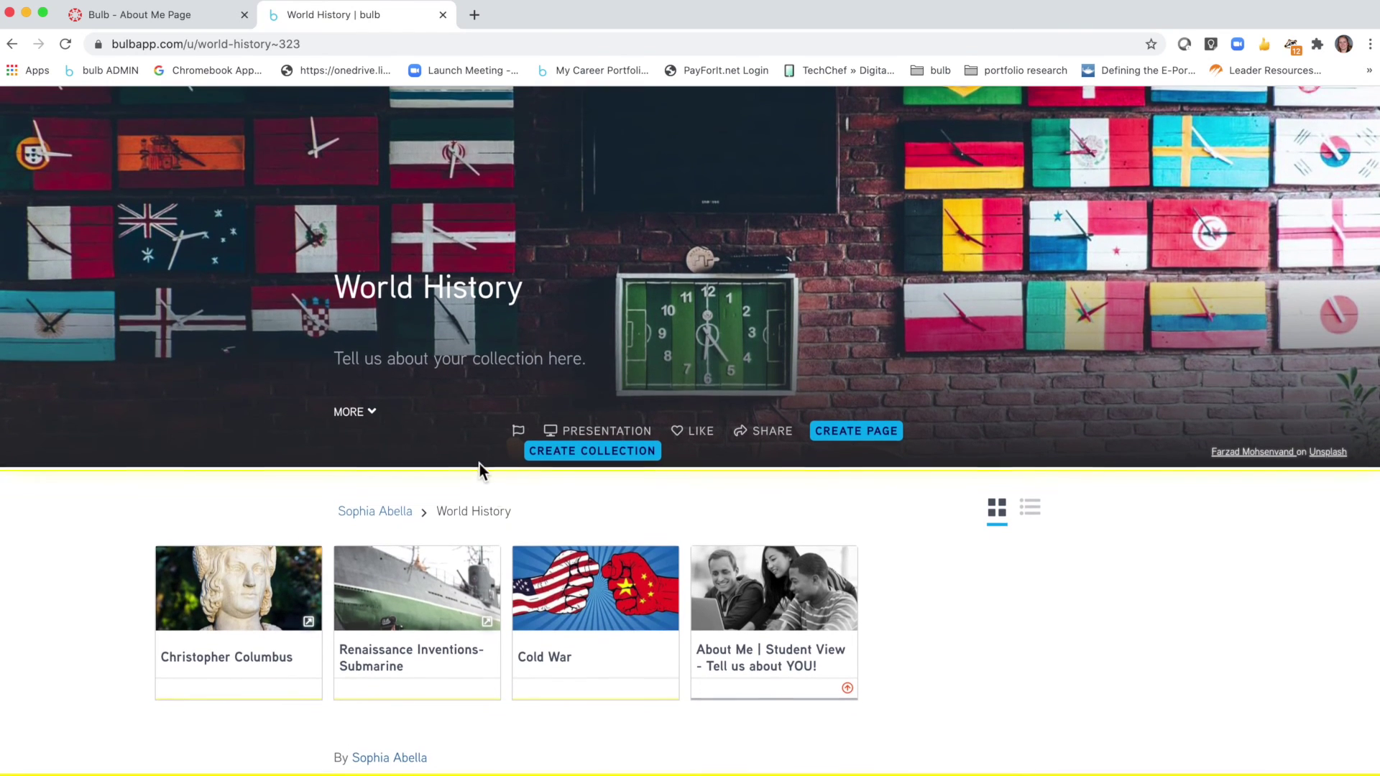
Step: Open the copied About Me page, replace NAME with the student's first name, and add a blank paragraph
left_click(776, 668)
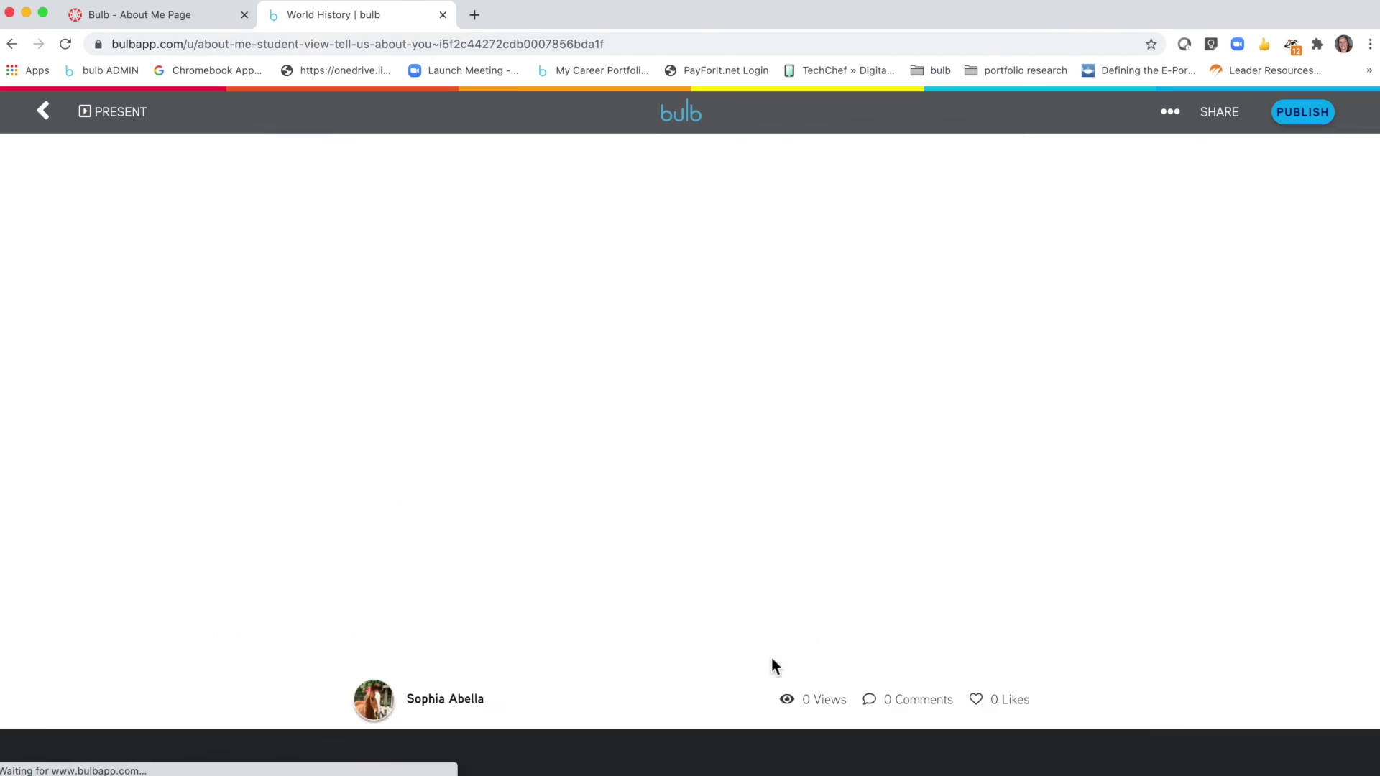
scroll(725, 577, "down", 5)
scroll(722, 578, "down", 6)
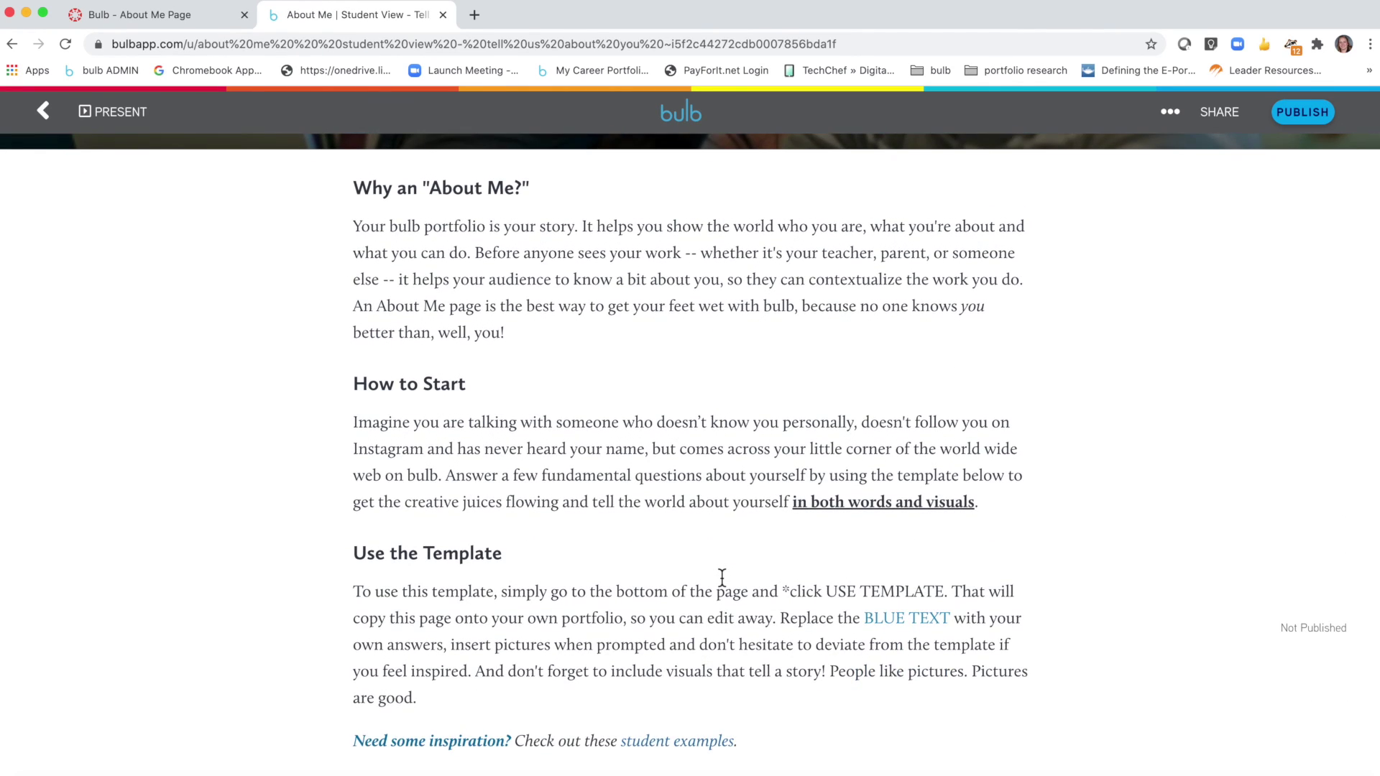
scroll(722, 578, "down", 3)
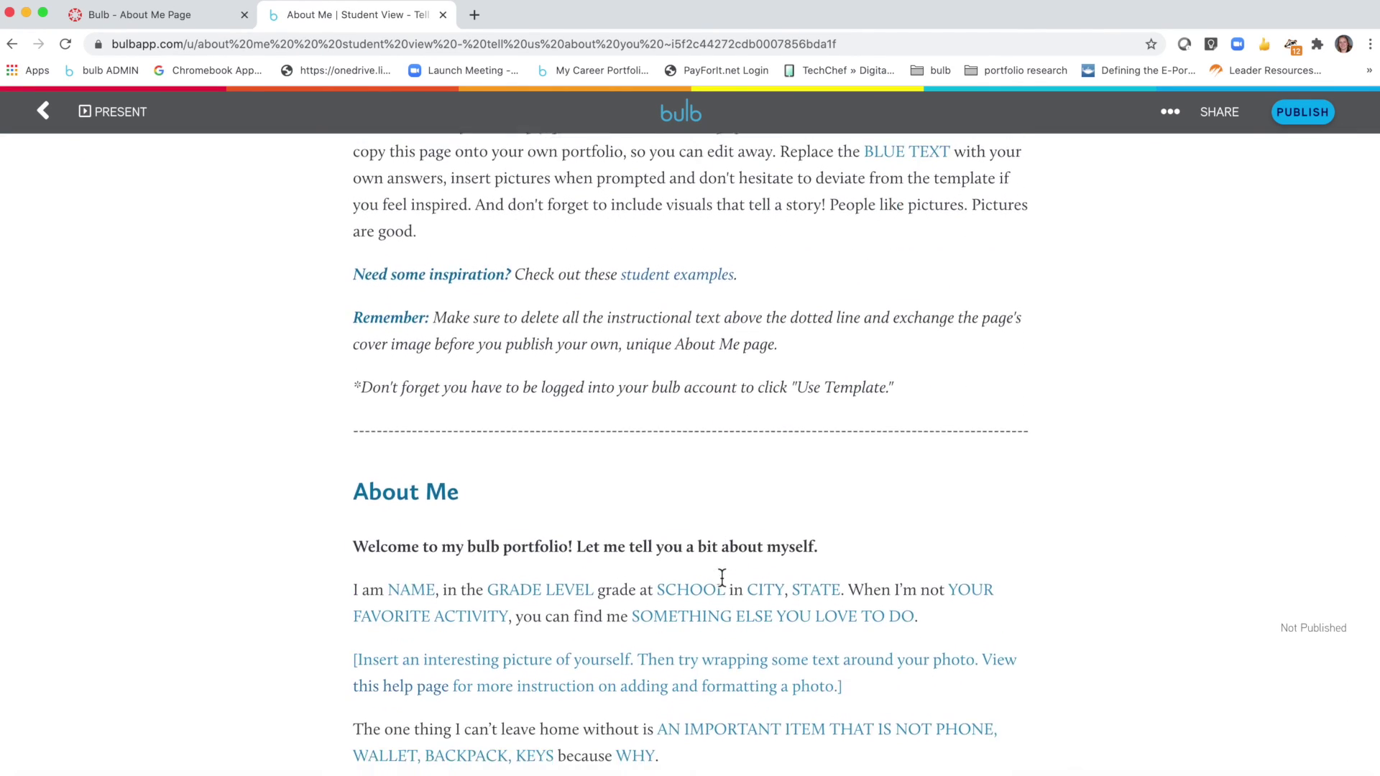
double_click(440, 542)
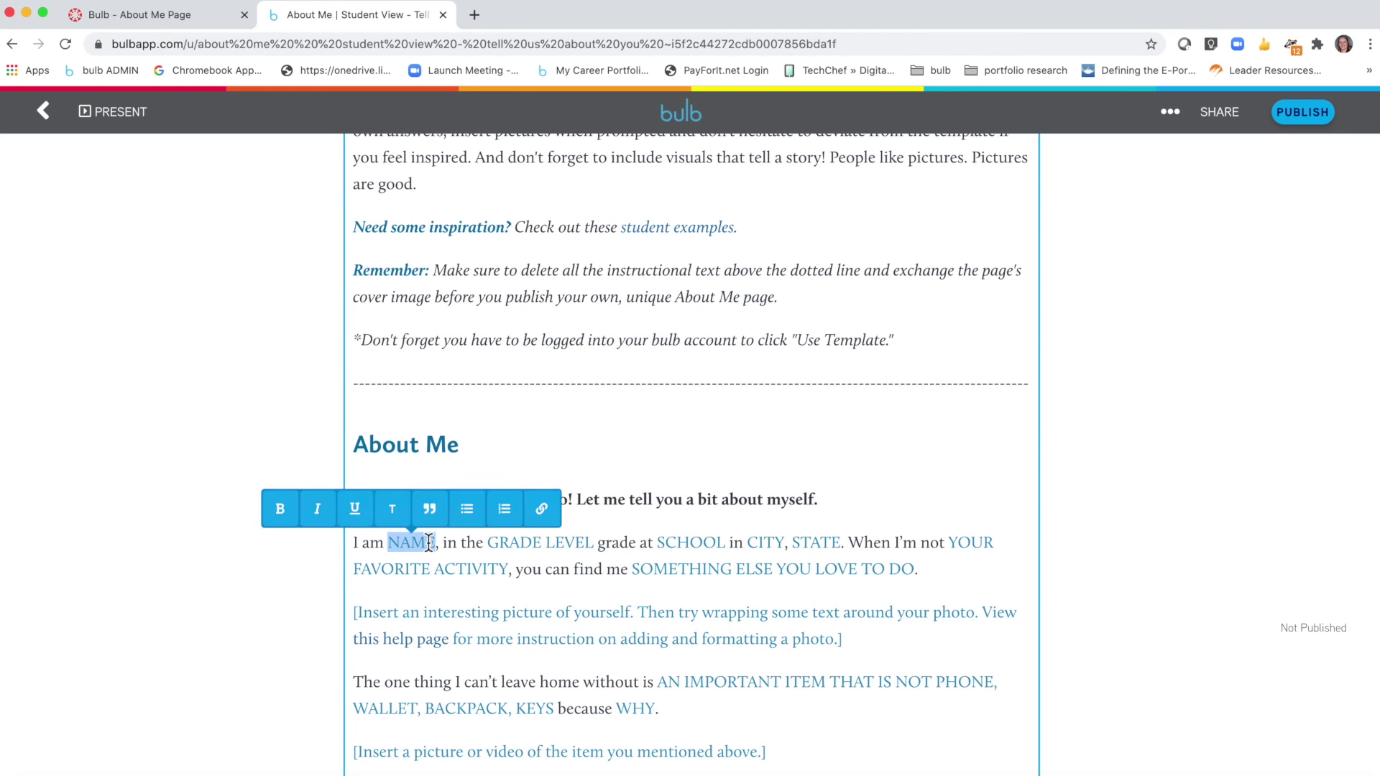
type("Sophia")
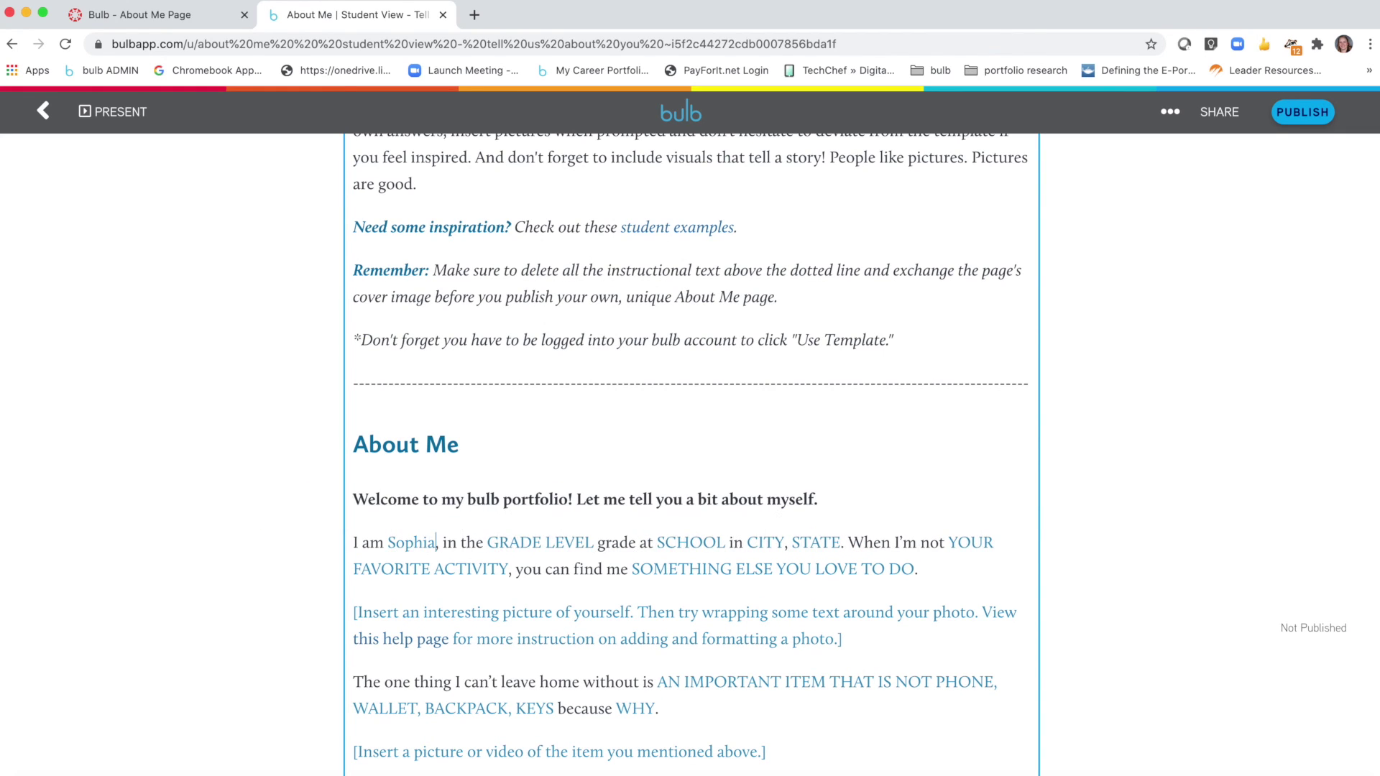
left_click(564, 558)
key("Return")
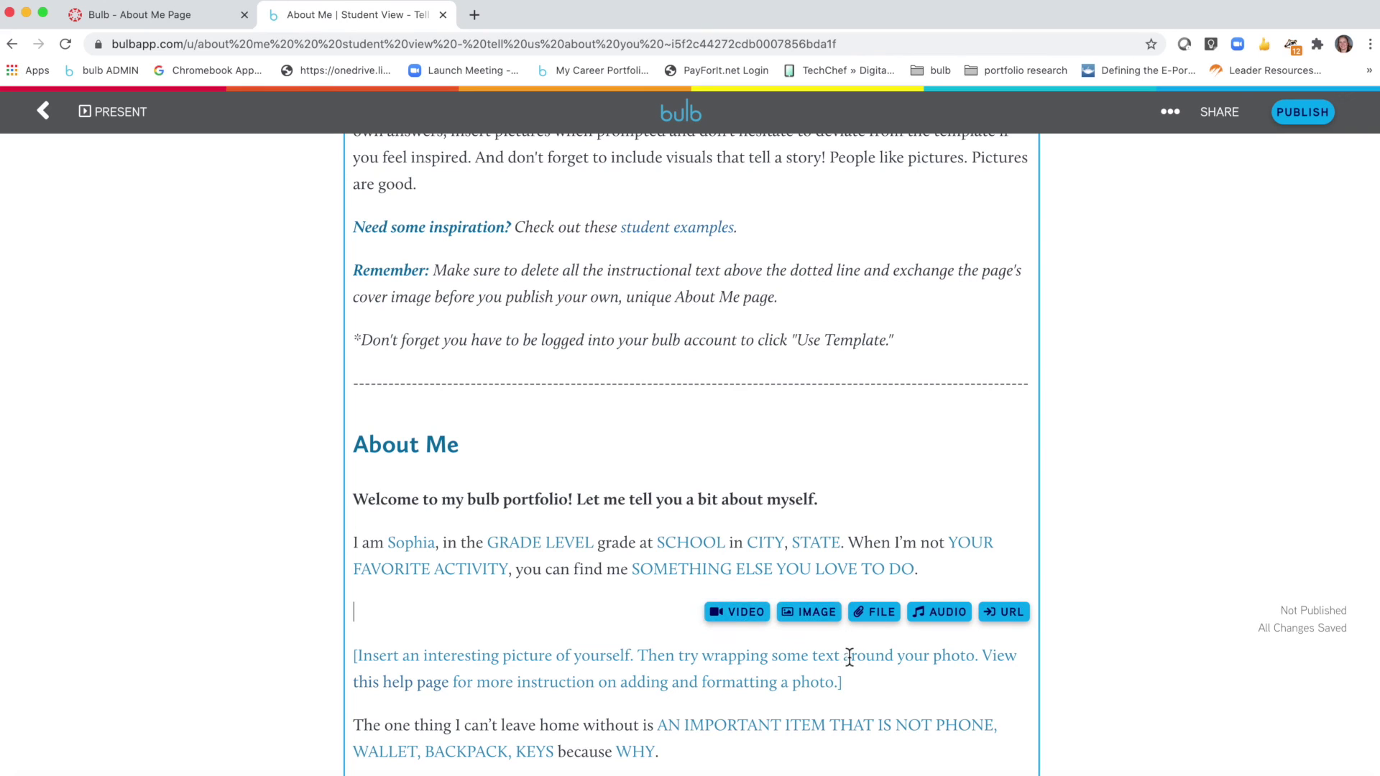
scroll(849, 656, "up", 15)
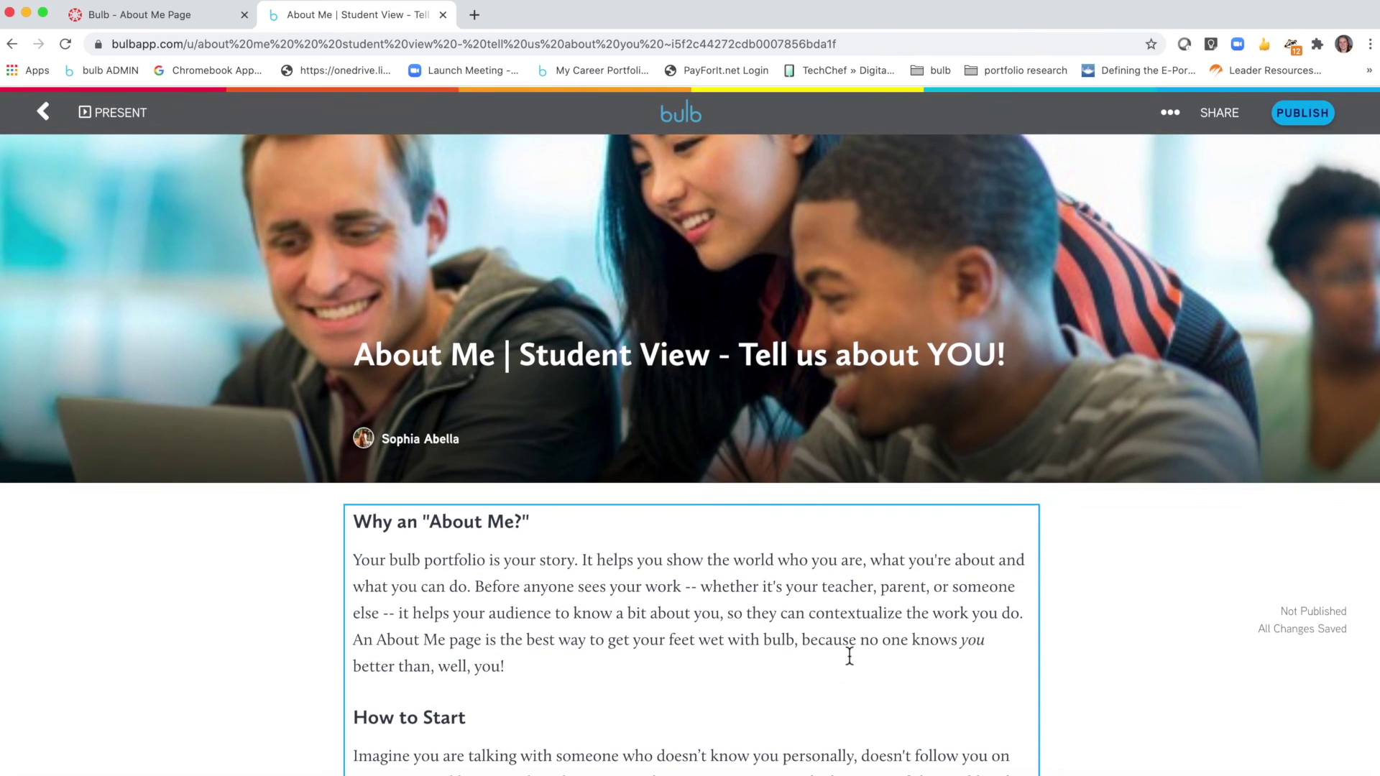
Step: Delete the template's existing cover image
mouse_move(779, 273)
left_click(707, 156)
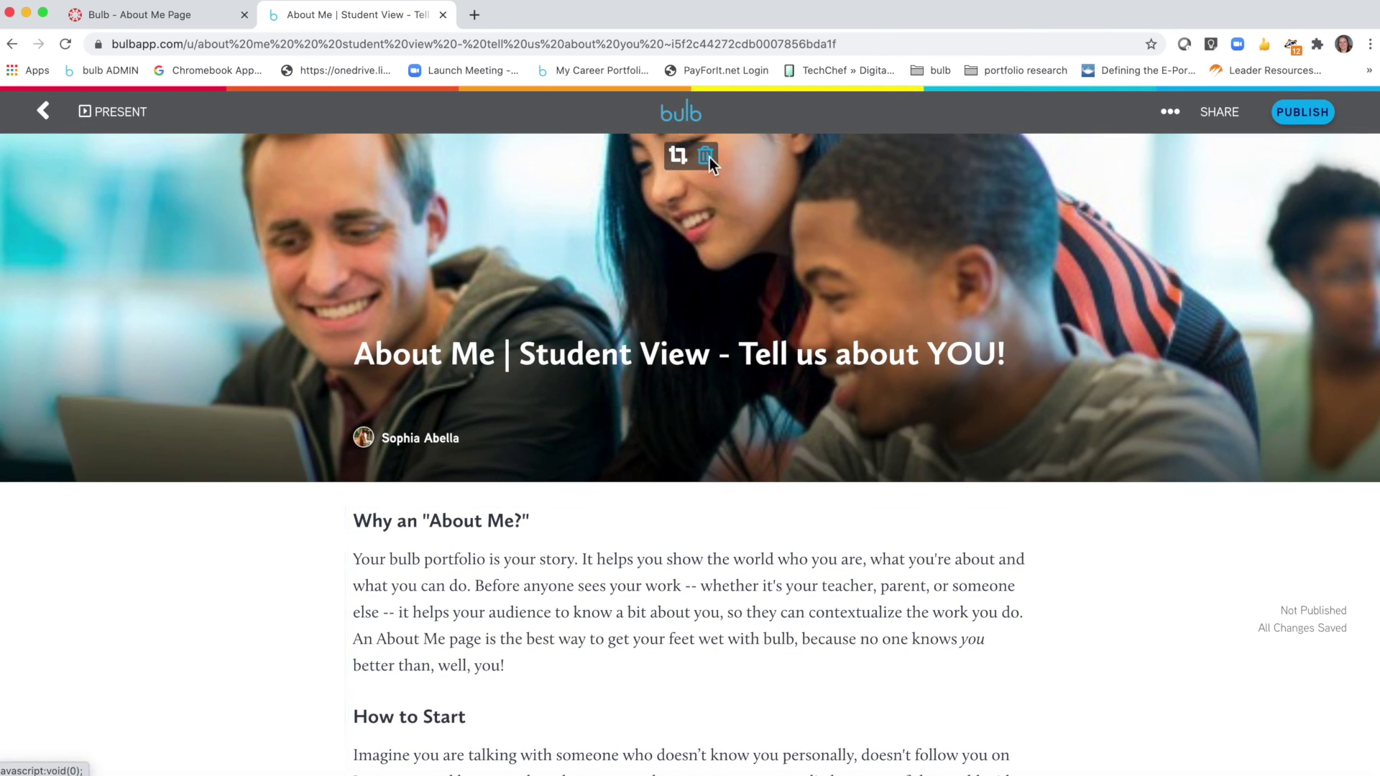
left_click(832, 507)
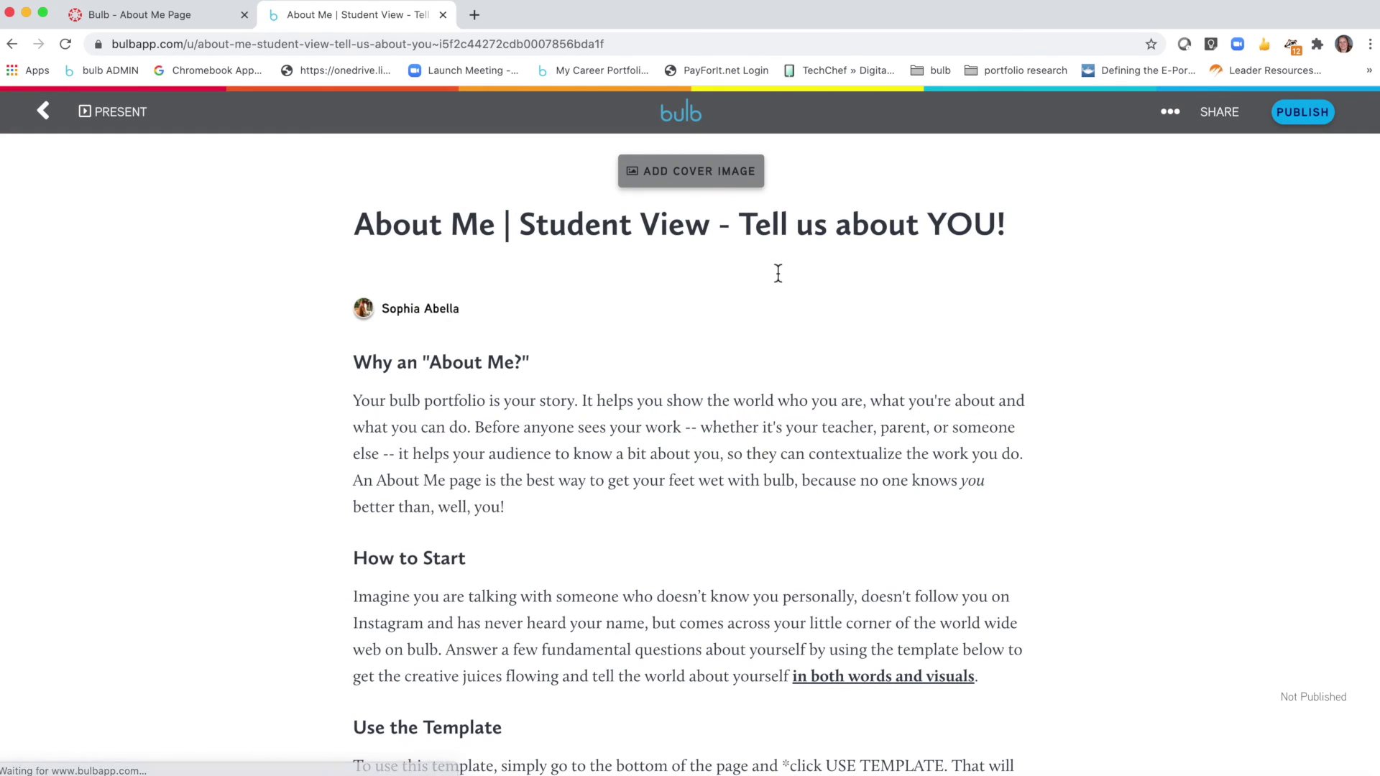
Step: Set a hot-air balloon photo from a web search for 'sky' as the cover
left_click(707, 171)
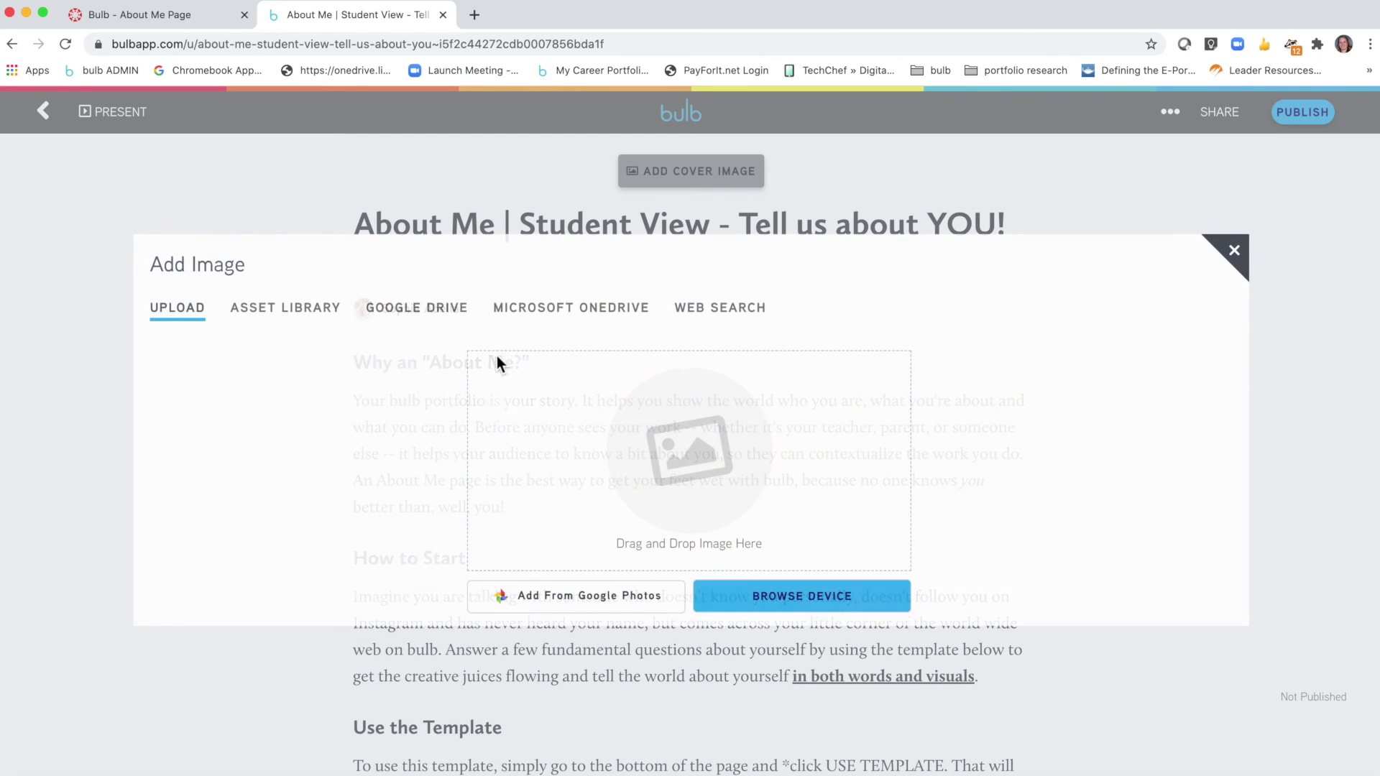
left_click(751, 308)
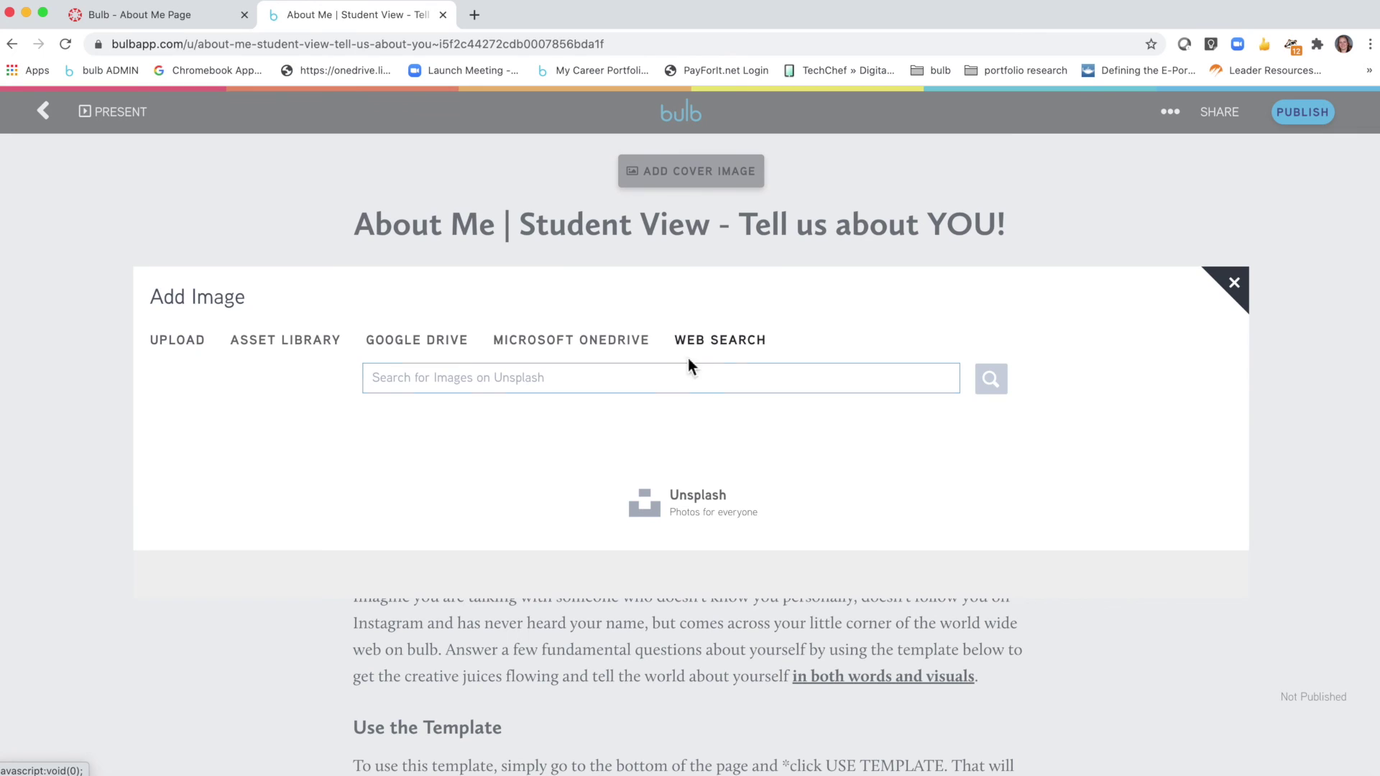
left_click(666, 381)
type("sky")
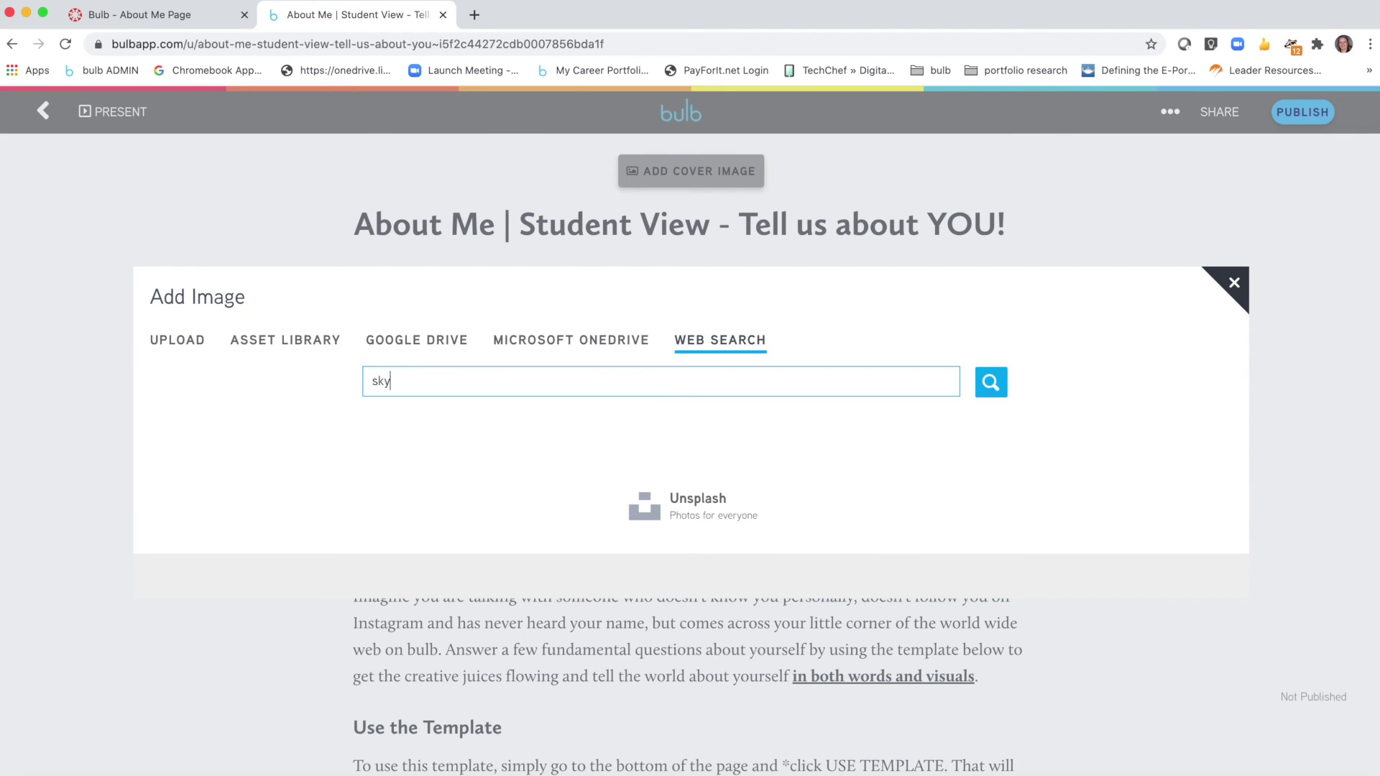
left_click(990, 382)
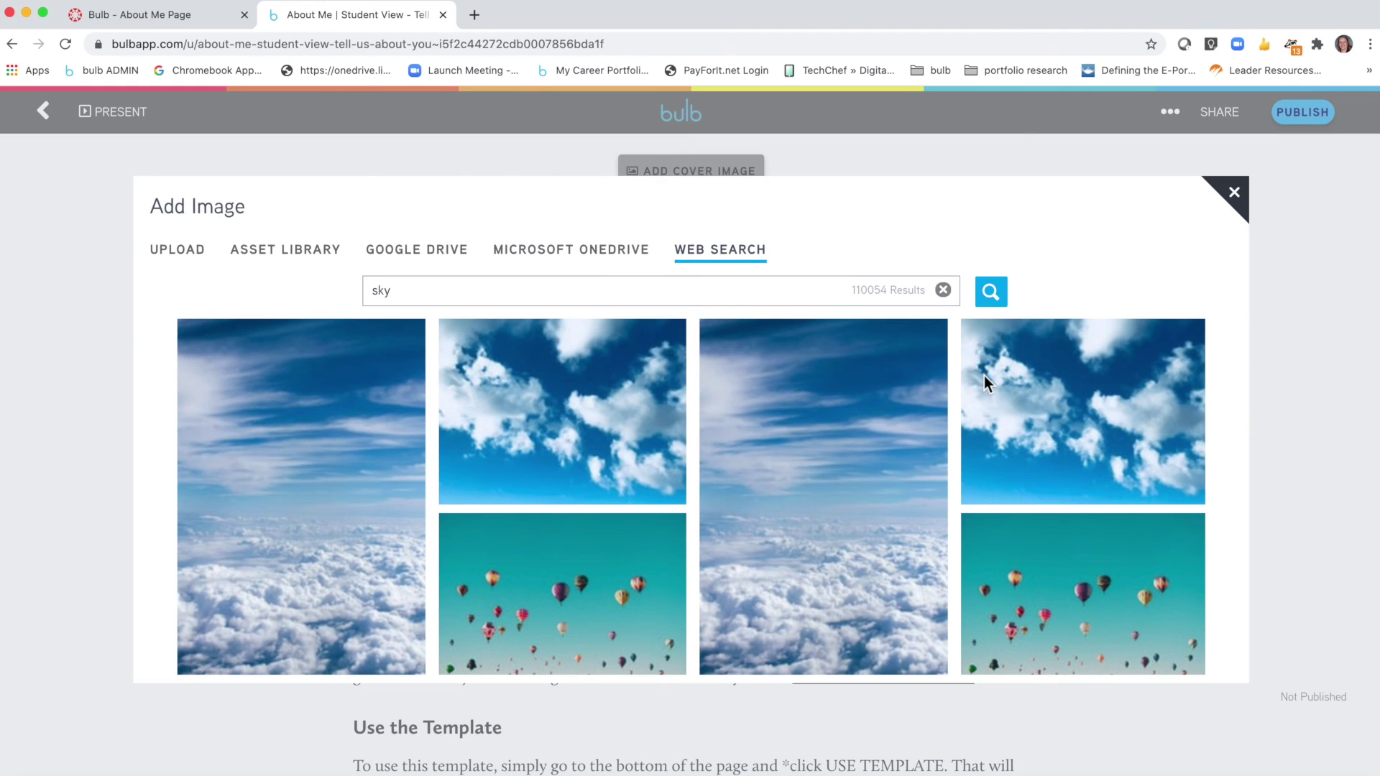
left_click(554, 586)
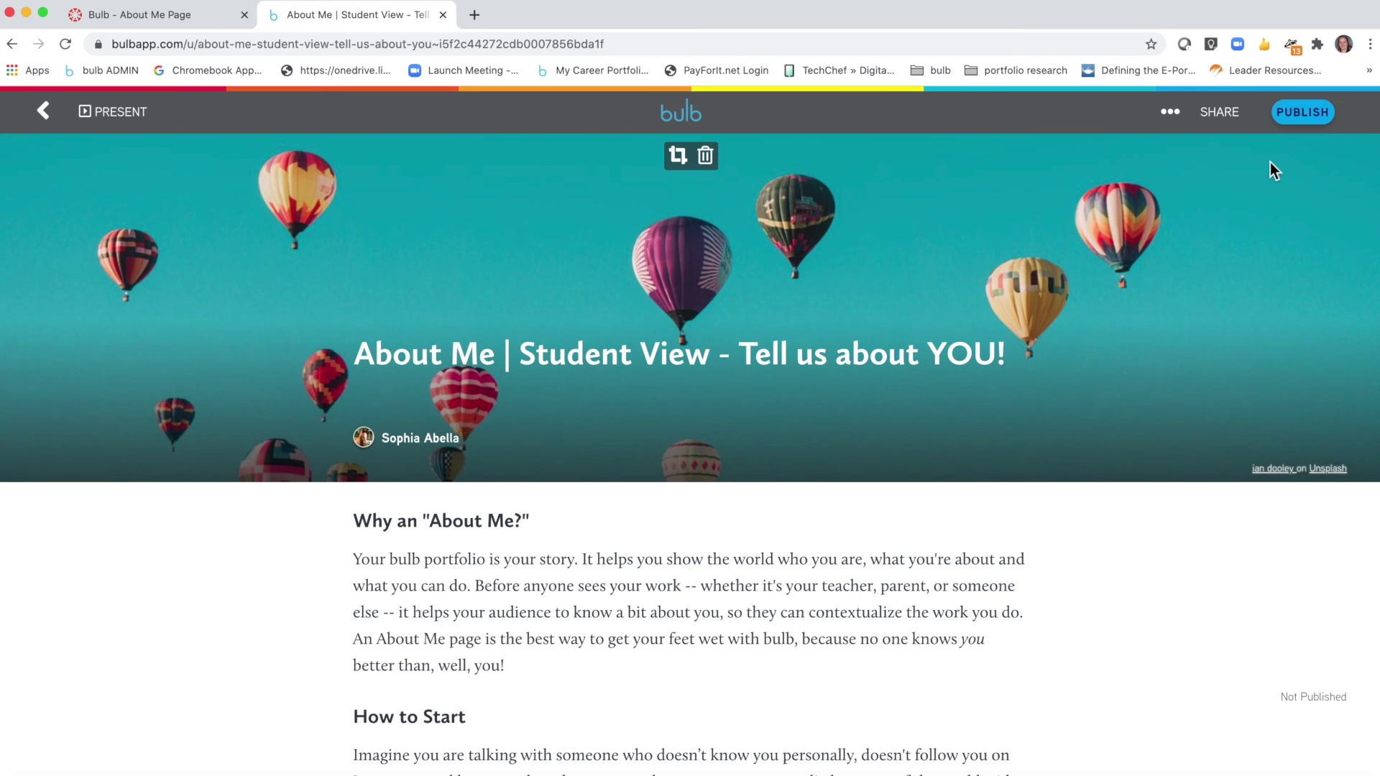
Step: Create and copy a private share link, publish the bulb About Me page, and return to Canvas
left_click(1311, 124)
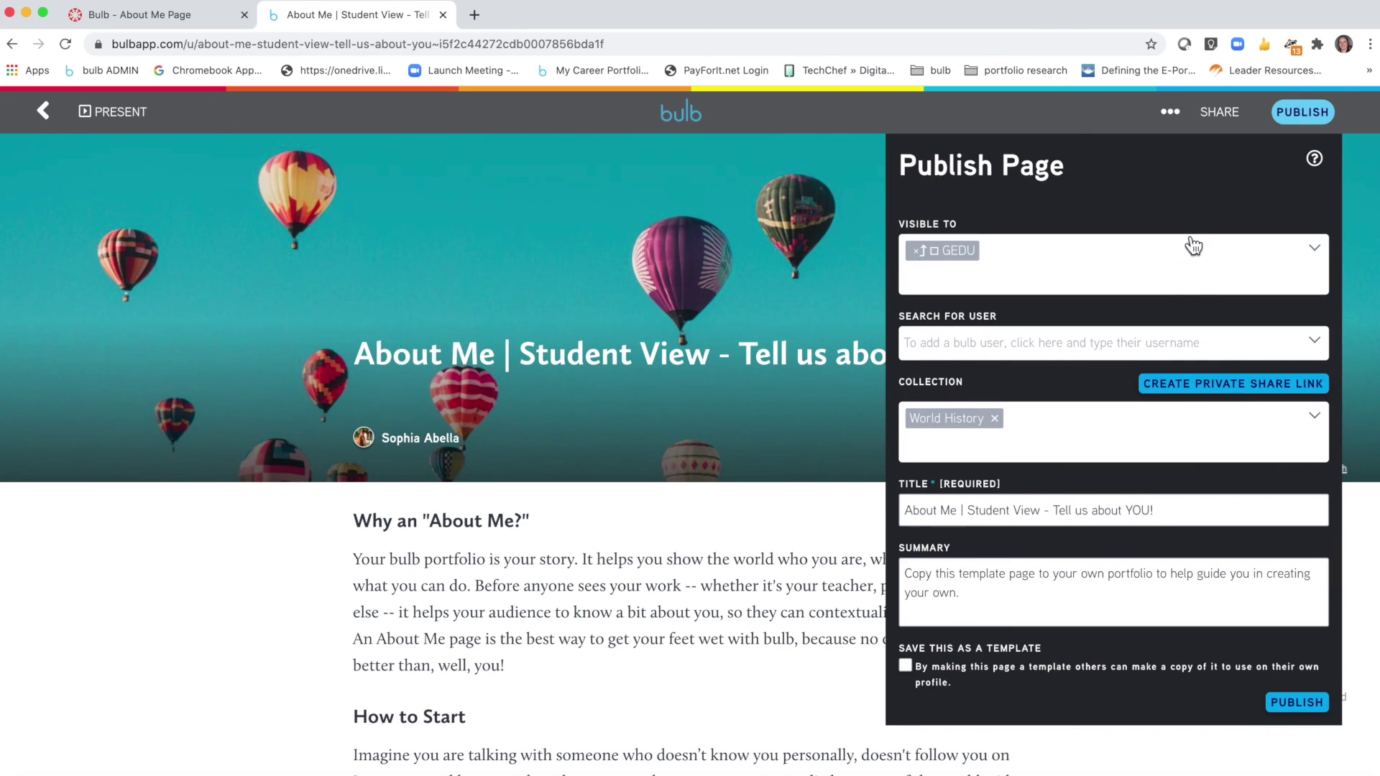
left_click(1209, 392)
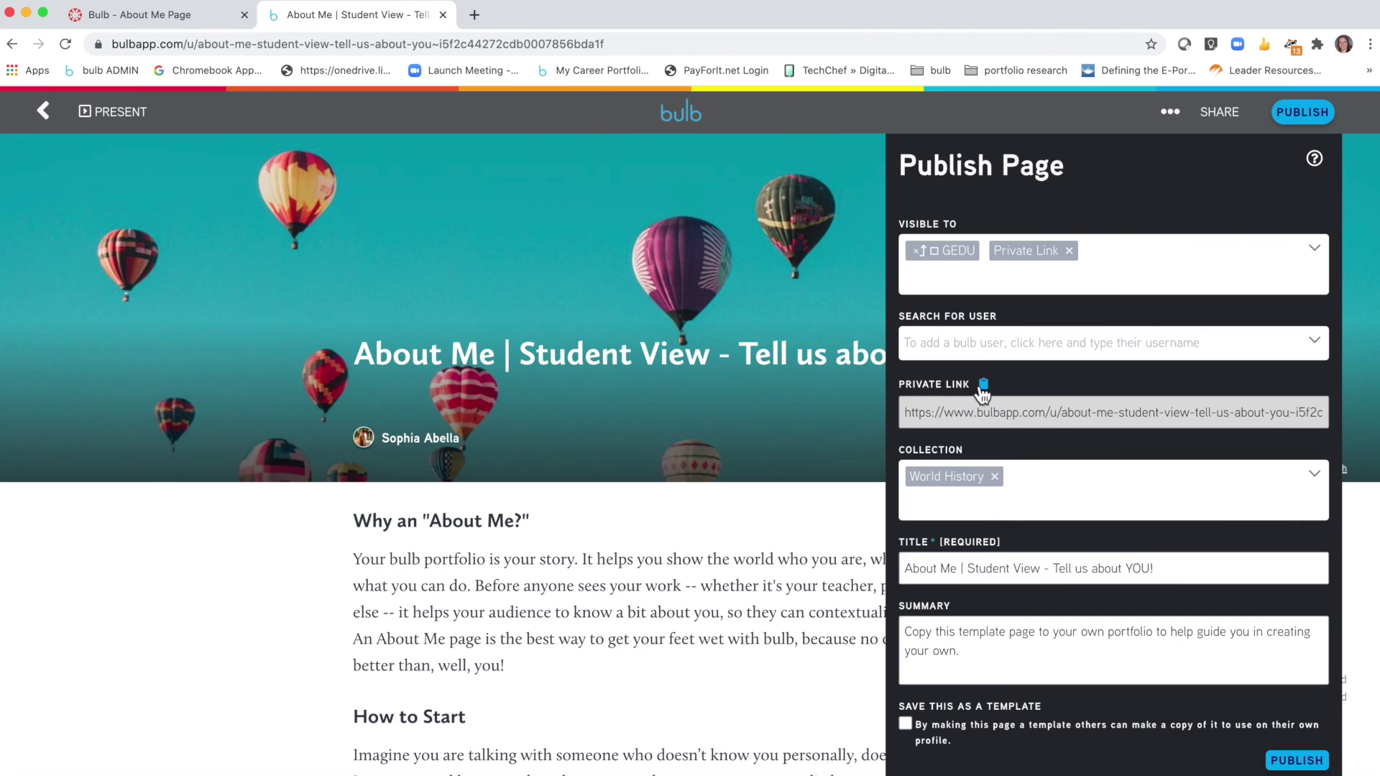
left_click(989, 391)
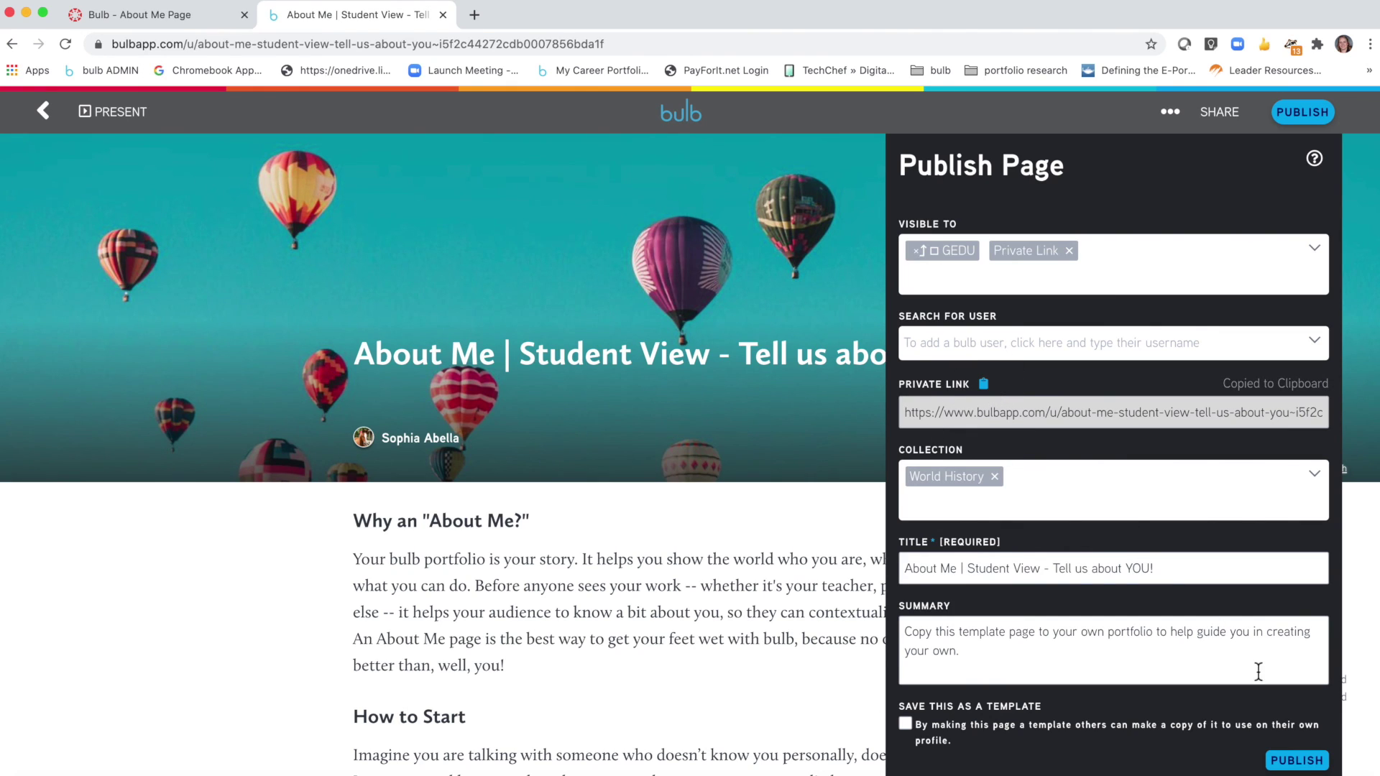
left_click(1305, 762)
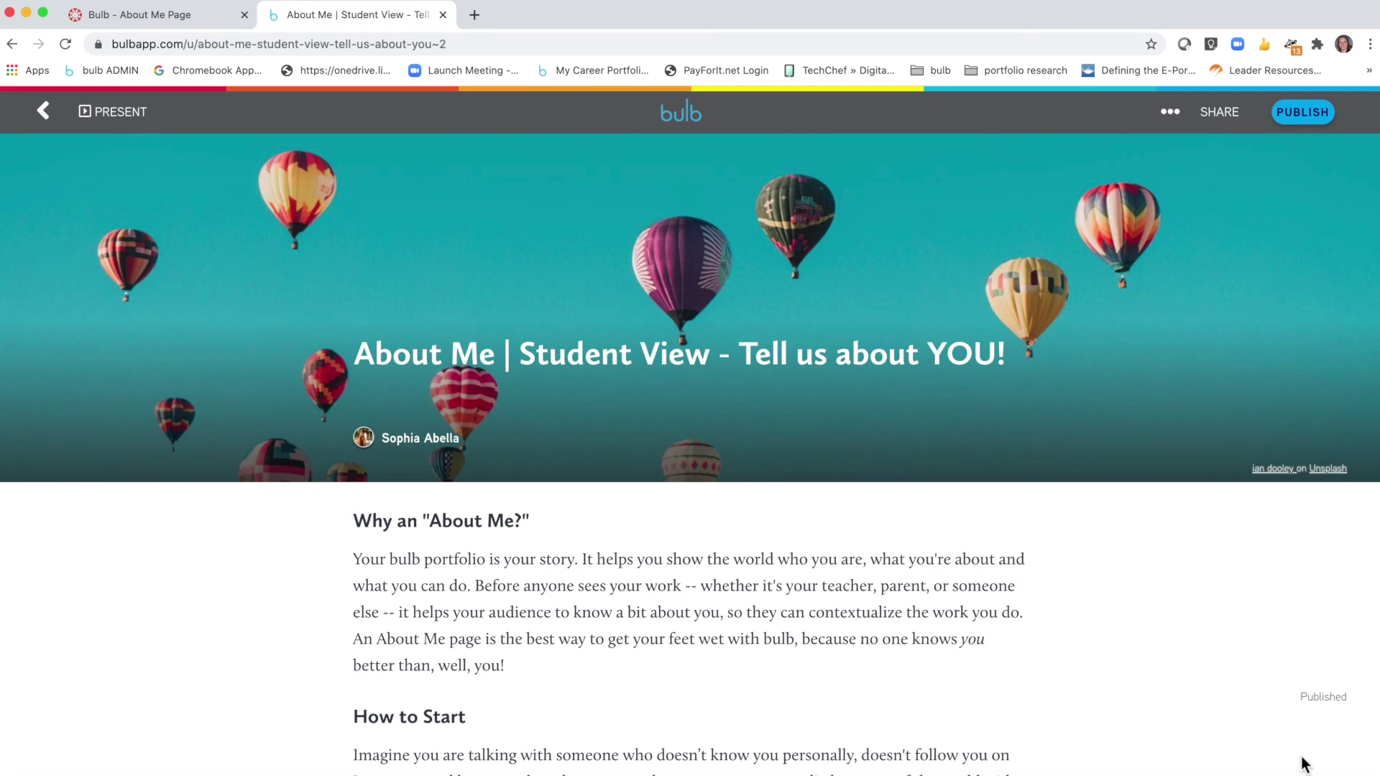
left_click(162, 21)
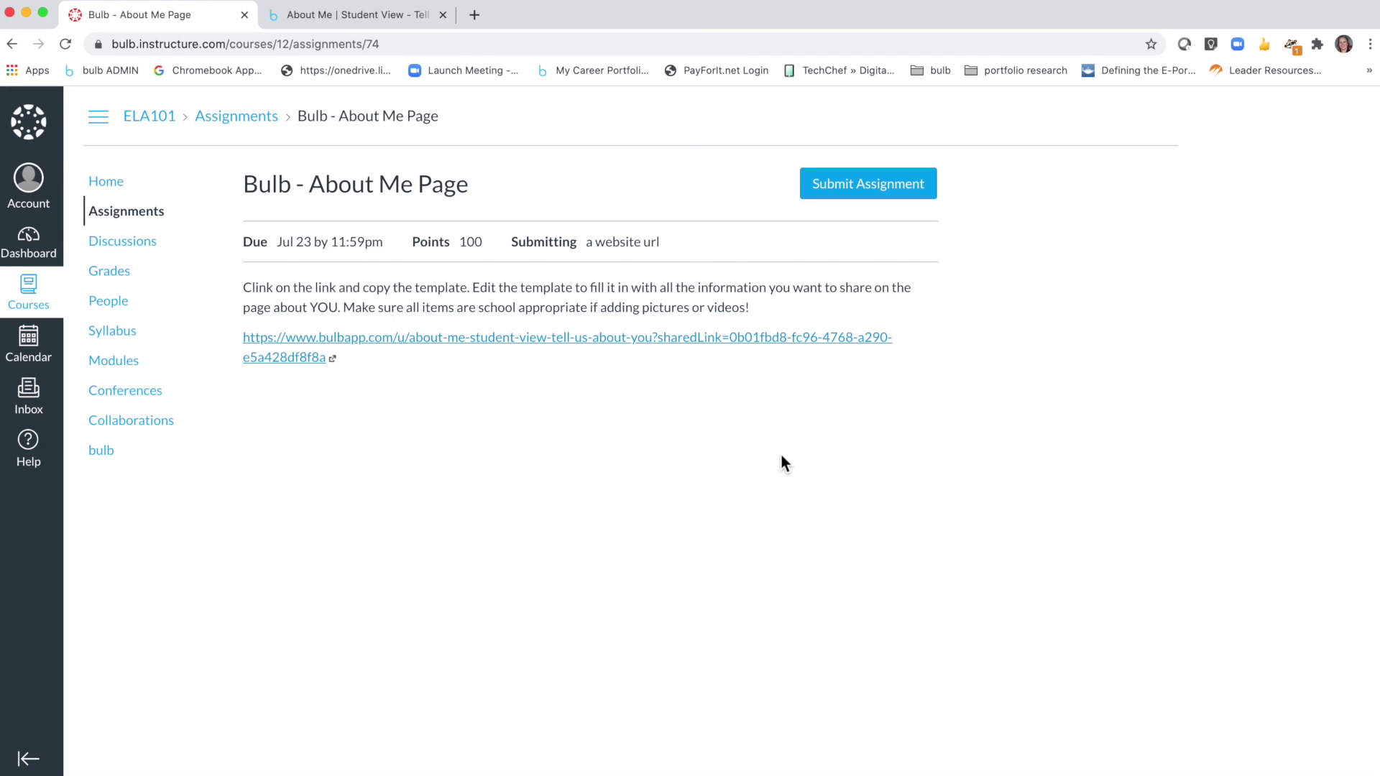
Step: Paste the bulb page link as the Website URL and submit the Bulb - About Me Page assignment
left_click(892, 197)
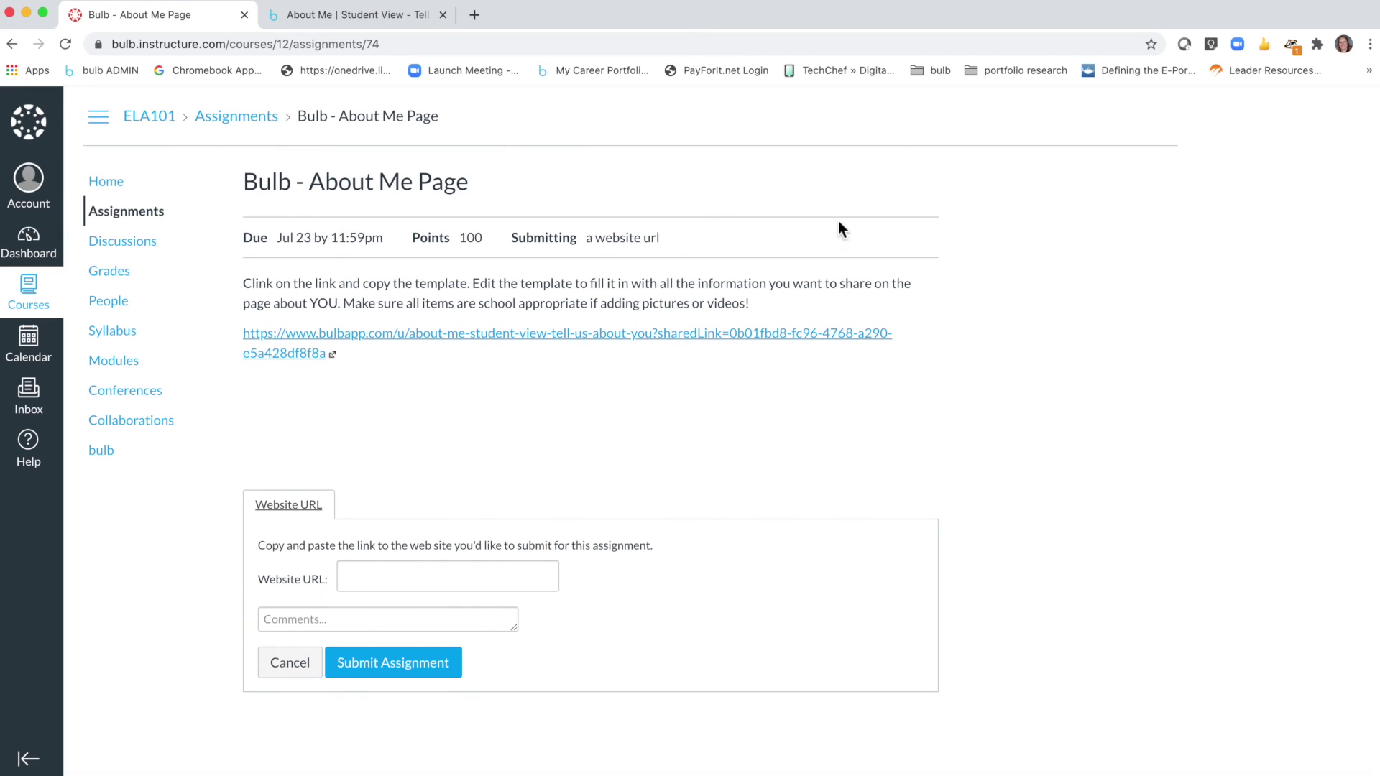
left_click(370, 591)
key("super+v")
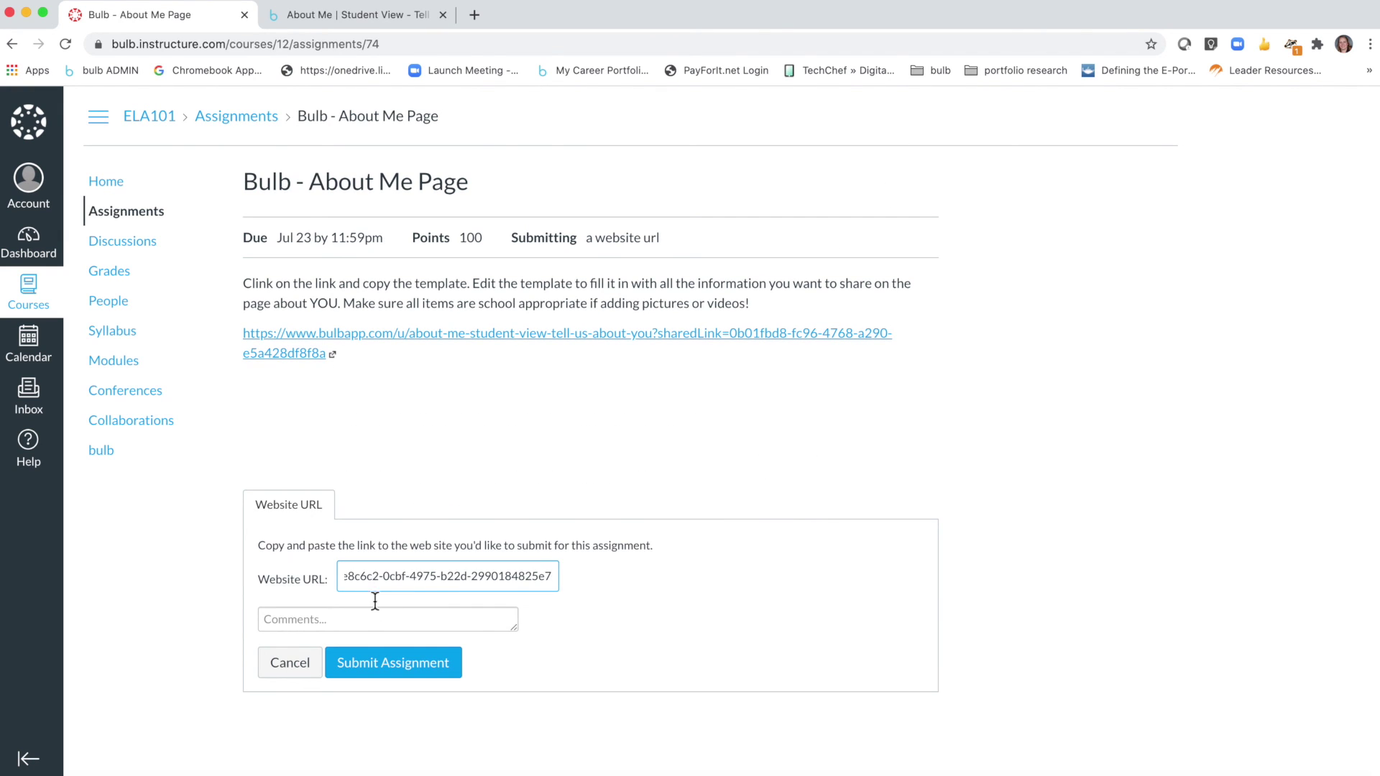
left_click(410, 668)
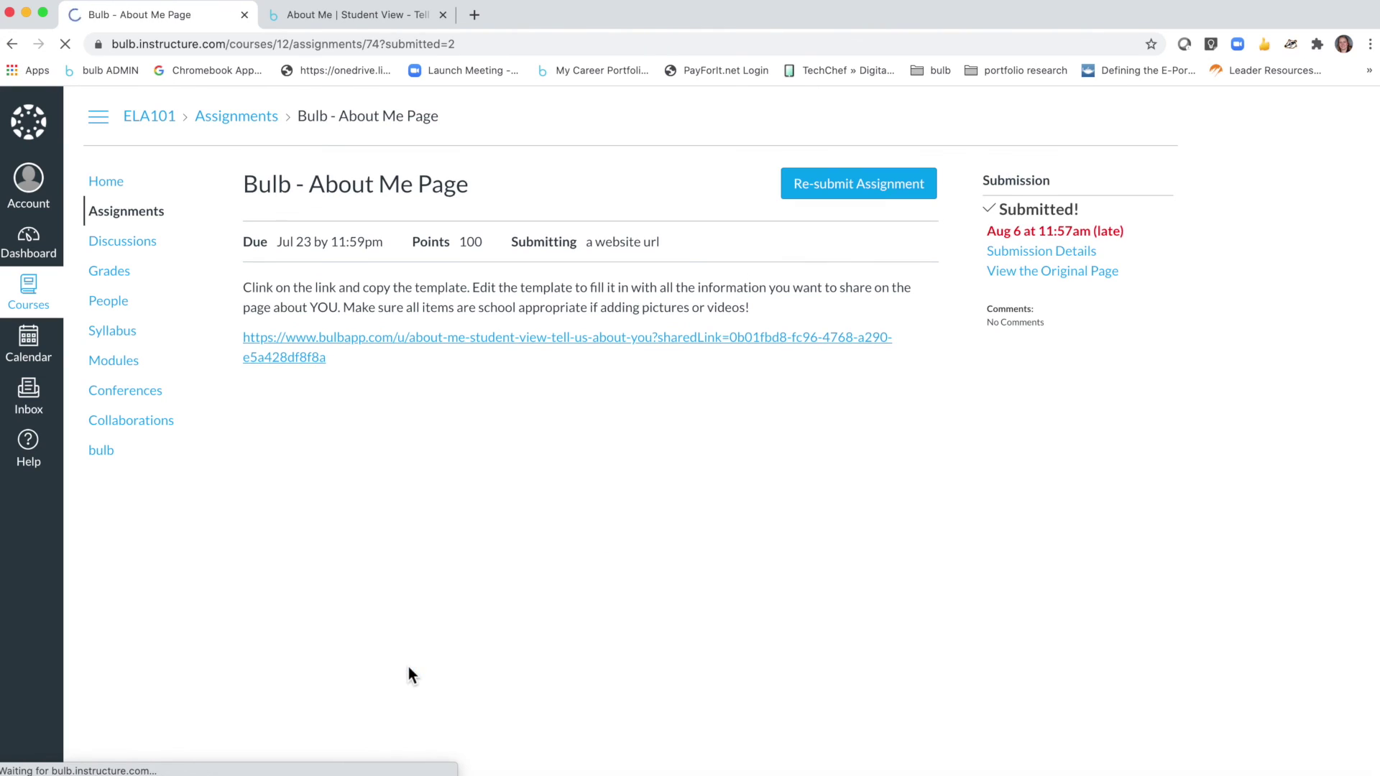